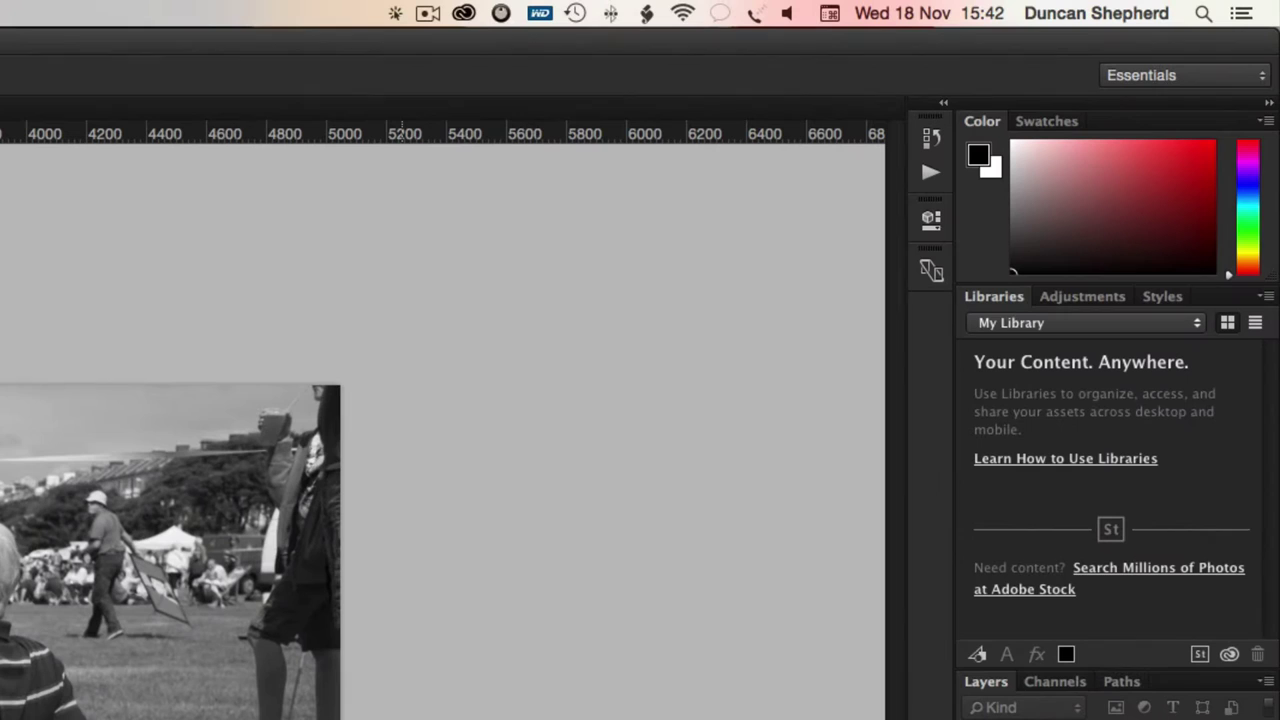
Step: Create a new empty action set named 'My Actions' in the Actions panel
left_click(931, 171)
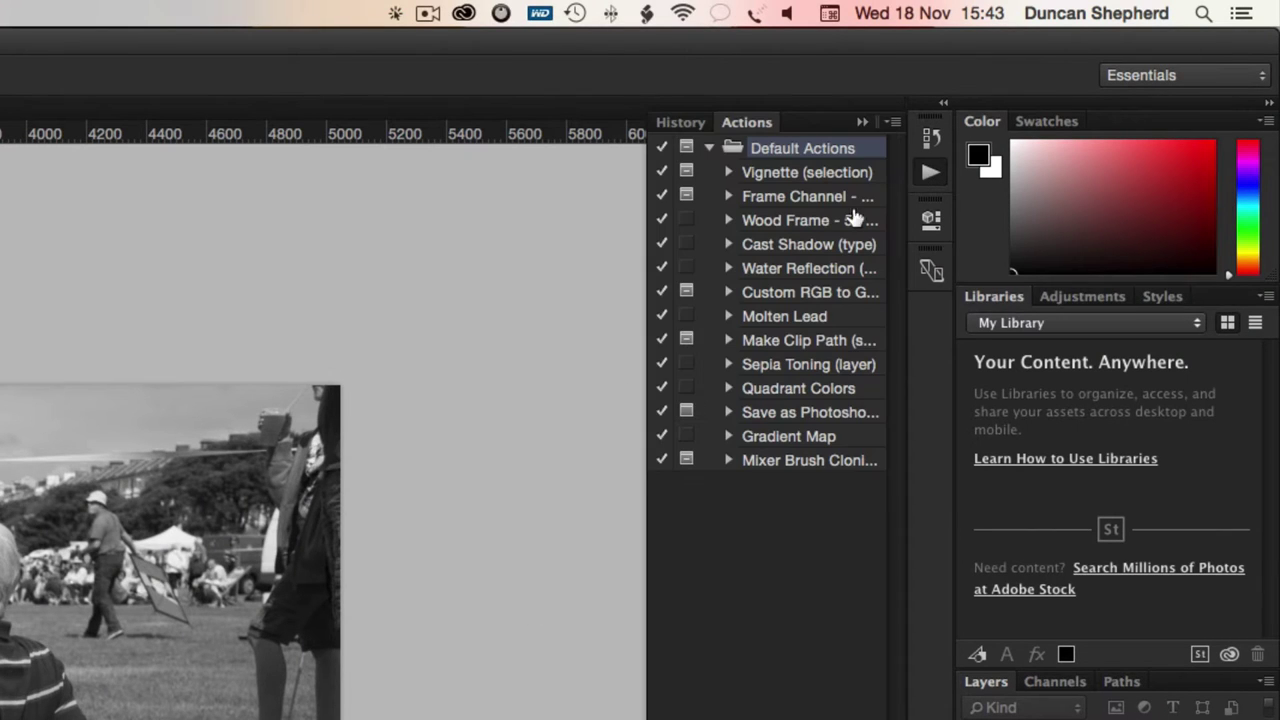
left_click(940, 175)
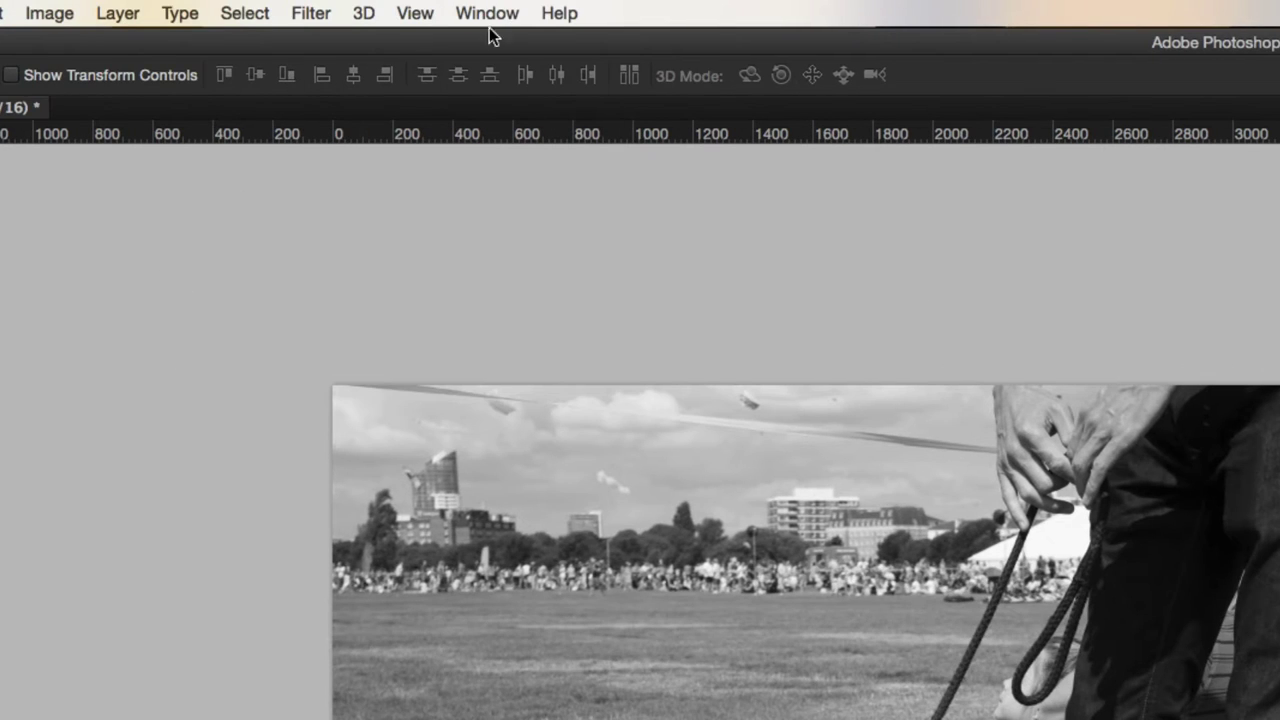
left_click(487, 10)
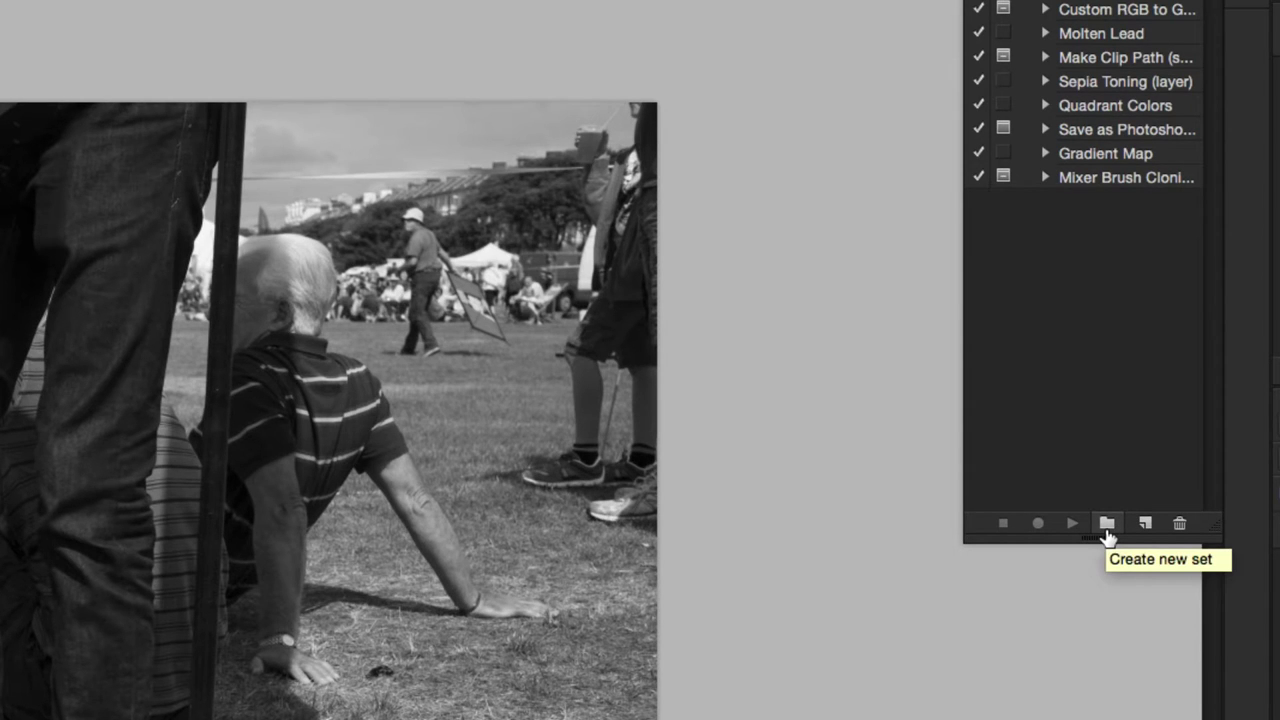
left_click(1107, 523)
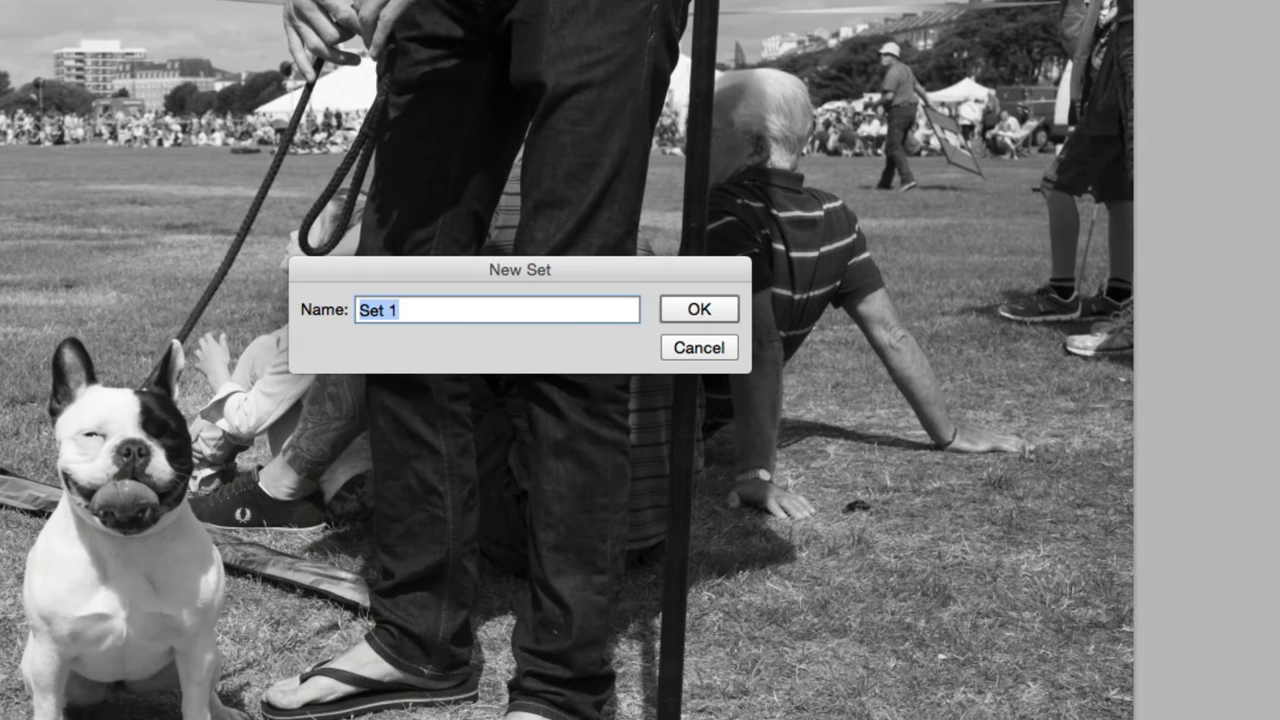
type("My Actions")
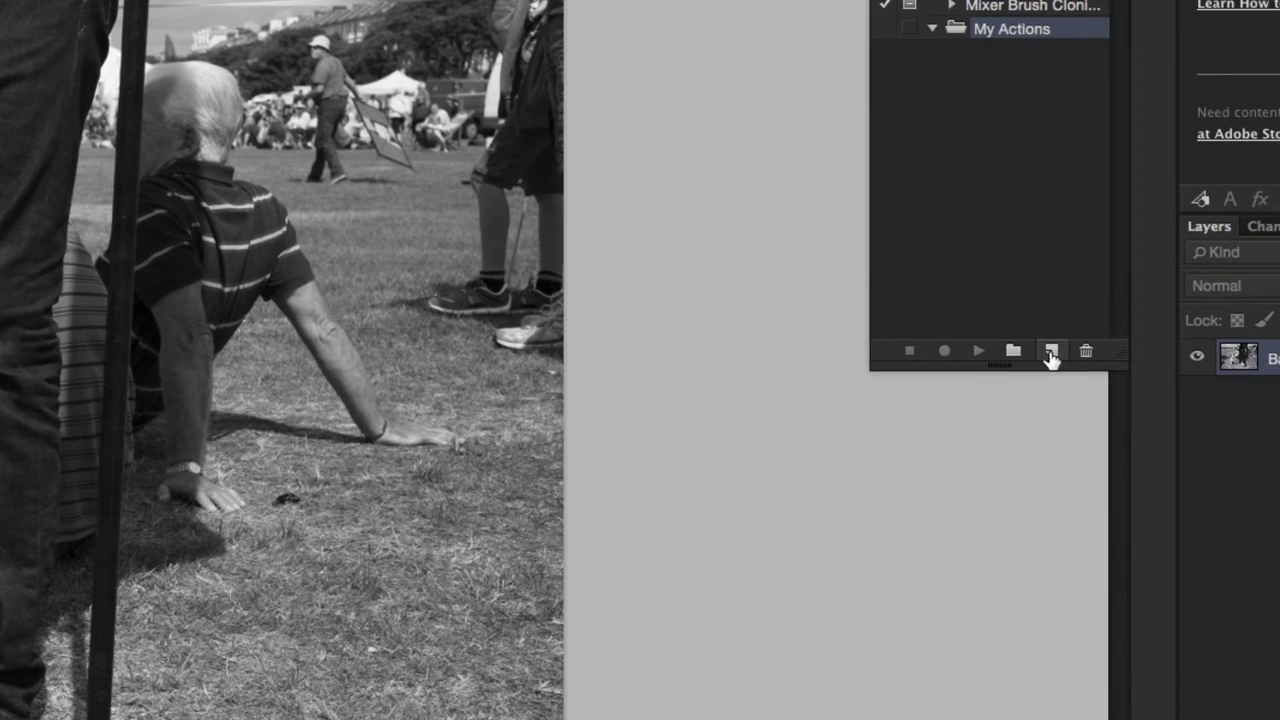
Step: Set up a new action '16x12 border' in the My Actions set with function key None
left_click(1052, 352)
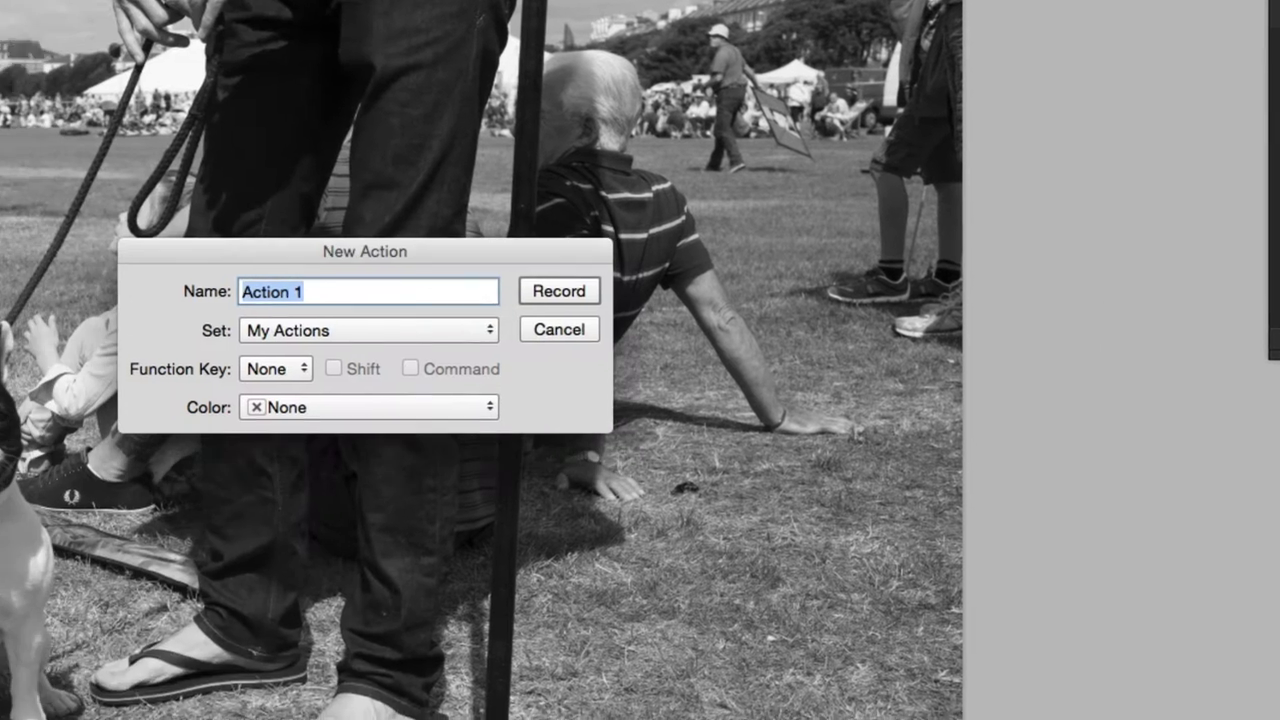
type("16")
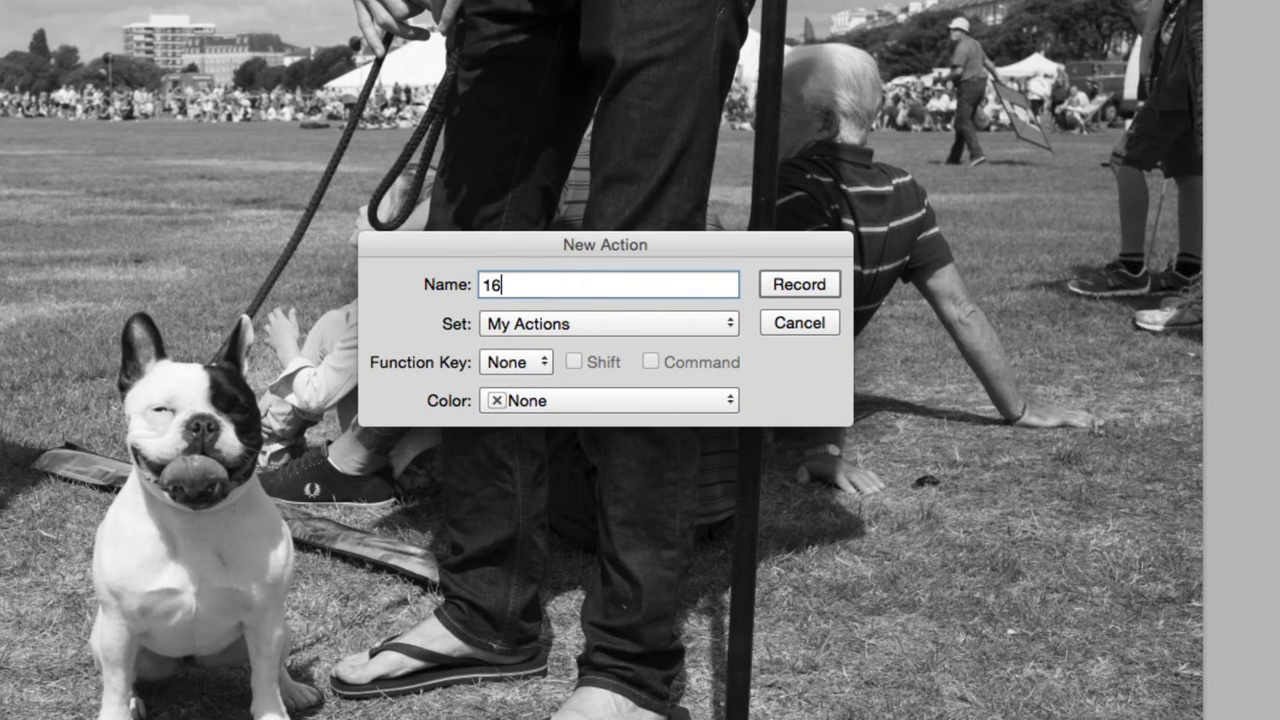
type("x12 border")
left_click(703, 324)
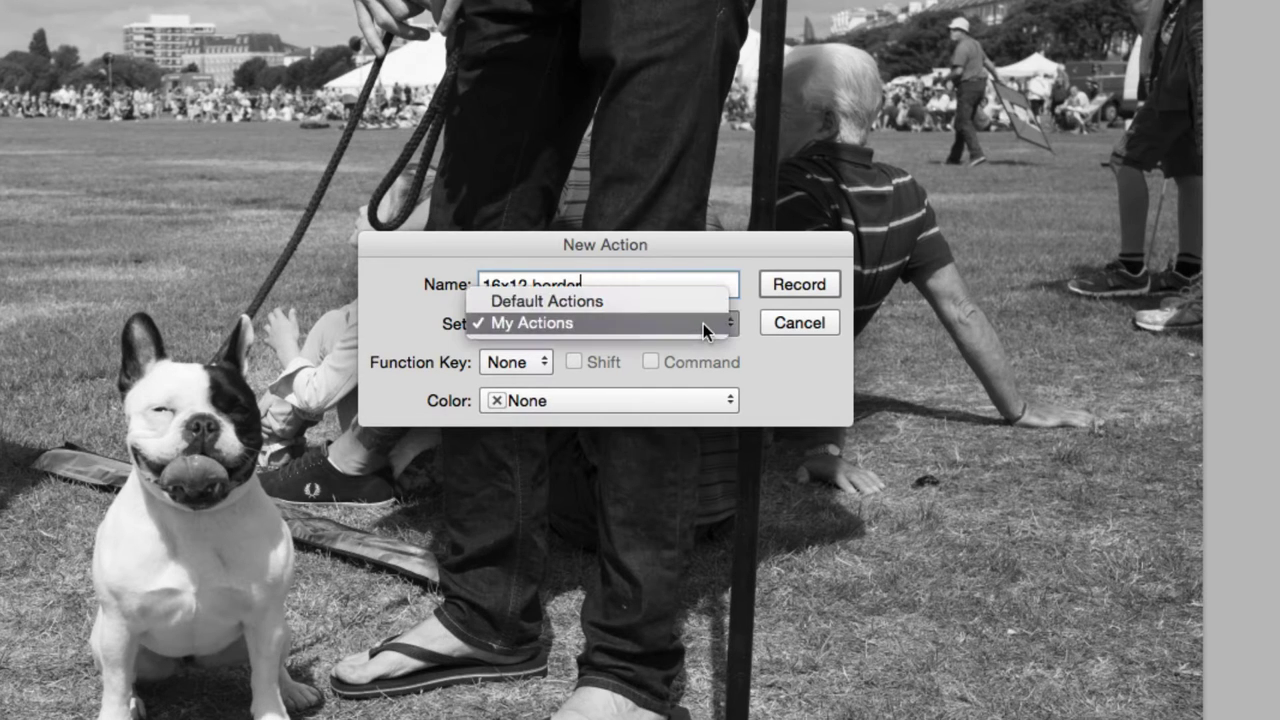
left_click(703, 323)
left_click(535, 362)
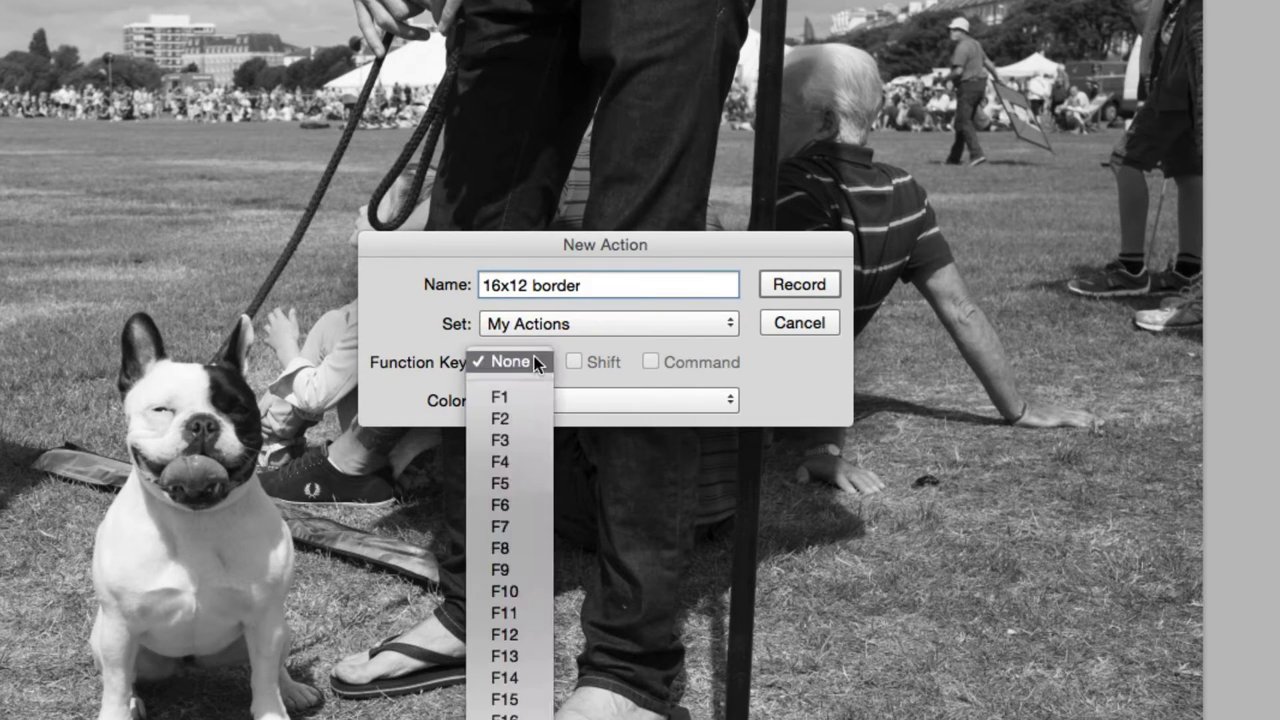
left_click(516, 548)
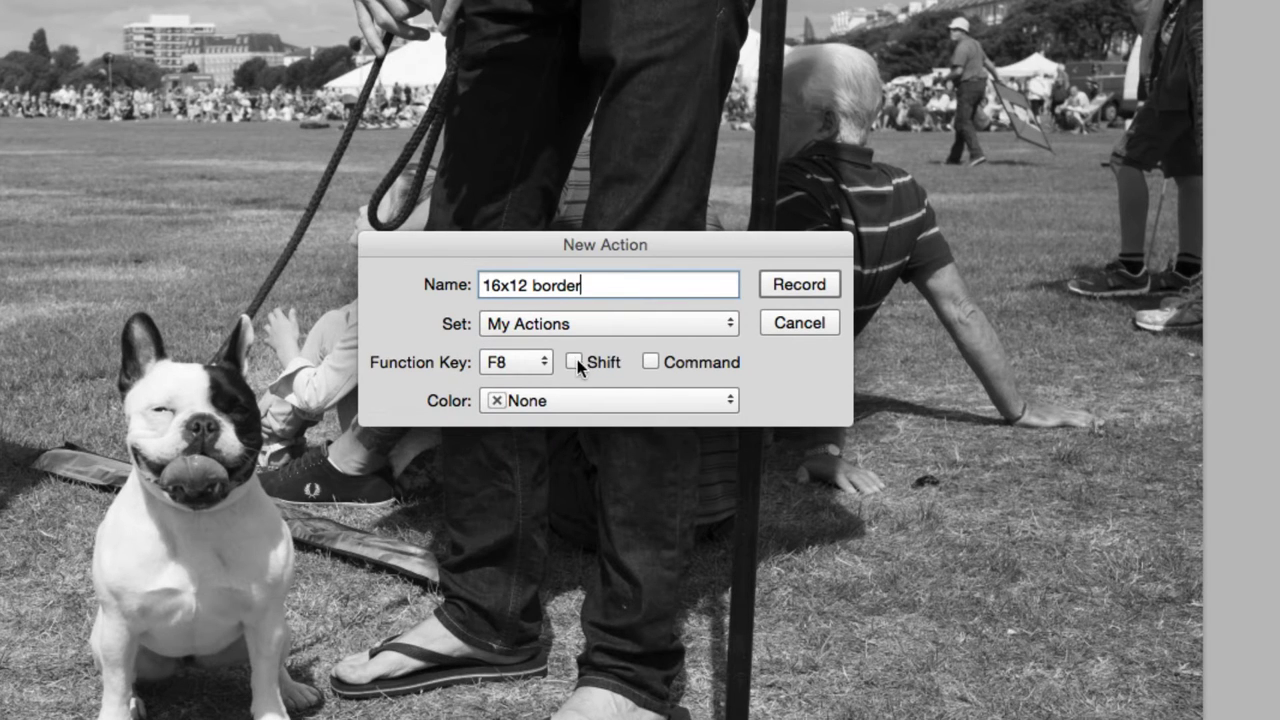
left_click(575, 362)
left_click(600, 362)
left_click(655, 363)
left_click(521, 362)
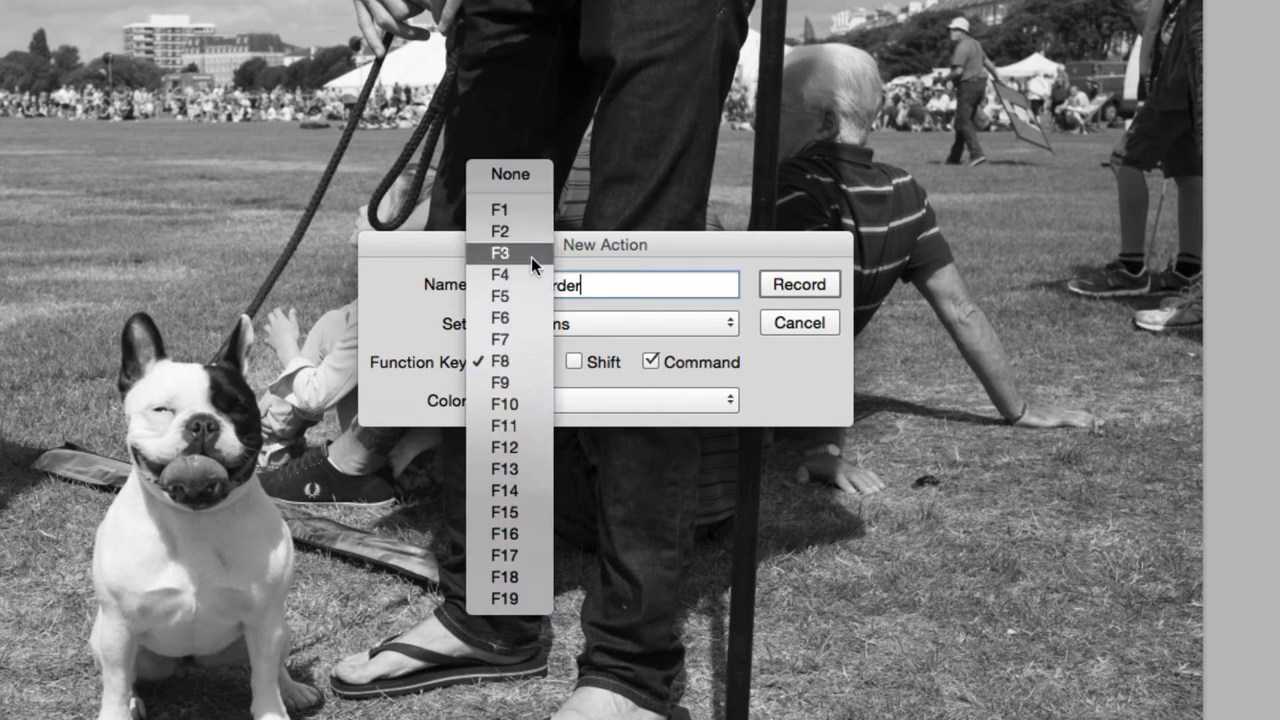
left_click(526, 173)
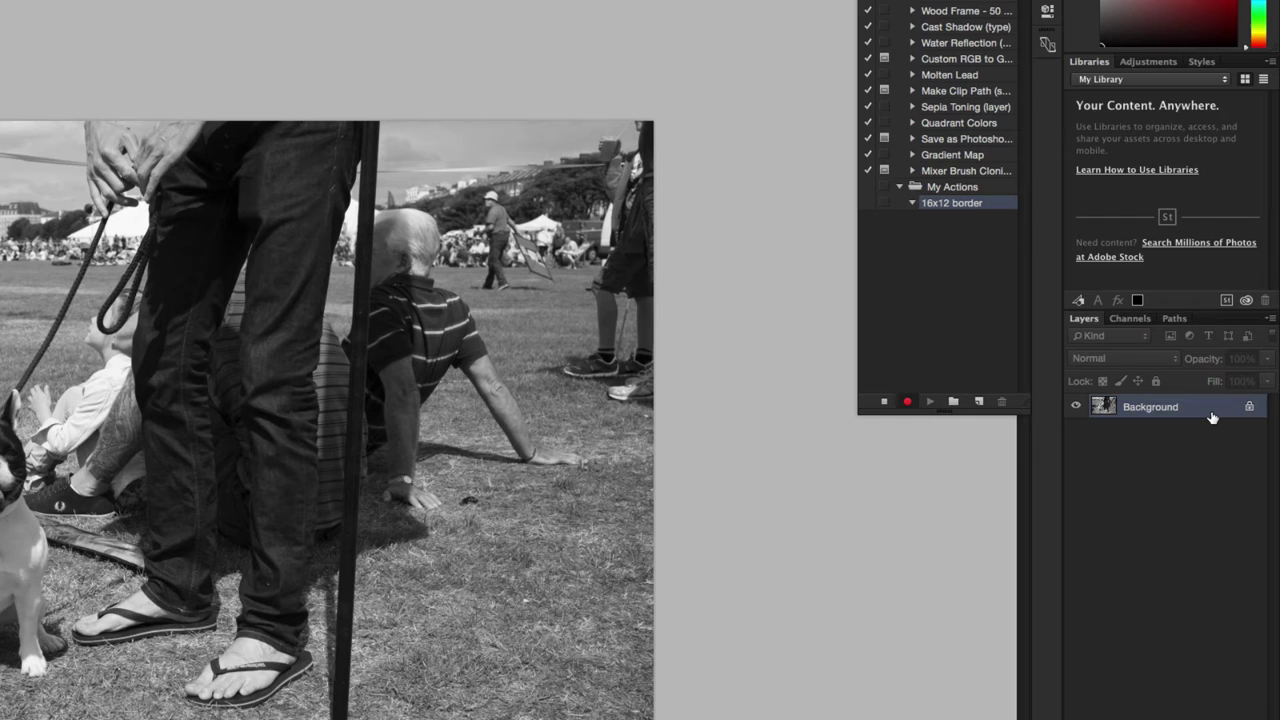
Step: Convert the Background to Layer 0 and resize the image to 9 inches high
double_click(1212, 417)
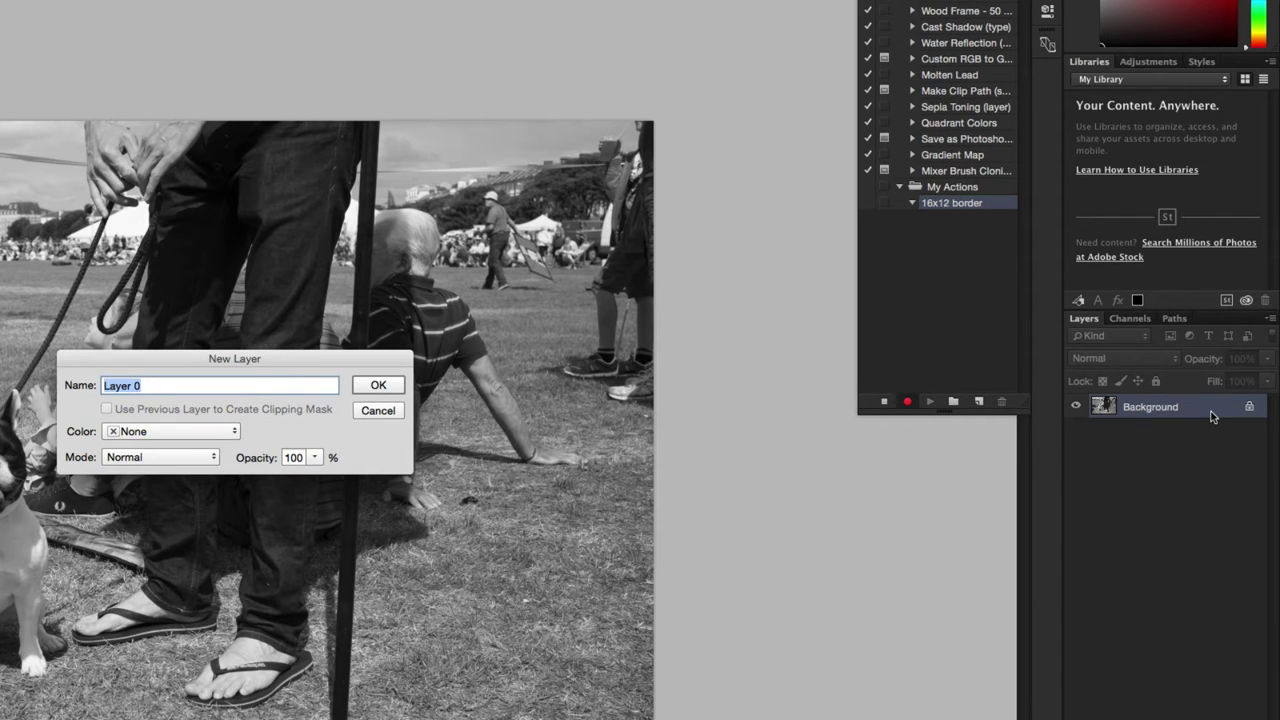
key("Return")
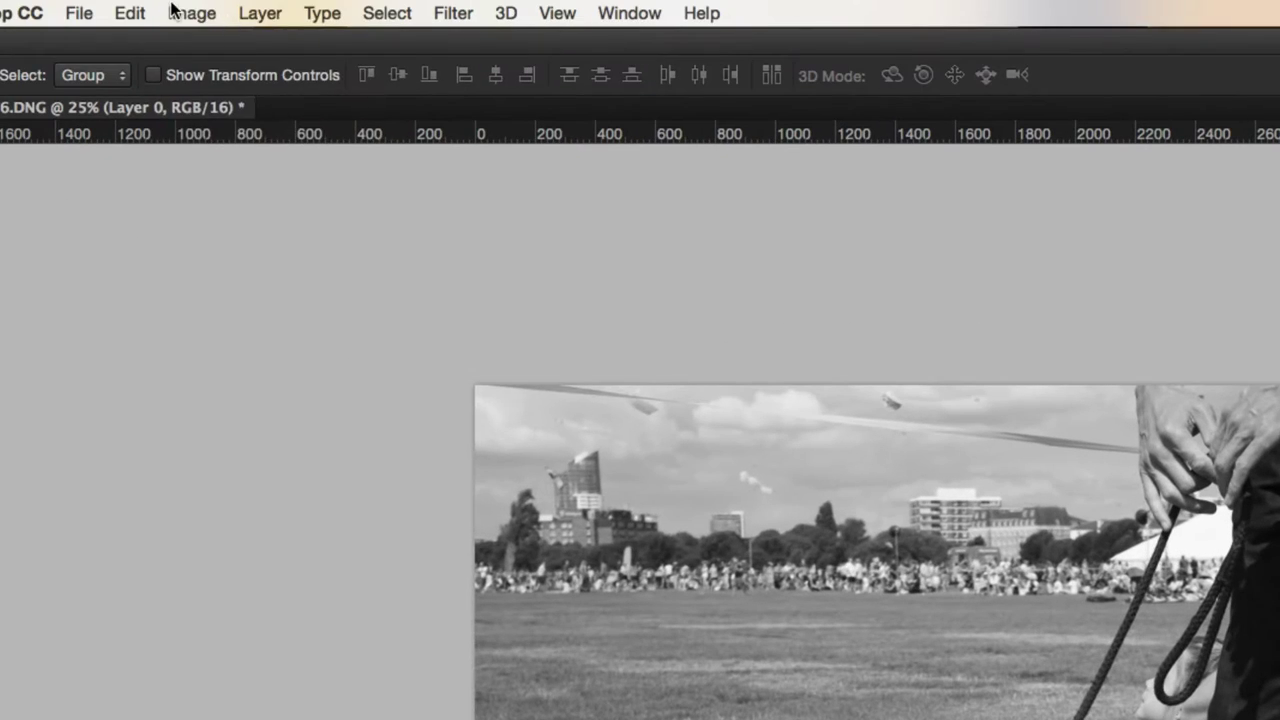
left_click(178, 16)
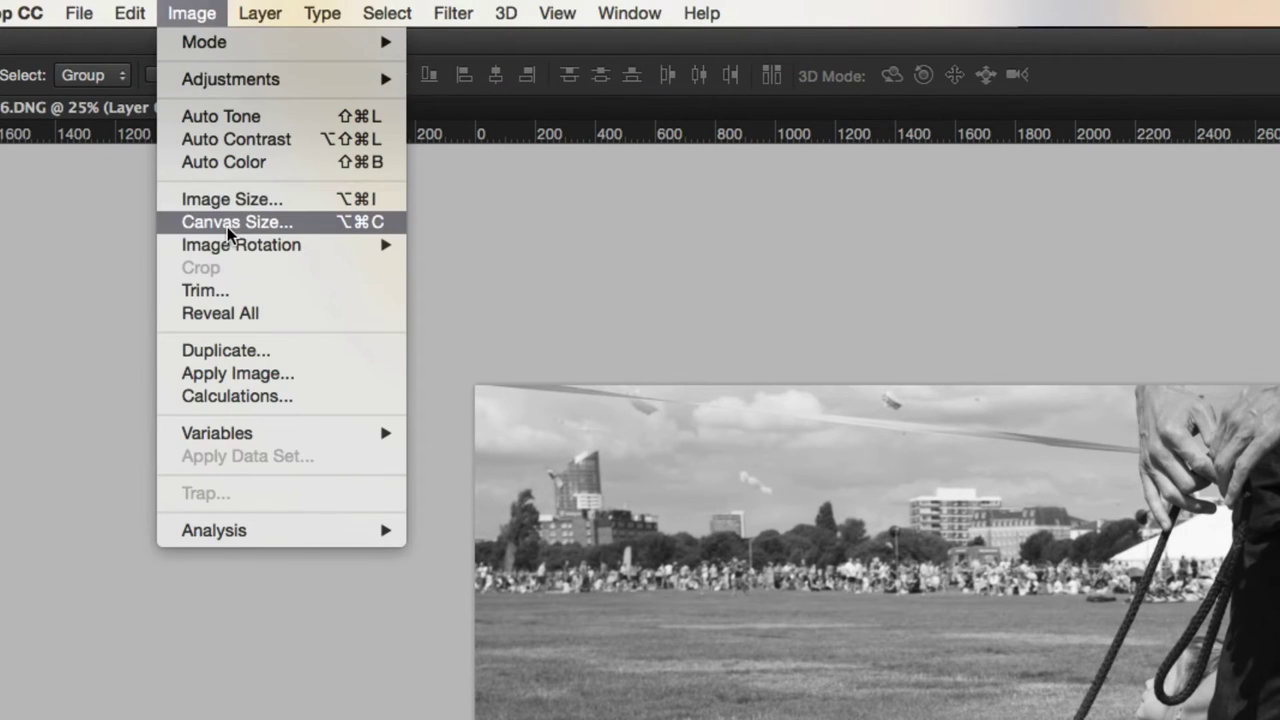
left_click(229, 200)
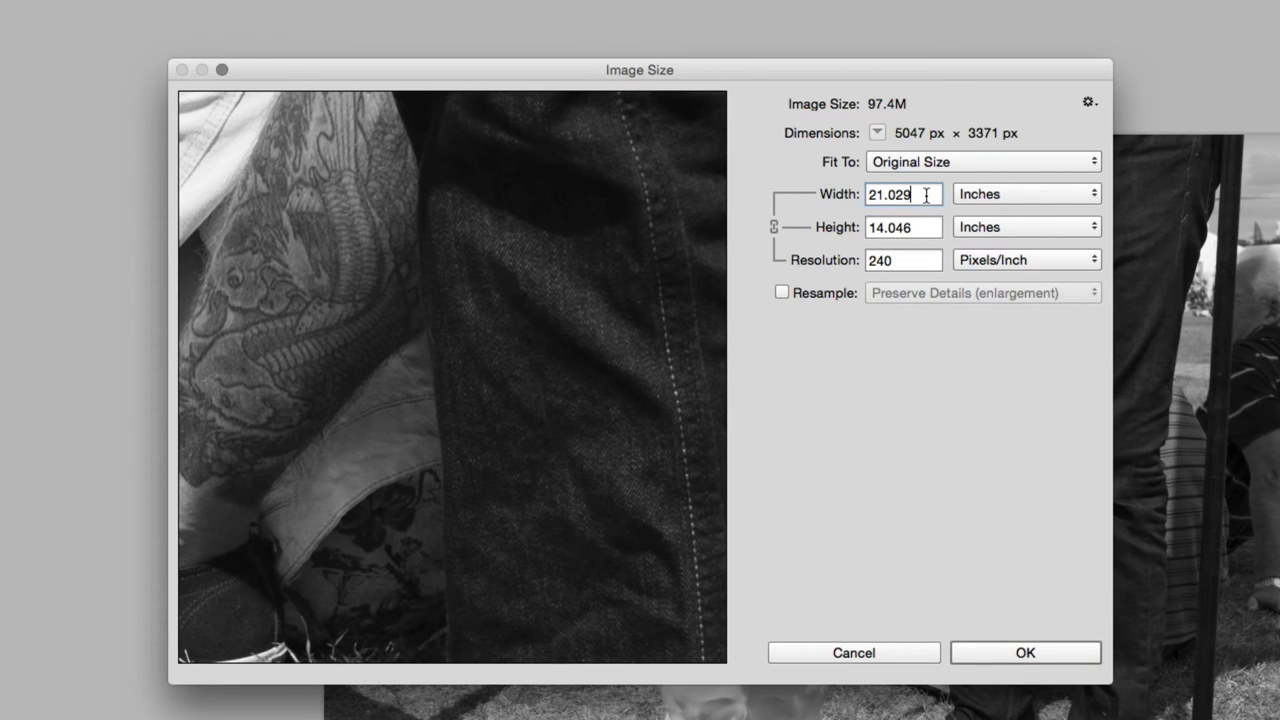
double_click(916, 228)
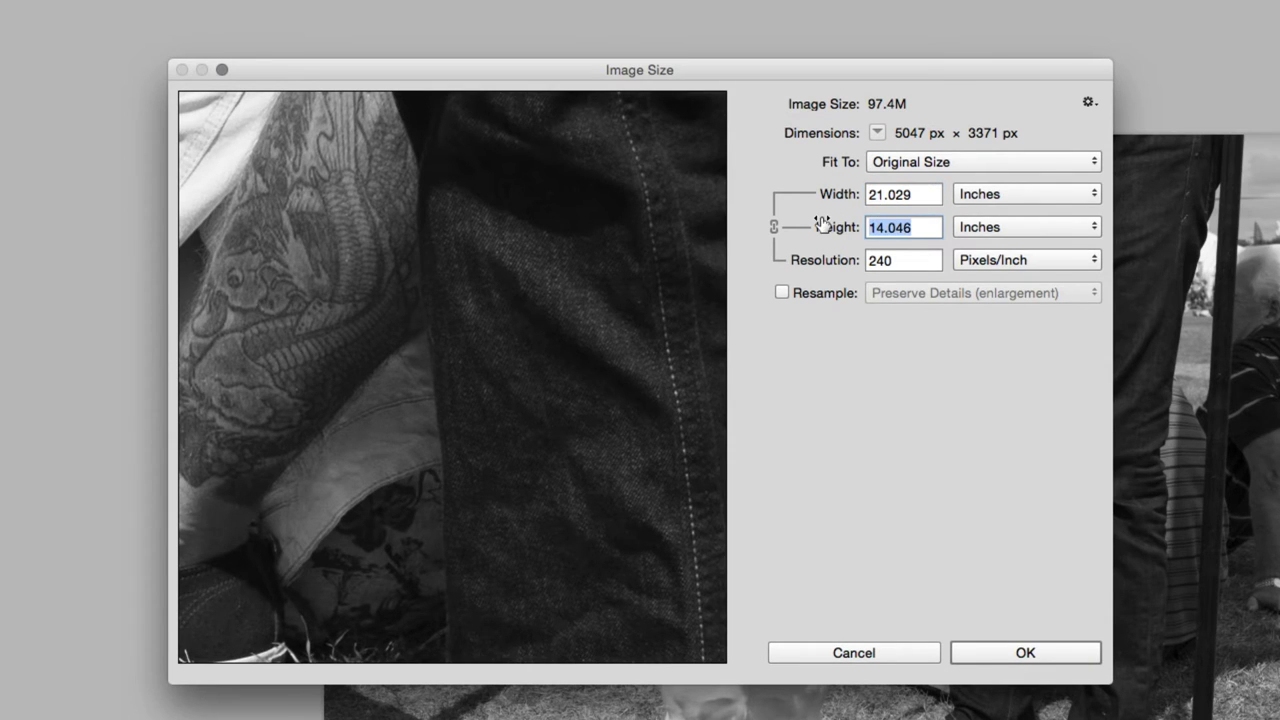
type("9")
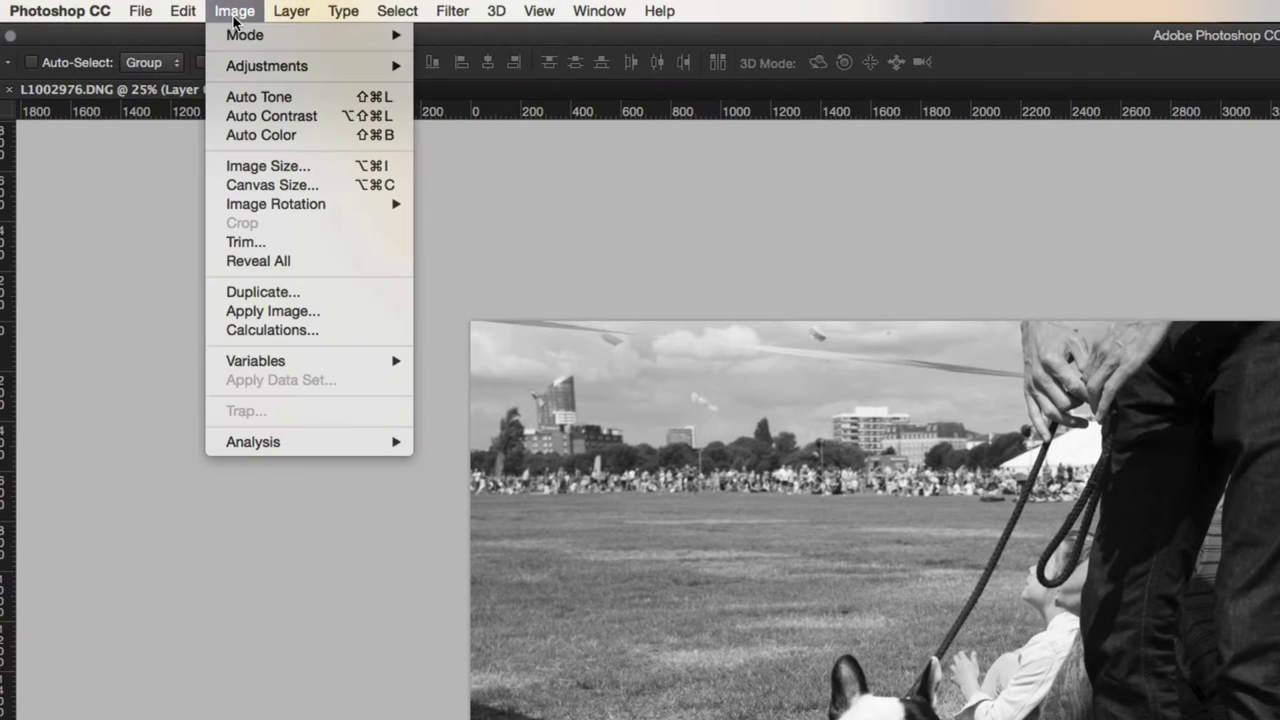
Step: Enlarge the canvas to 16 x 12 inches and nudge the photo up slightly
left_click(266, 186)
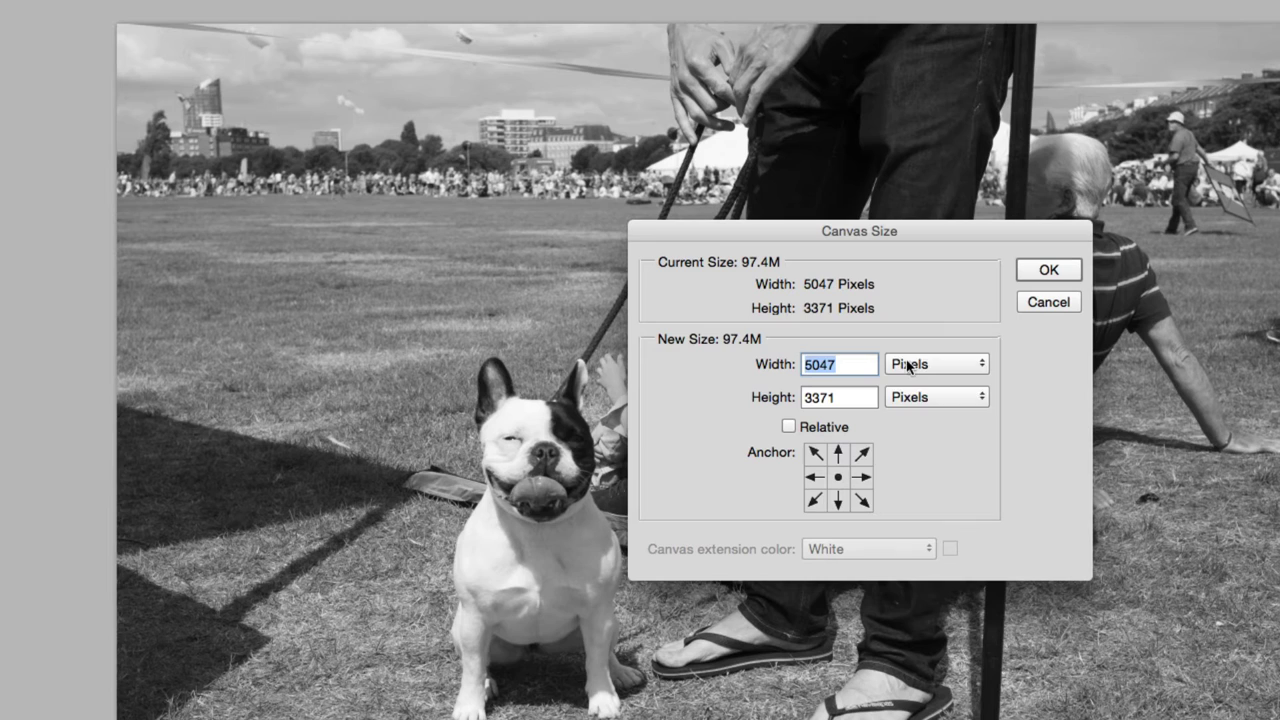
left_click(908, 367)
left_click(903, 381)
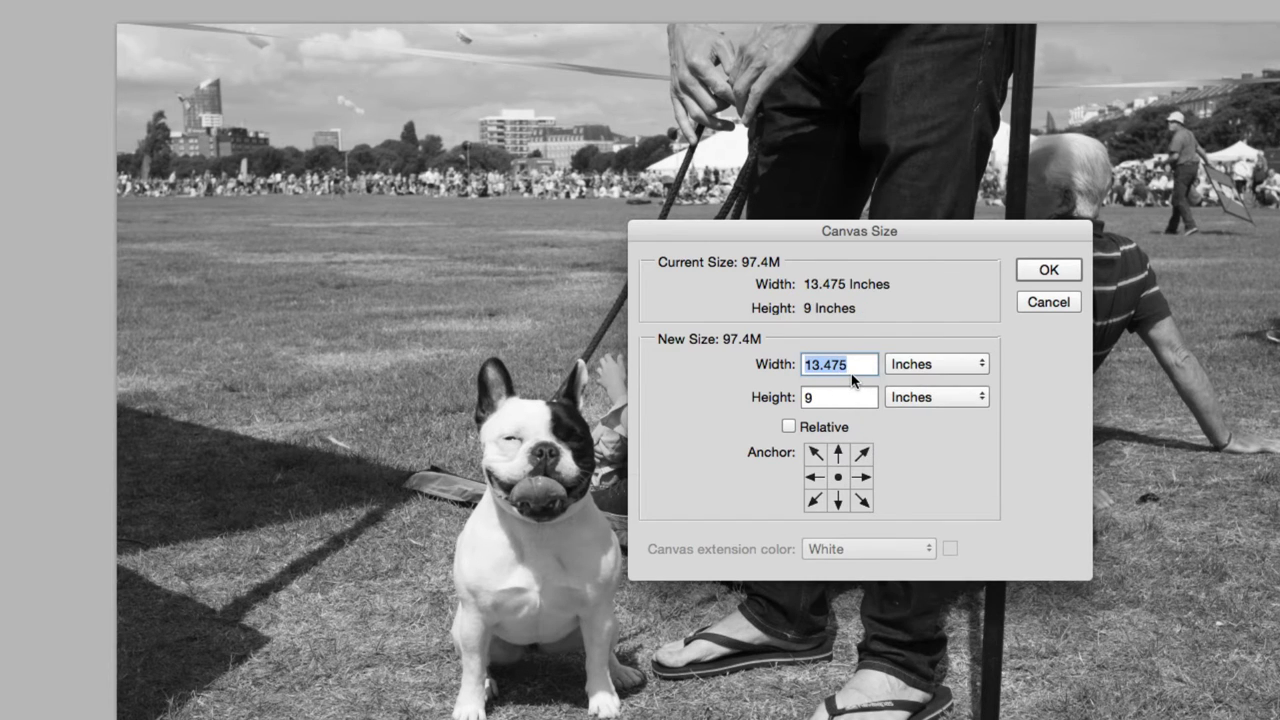
type("16")
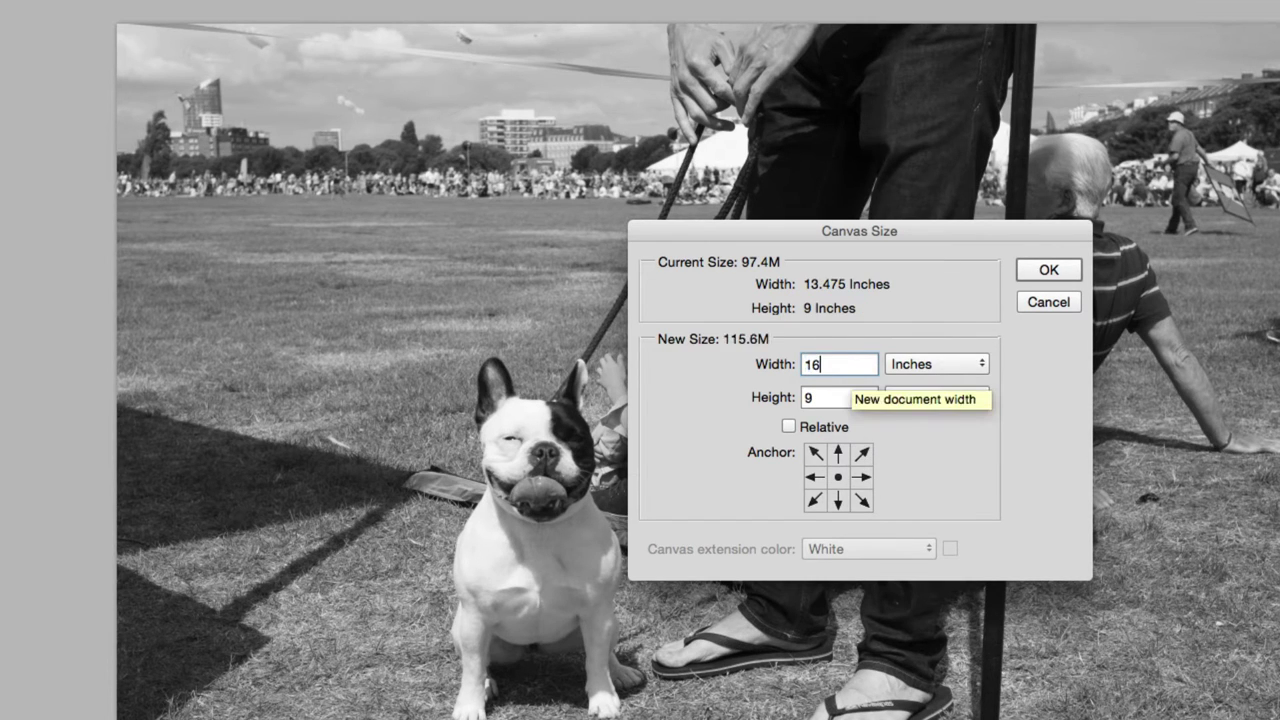
key("Tab")
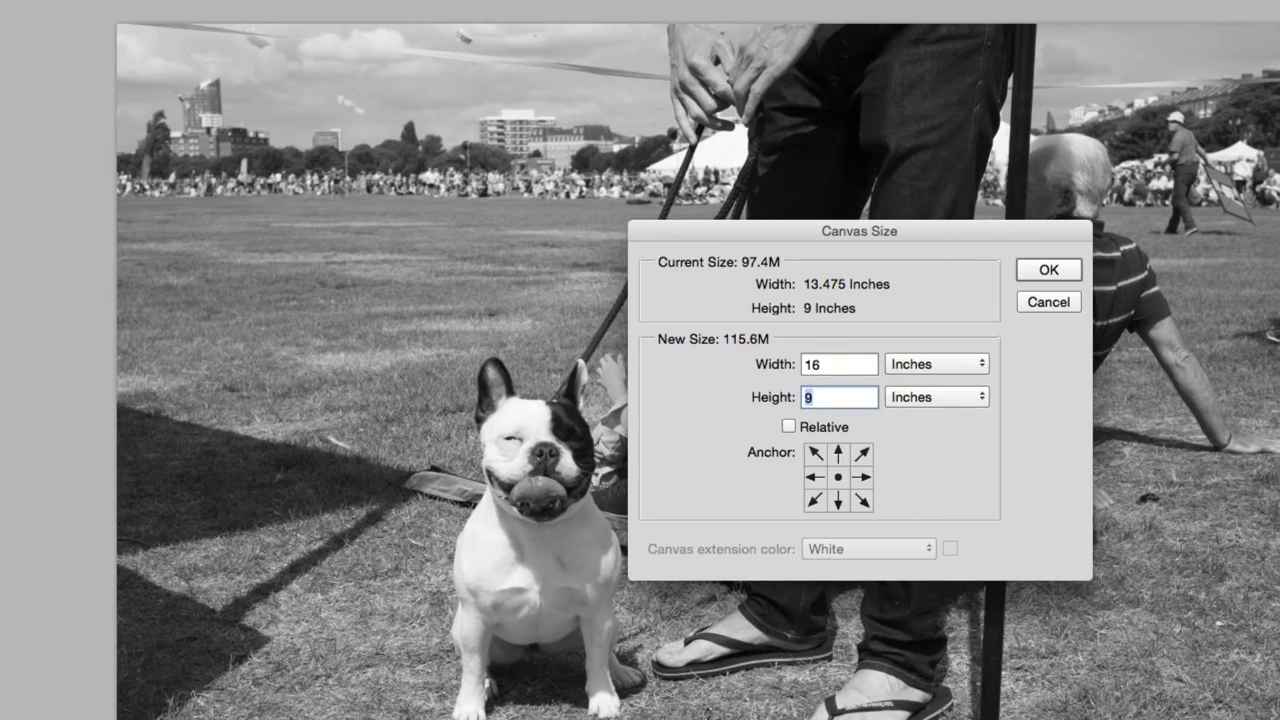
type("12")
key("Return")
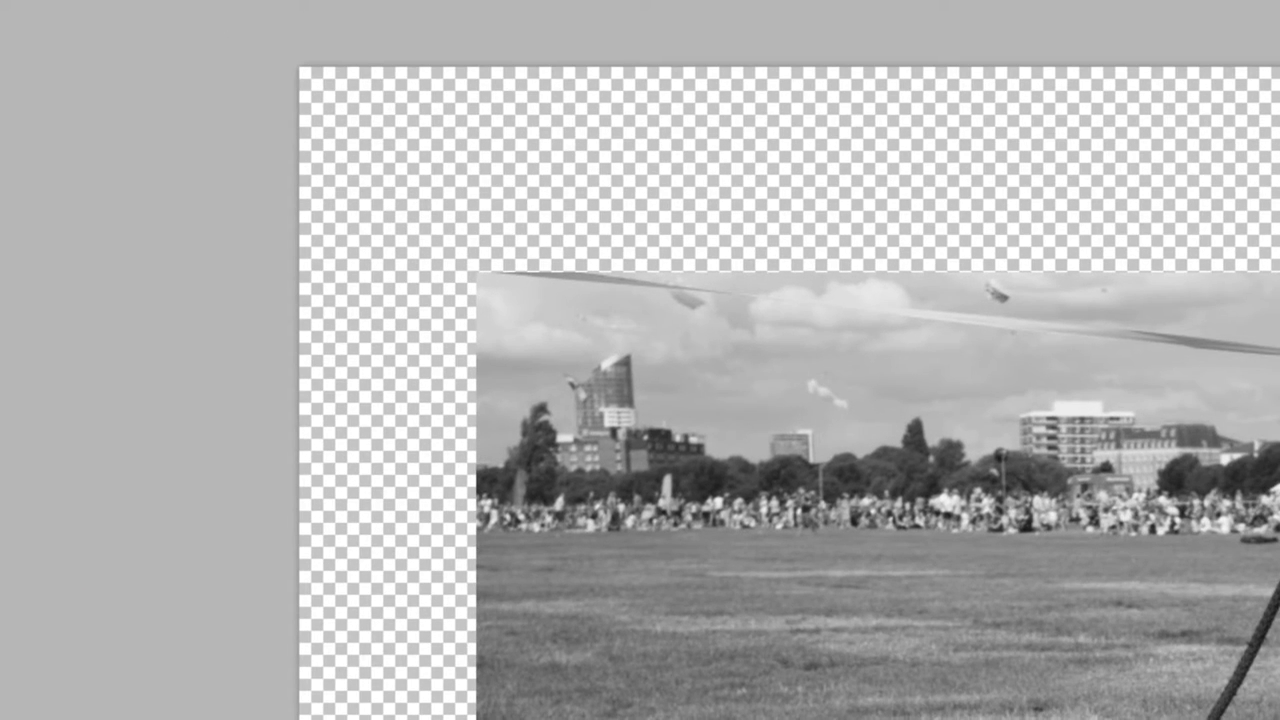
key("Up")
key("Up")
key("Up")
key("Up")
key("Up")
key("Up")
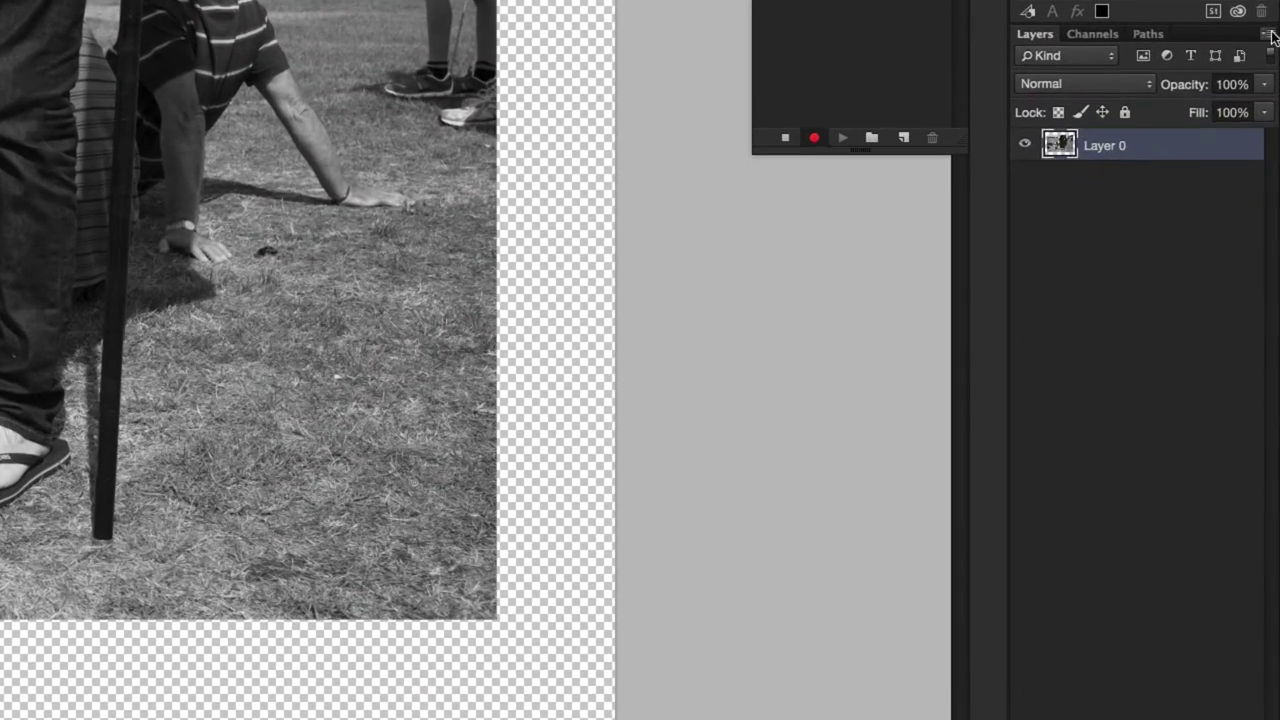
Step: Flatten the image and stop recording the 16x12 border action
left_click(1270, 285)
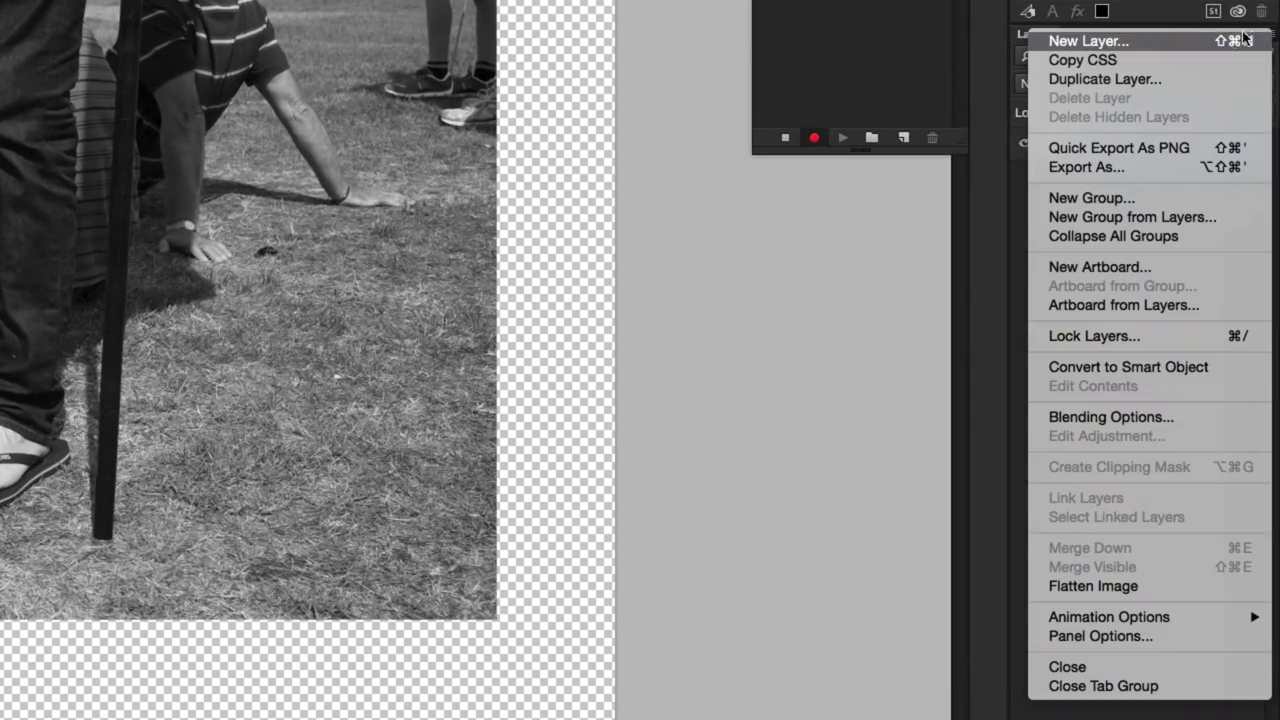
left_click(1205, 586)
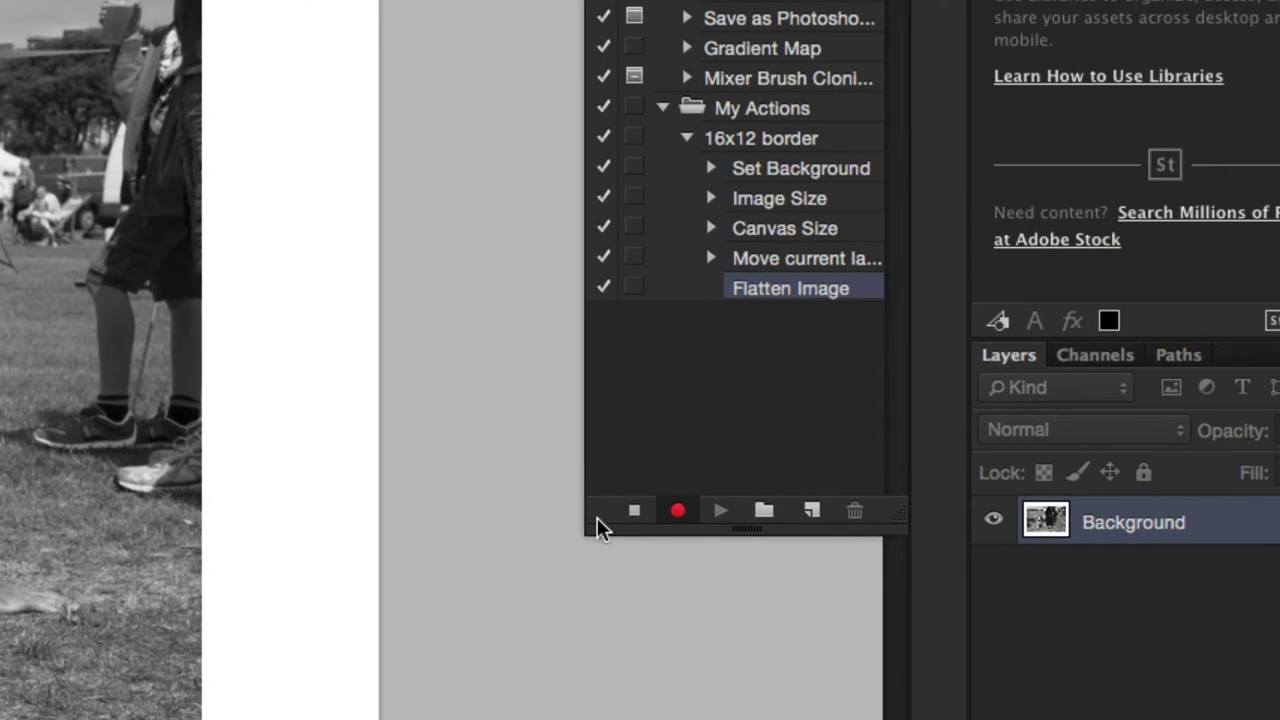
left_click(633, 511)
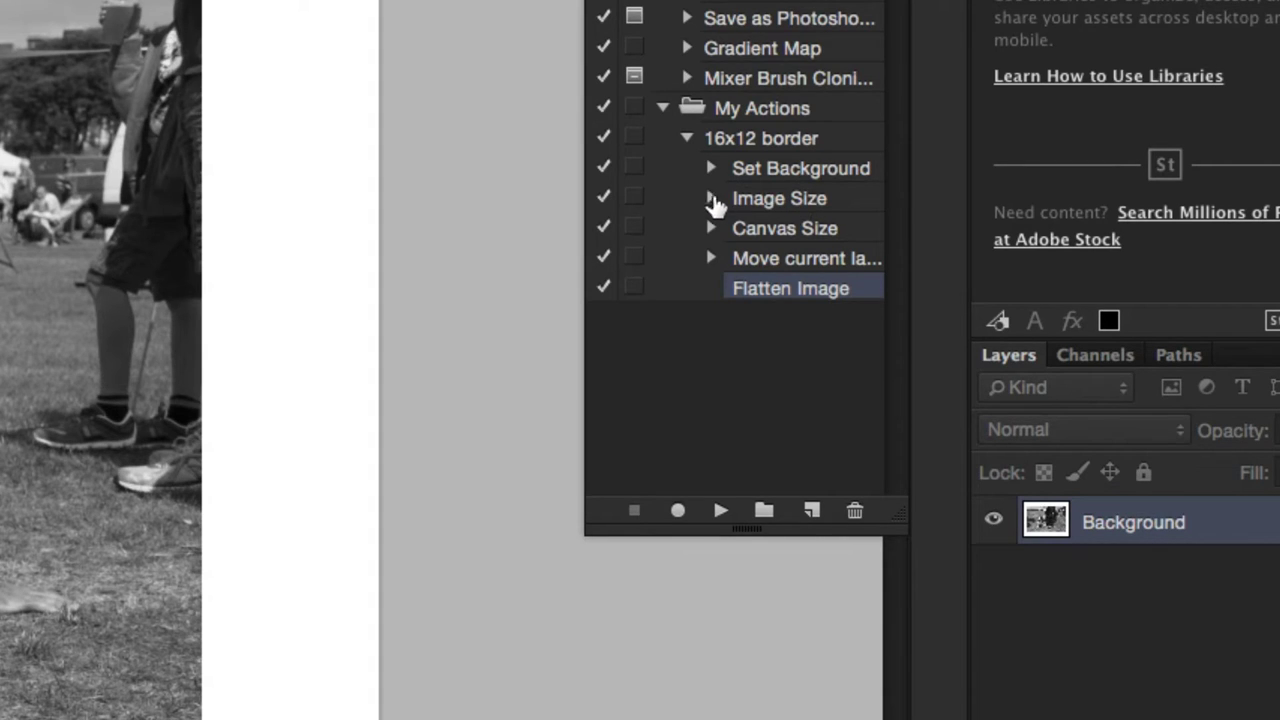
Step: Review the recorded Image Size, Canvas Size and layer move step details
left_click(711, 198)
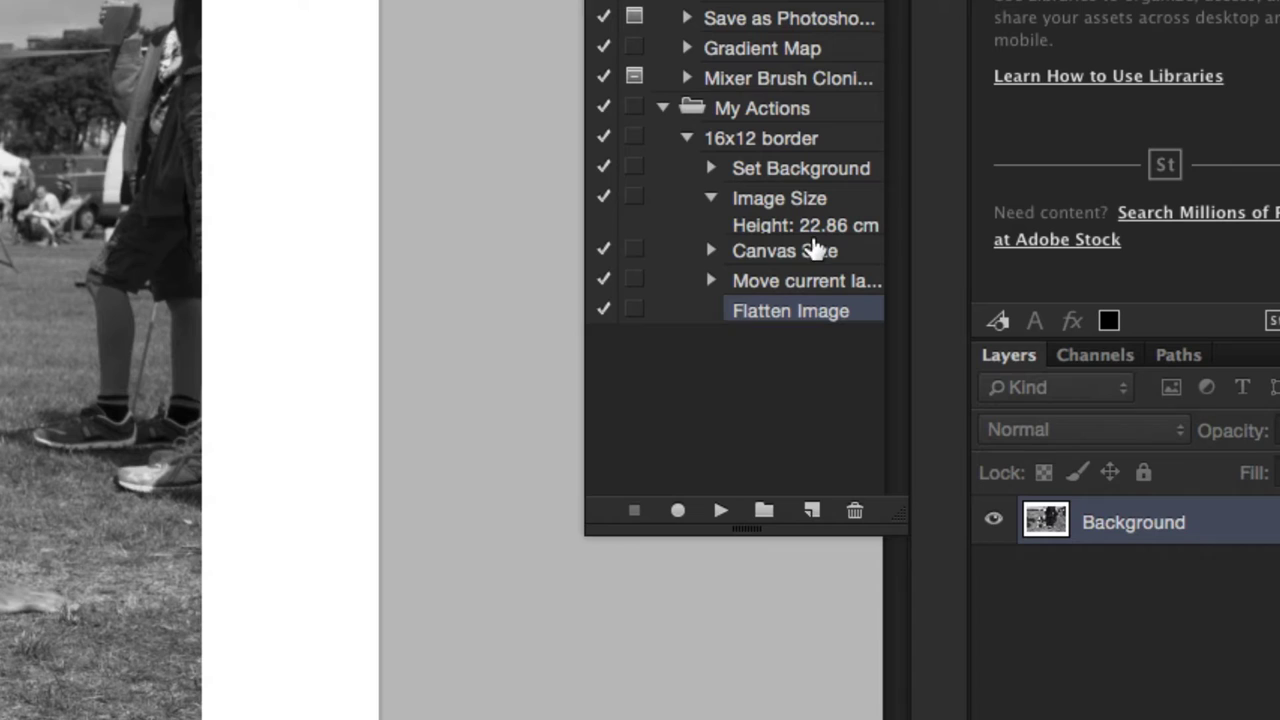
left_click(711, 198)
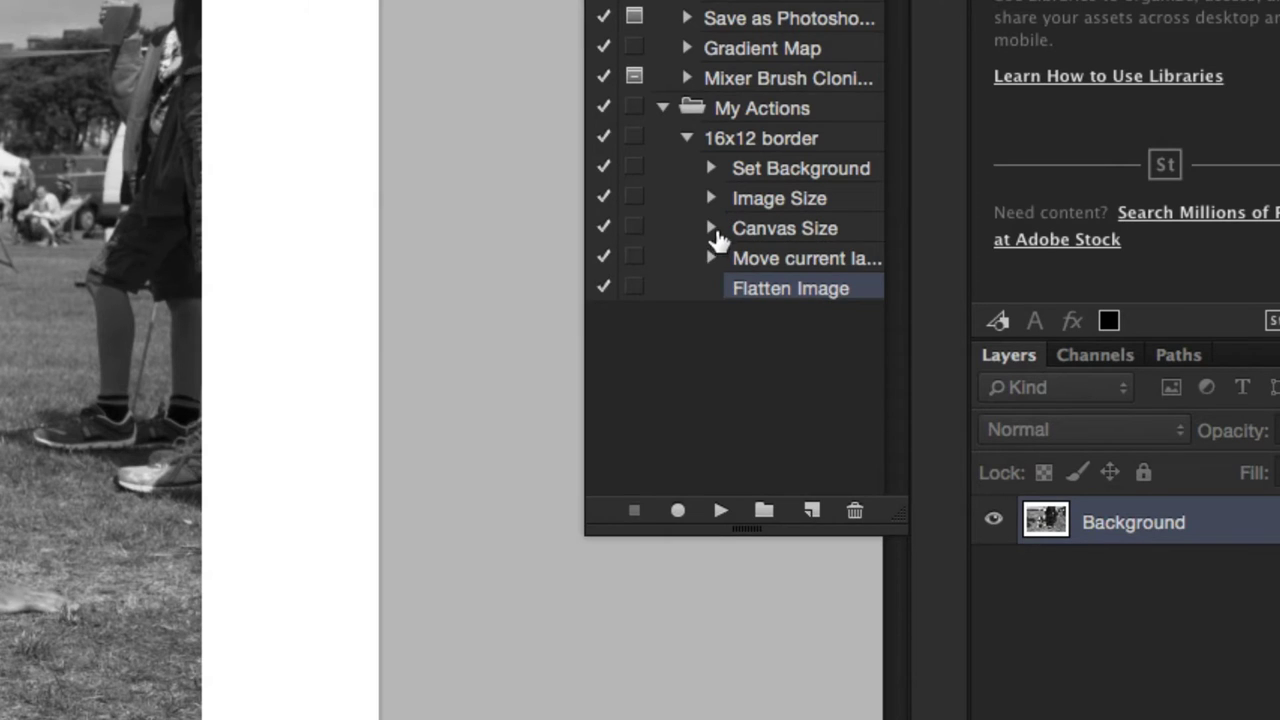
left_click(712, 229)
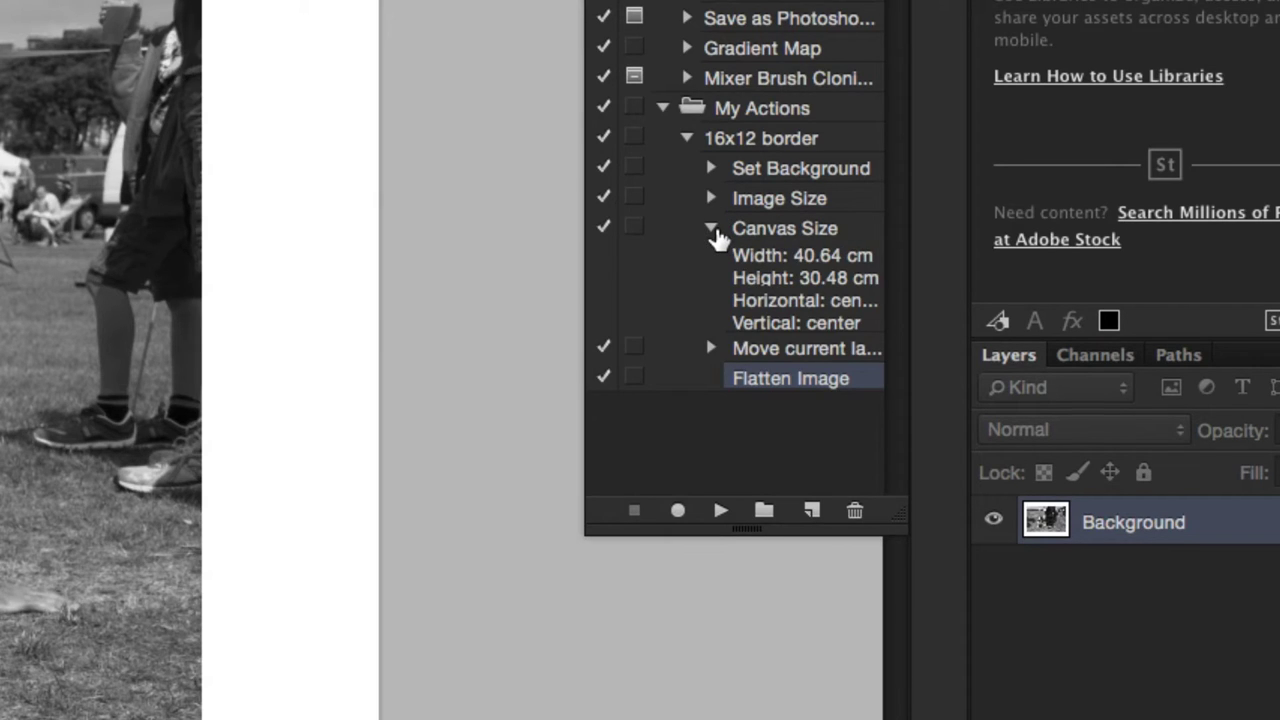
left_click(712, 229)
left_click(712, 259)
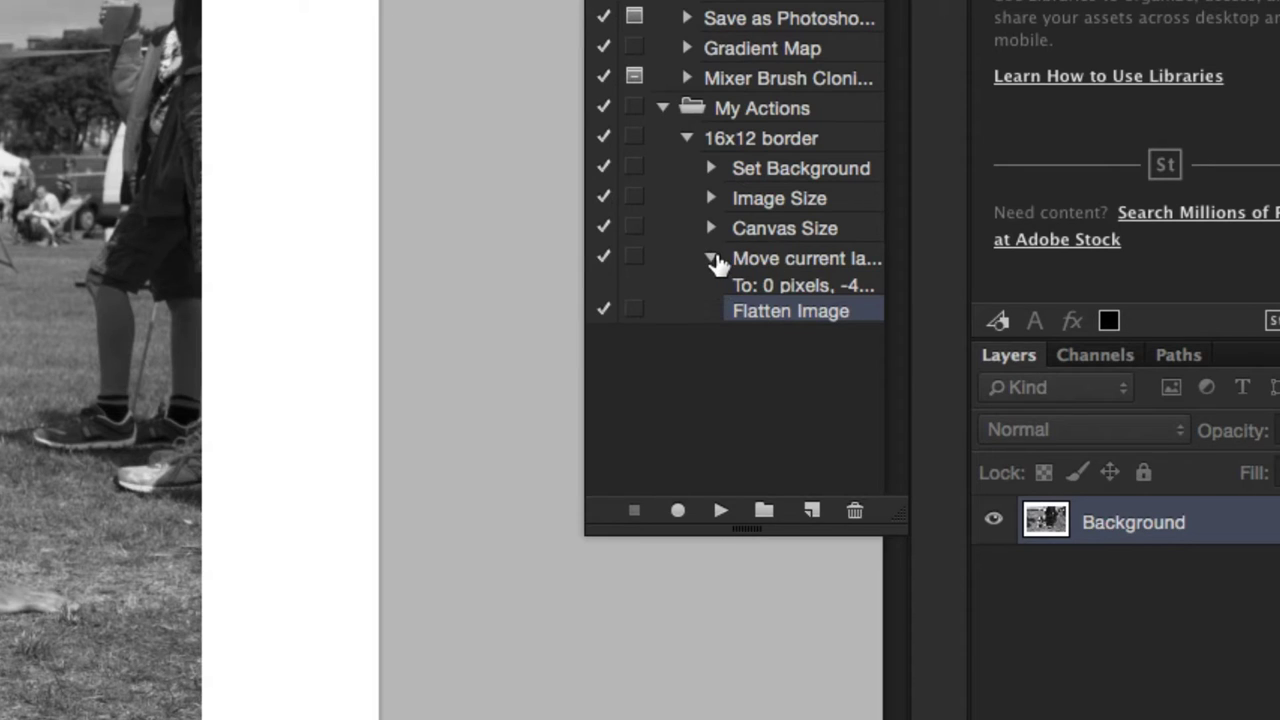
left_click(712, 259)
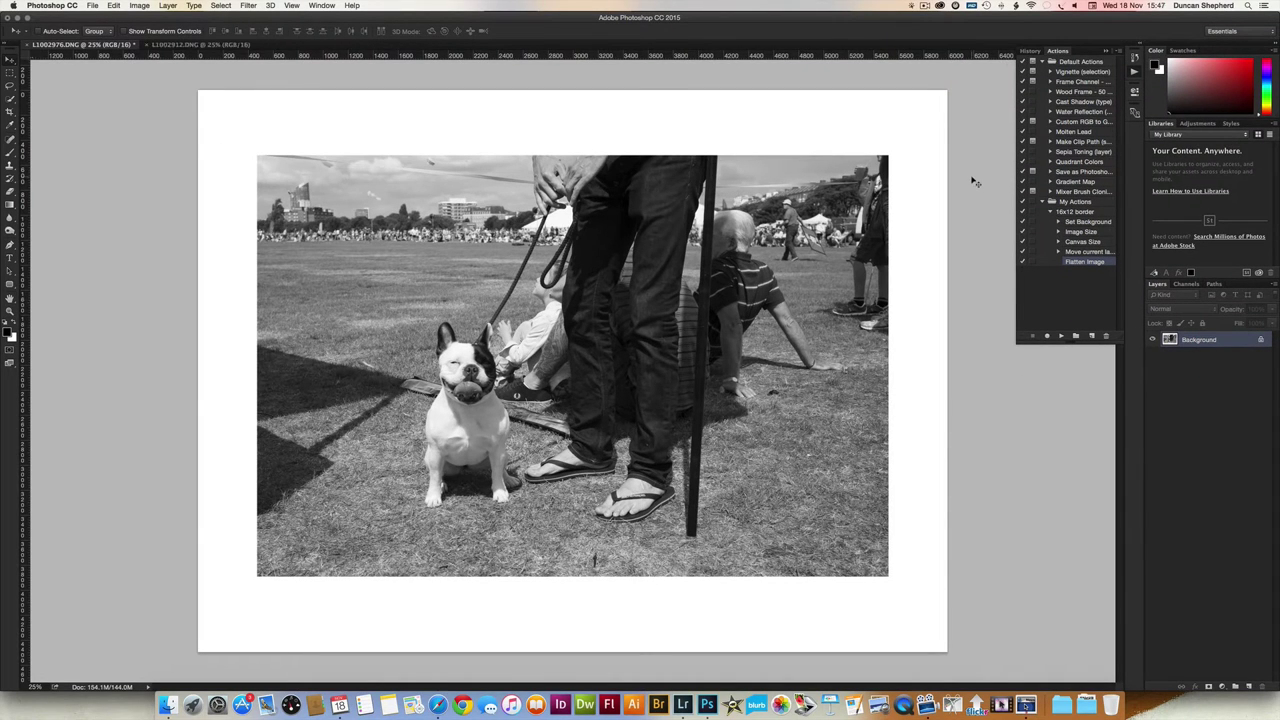
Step: Run the 16x12 border action on the L1002912.DNG dog photo and zoom out
left_click(176, 45)
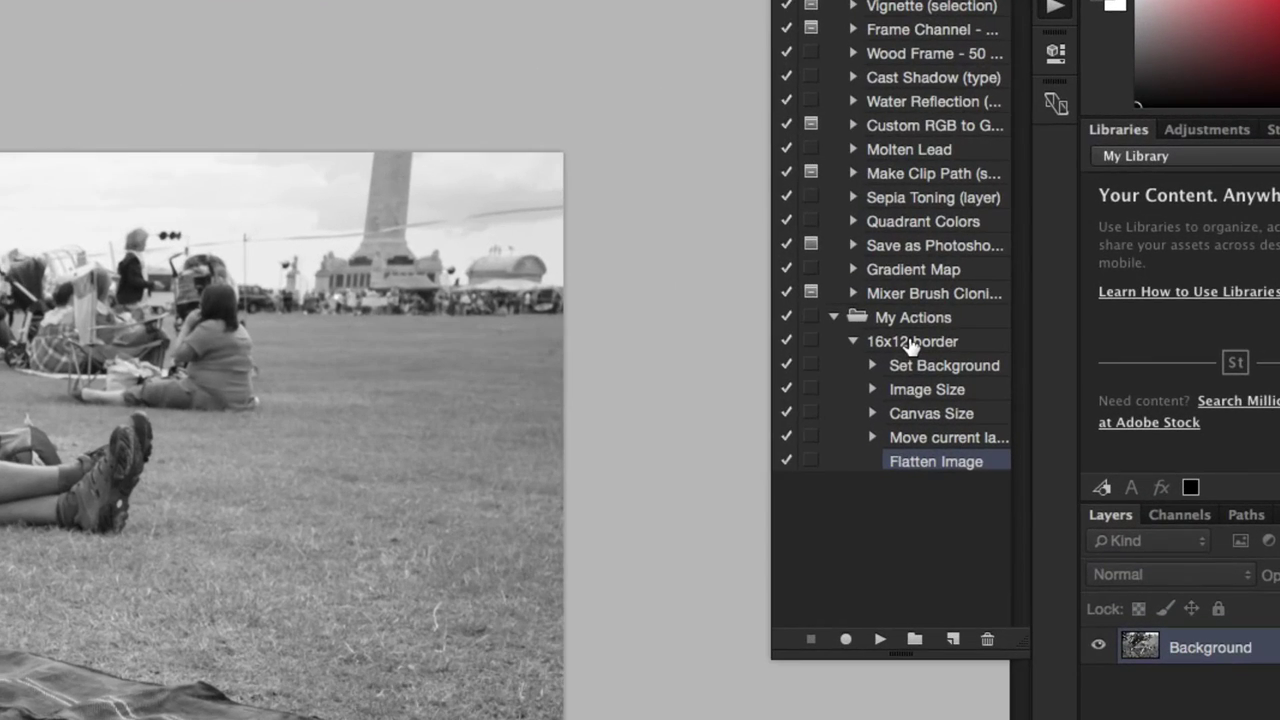
left_click(912, 344)
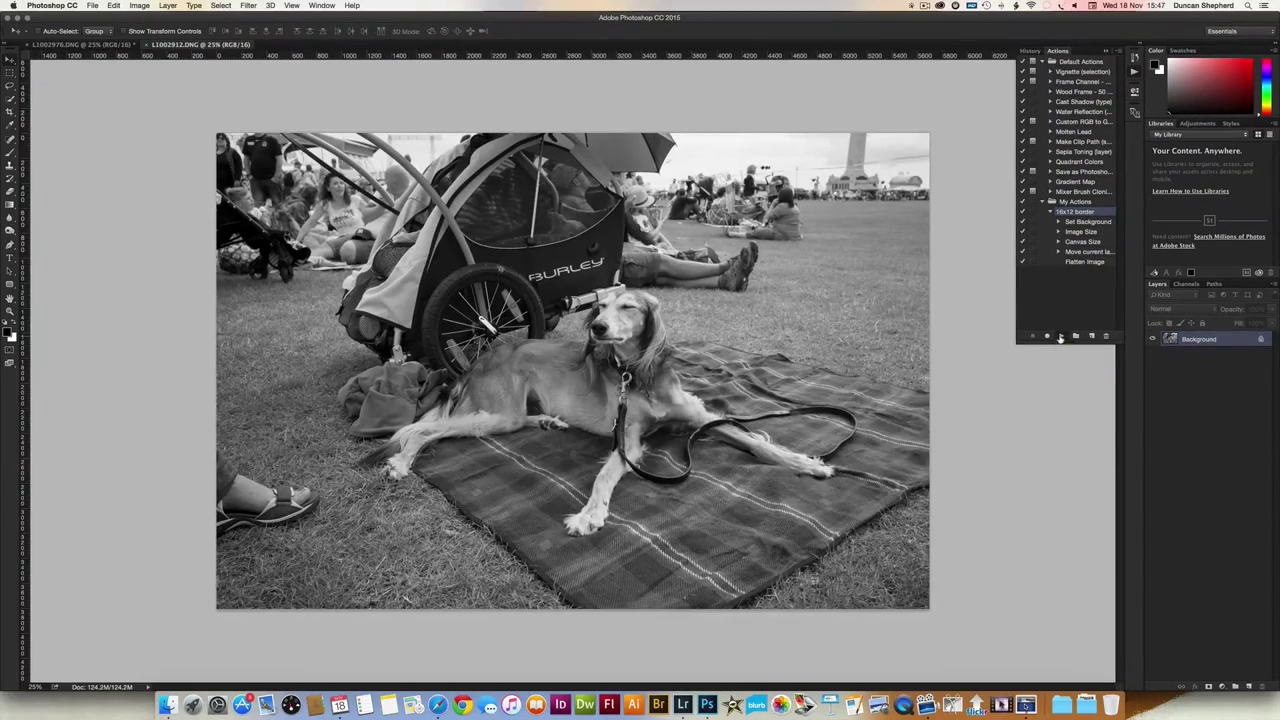
left_click(879, 640)
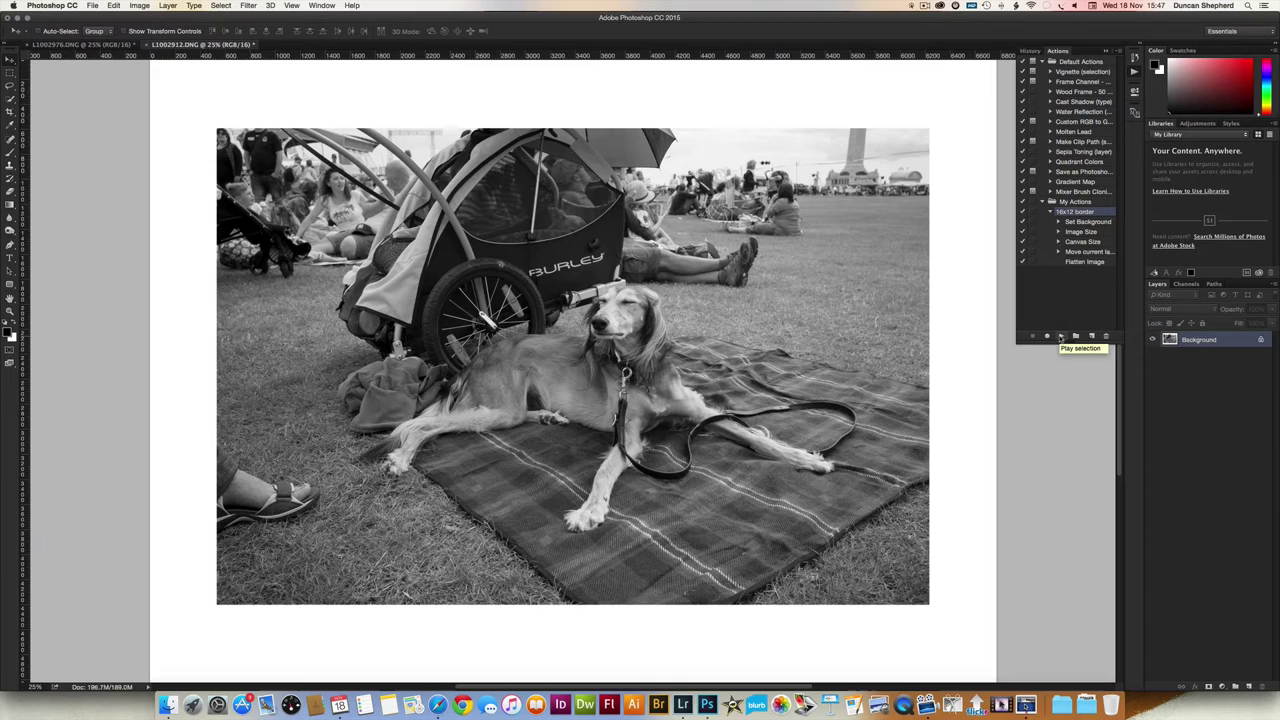
key("super+minus")
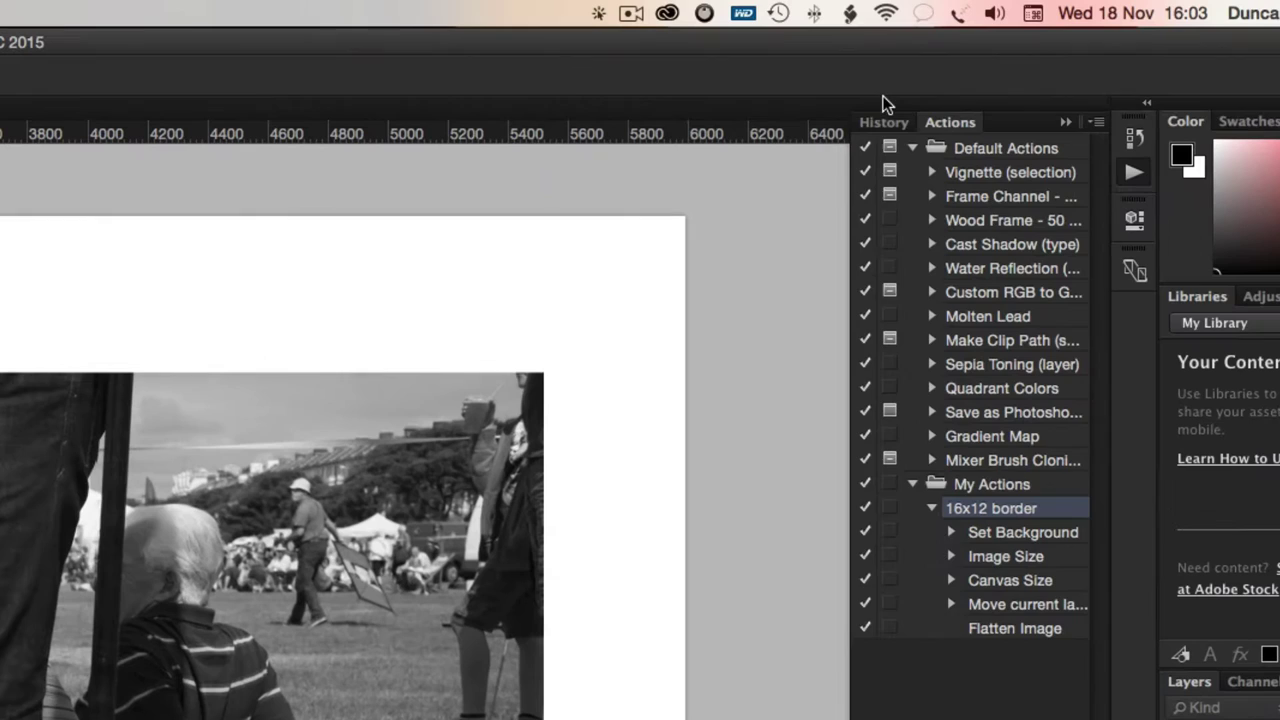
Step: Revert the bulldog photo, disable the Flatten Image step and rerun 16x12 border
left_click(1002, 61)
left_click(986, 161)
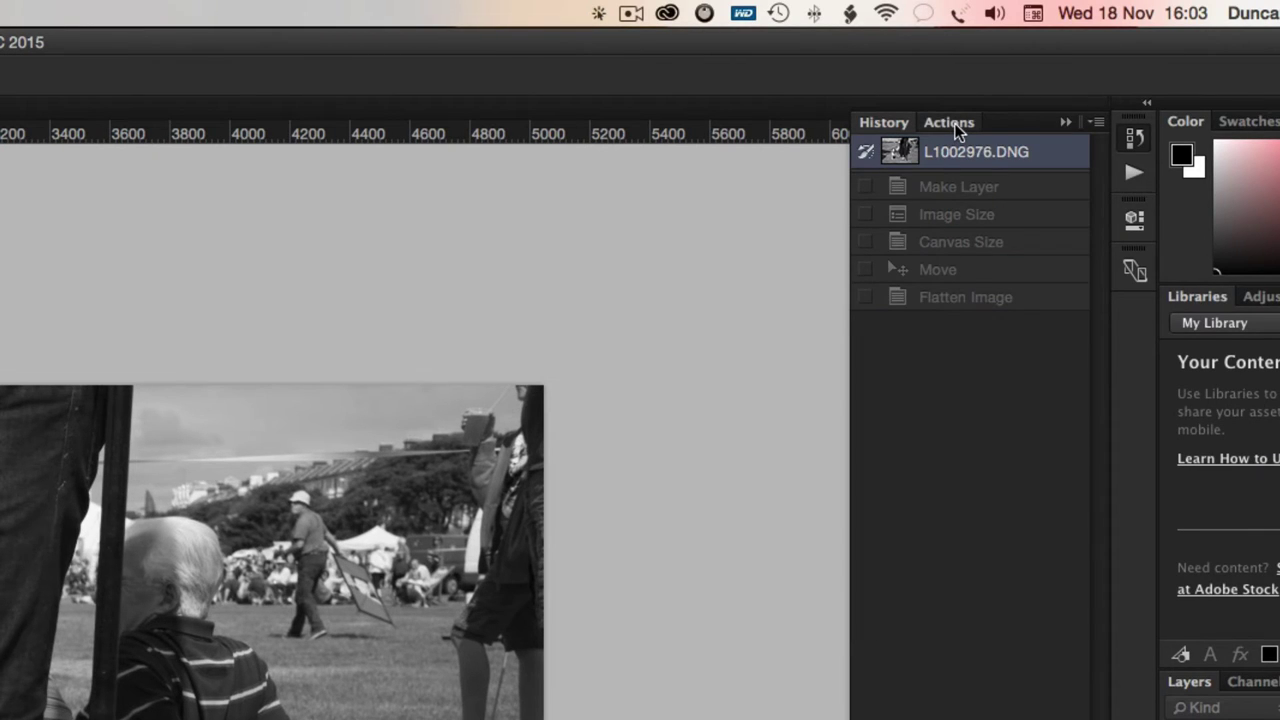
left_click(954, 123)
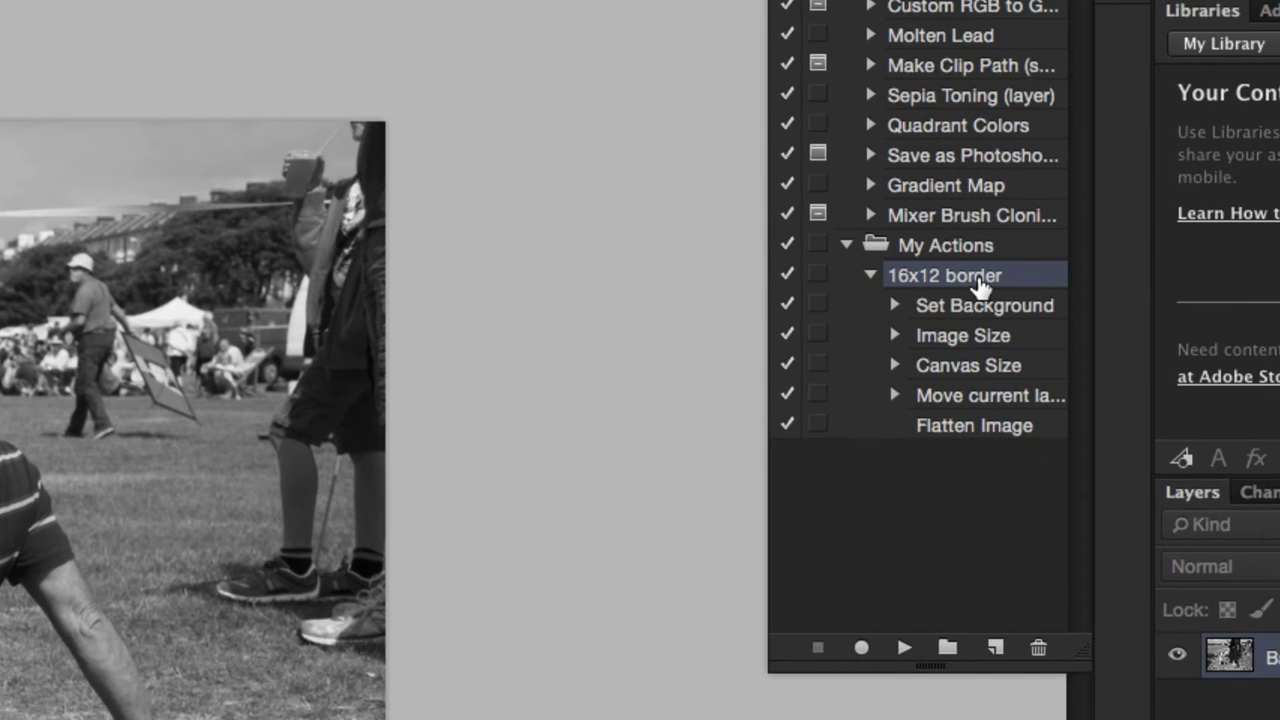
left_click(787, 425)
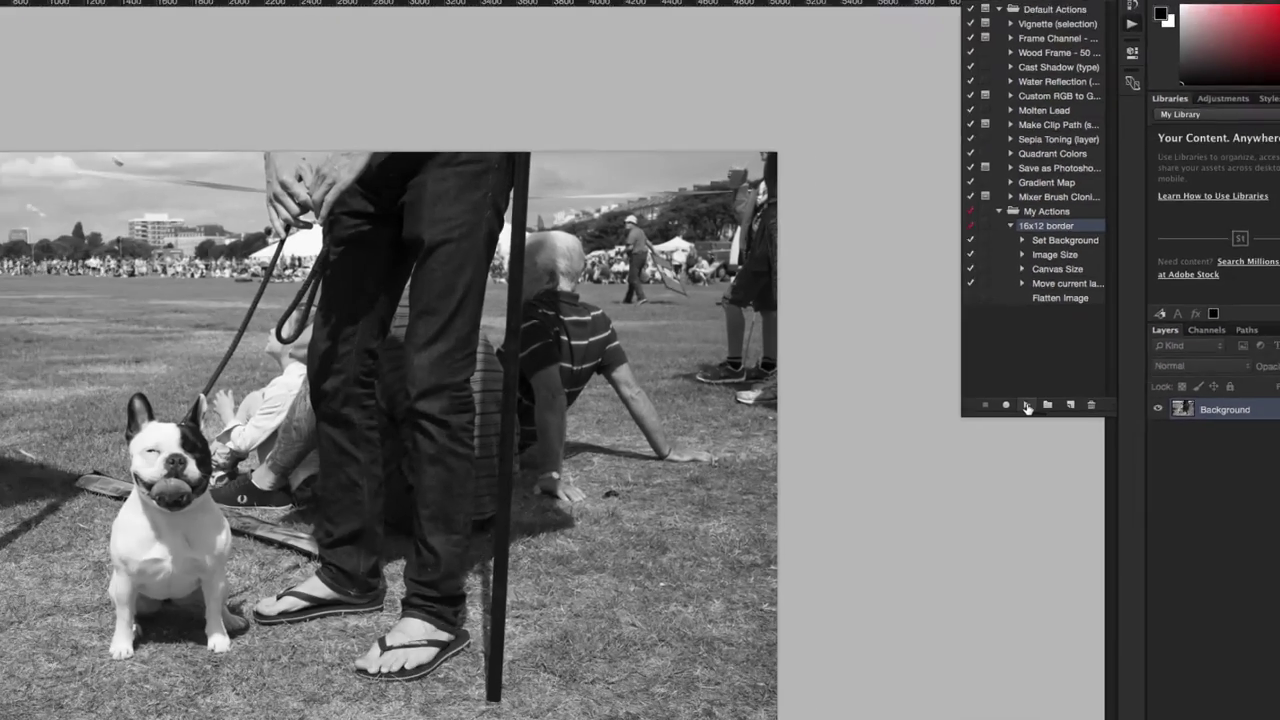
left_click(1027, 405)
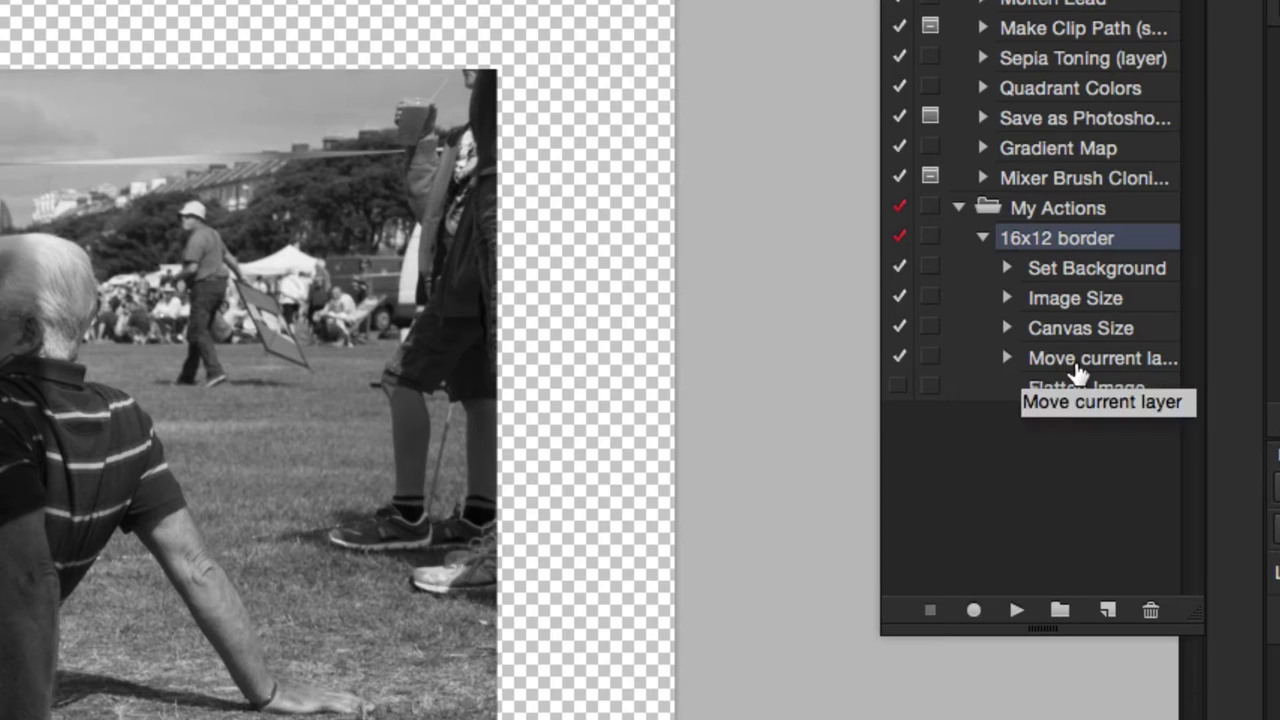
Step: Record a 5 px black inside stroke at 100% opacity on Layer 0 after the move step
left_click(1076, 366)
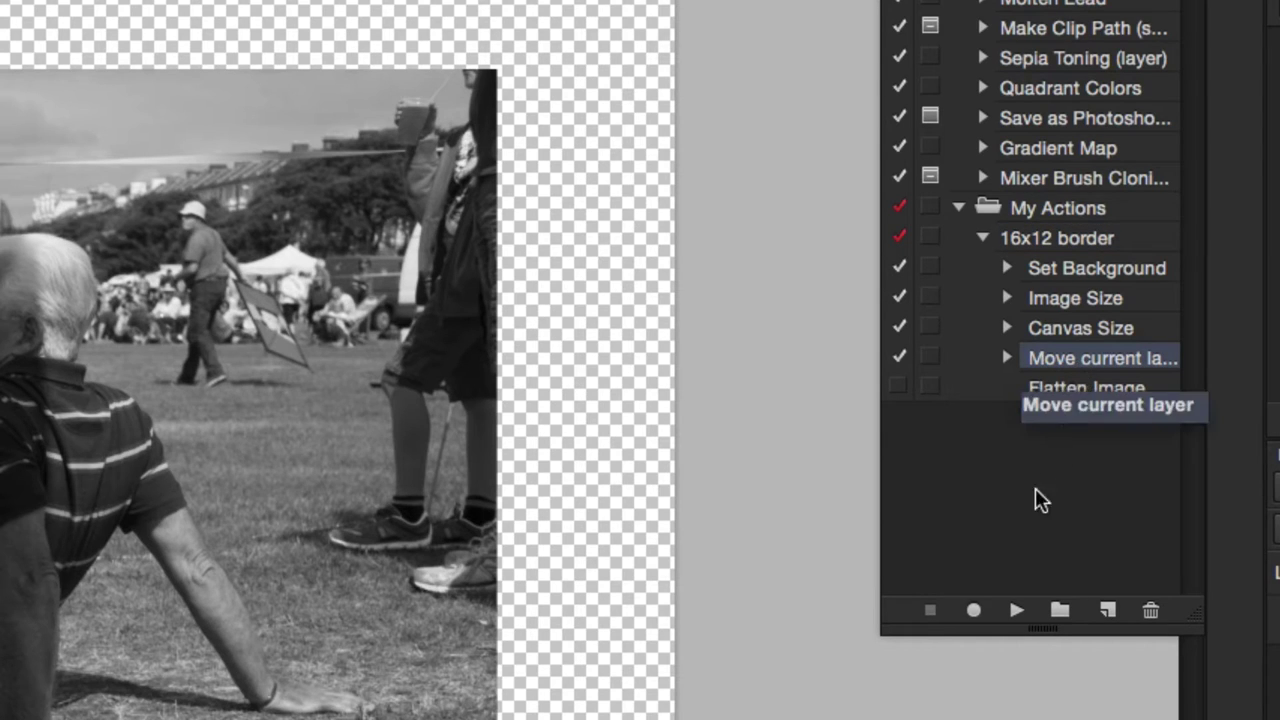
left_click(973, 612)
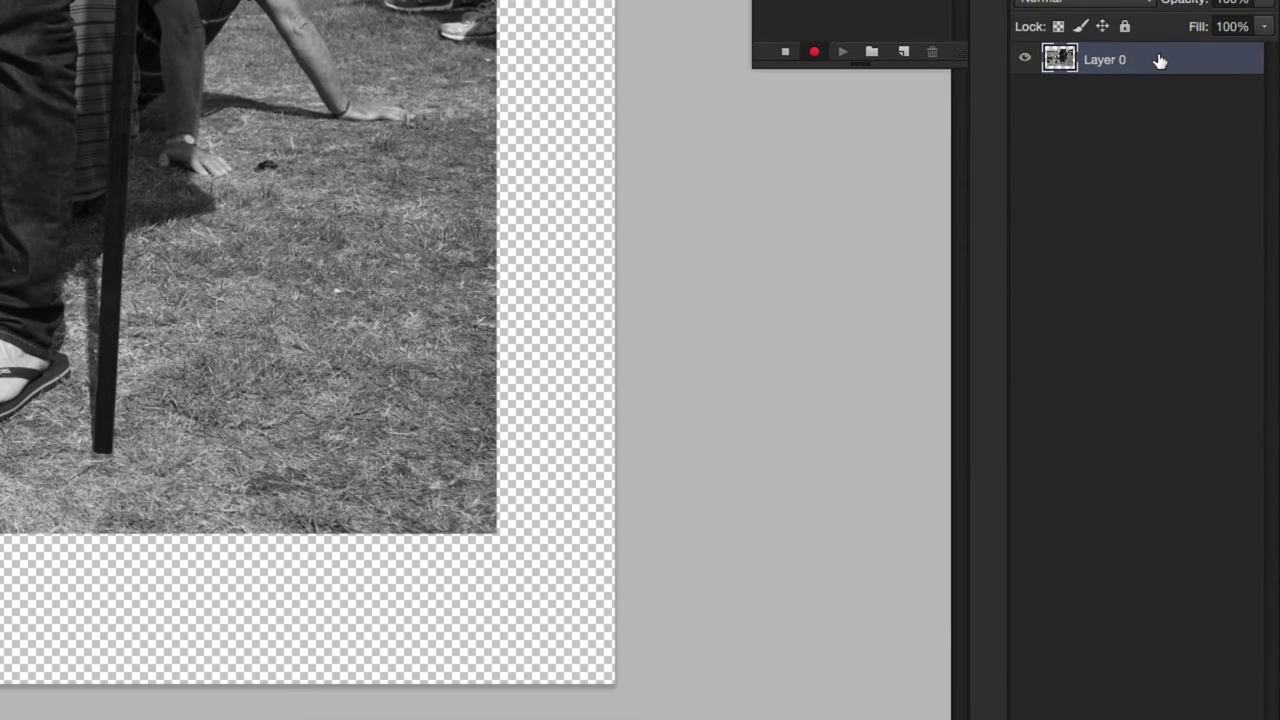
left_click(1157, 55)
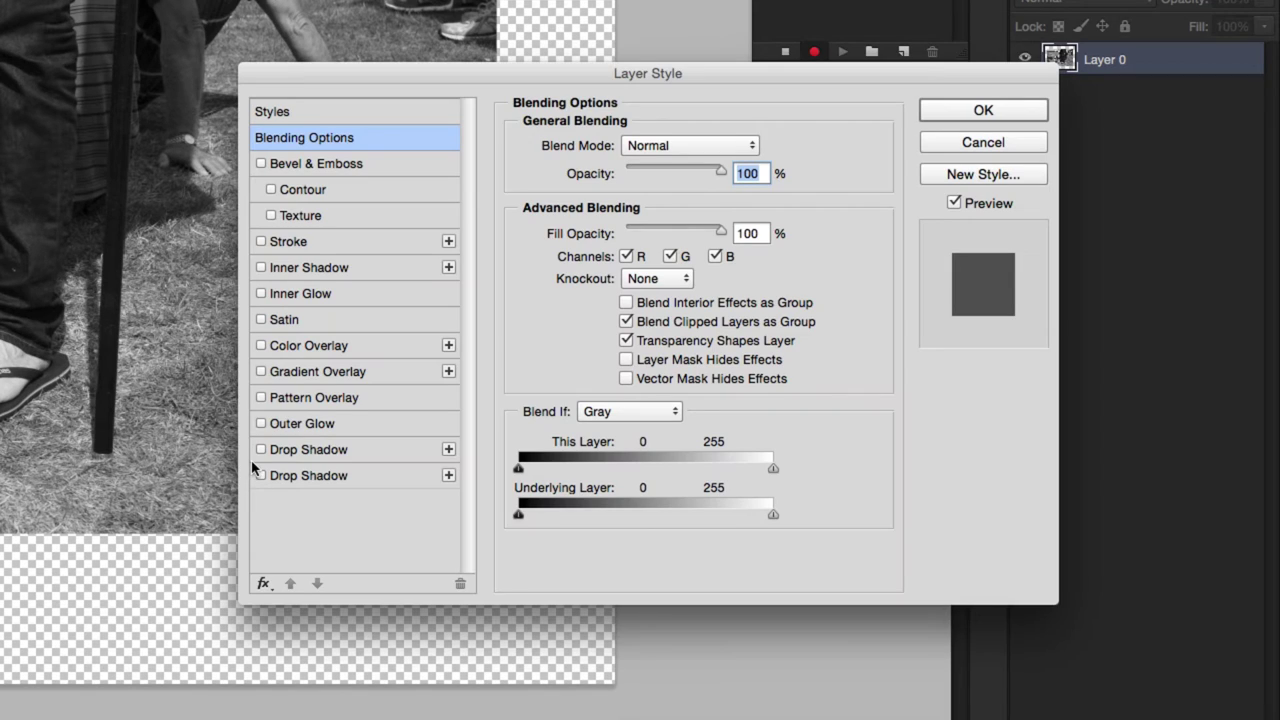
left_click(262, 242)
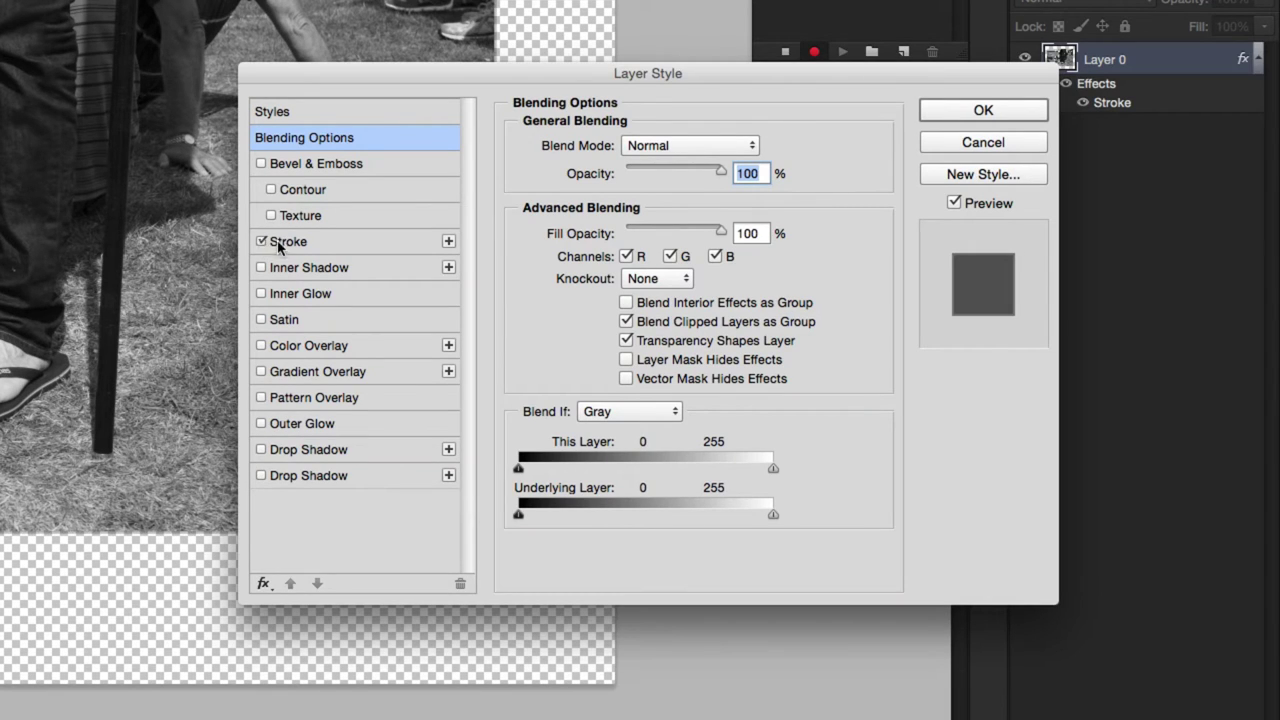
left_click(288, 242)
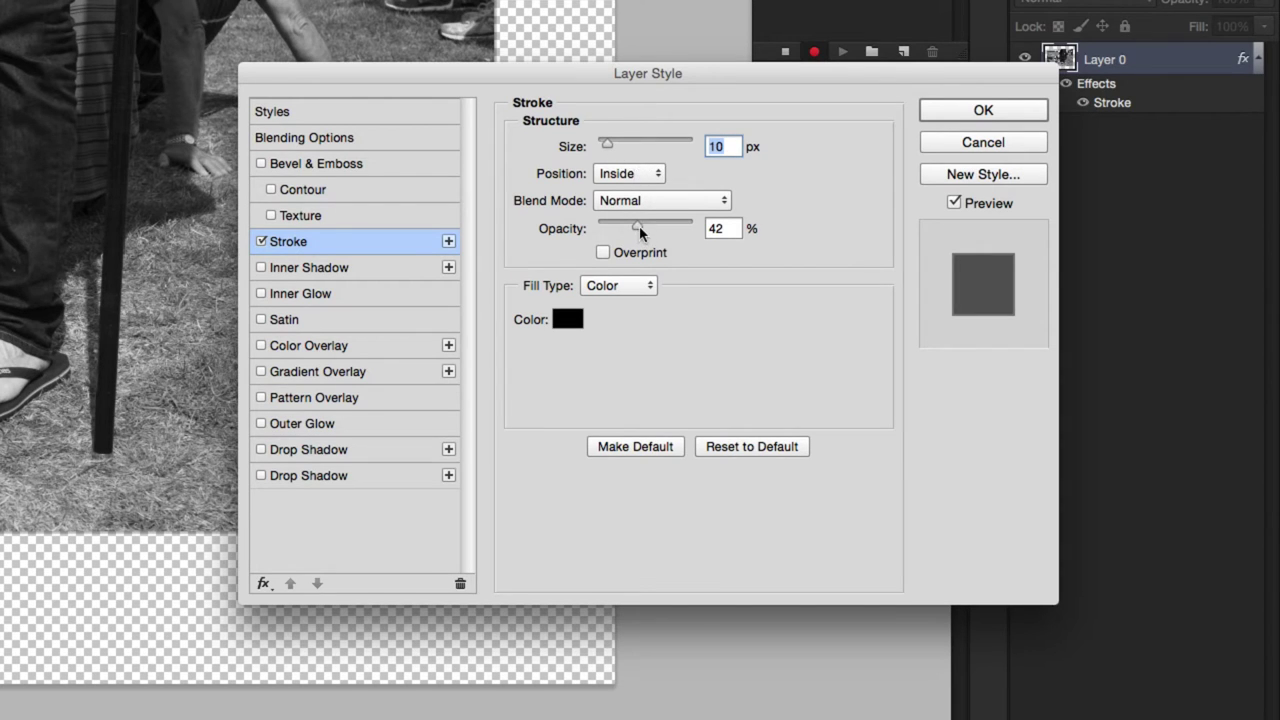
left_click_drag(639, 225, 729, 229)
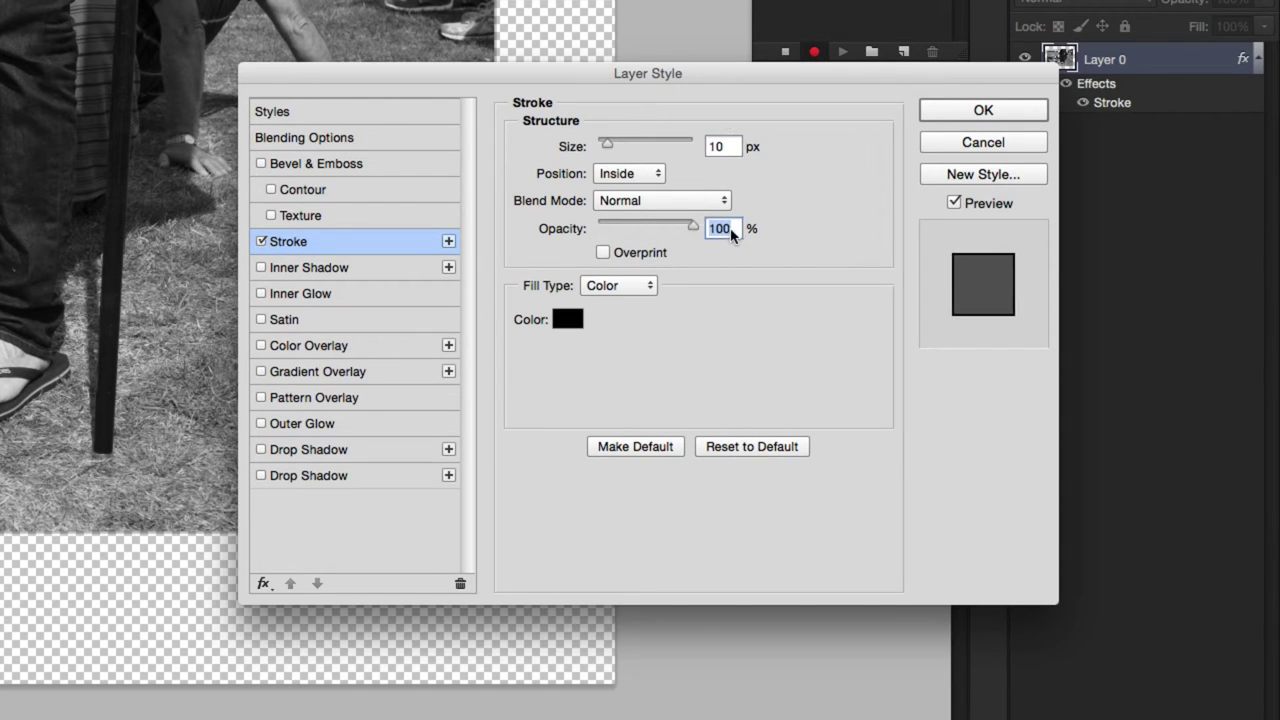
double_click(717, 146)
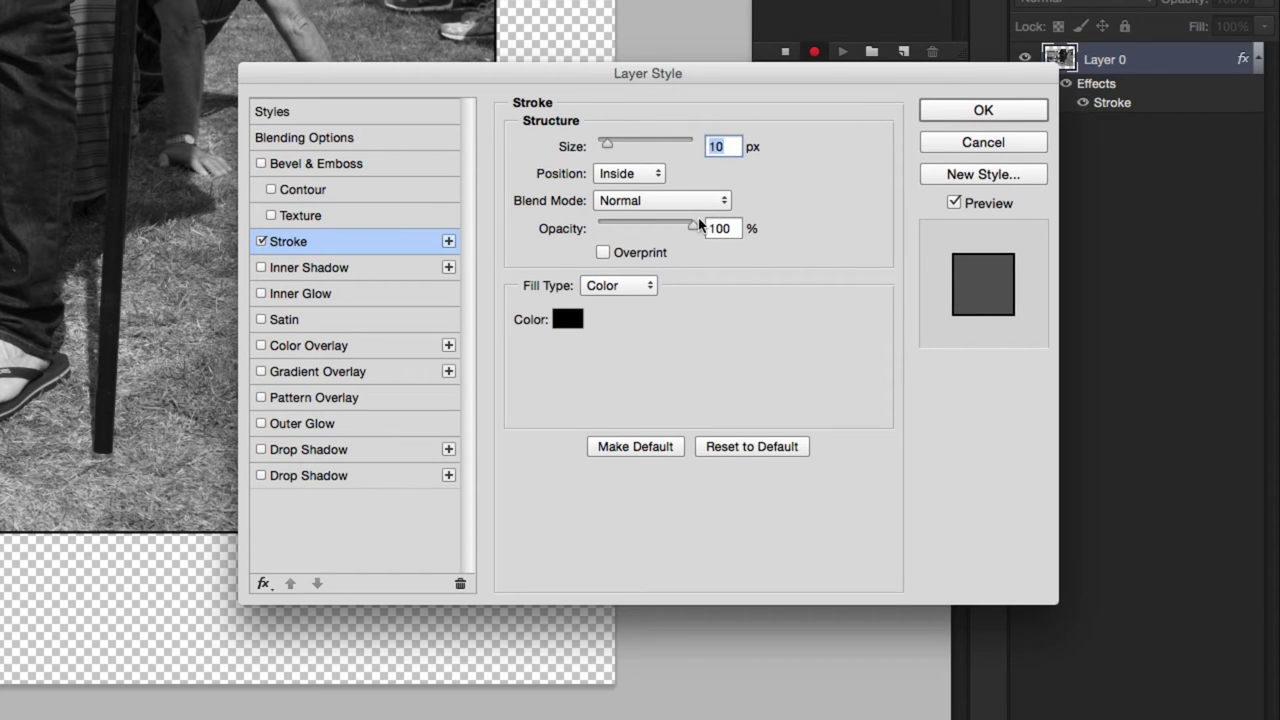
type("5")
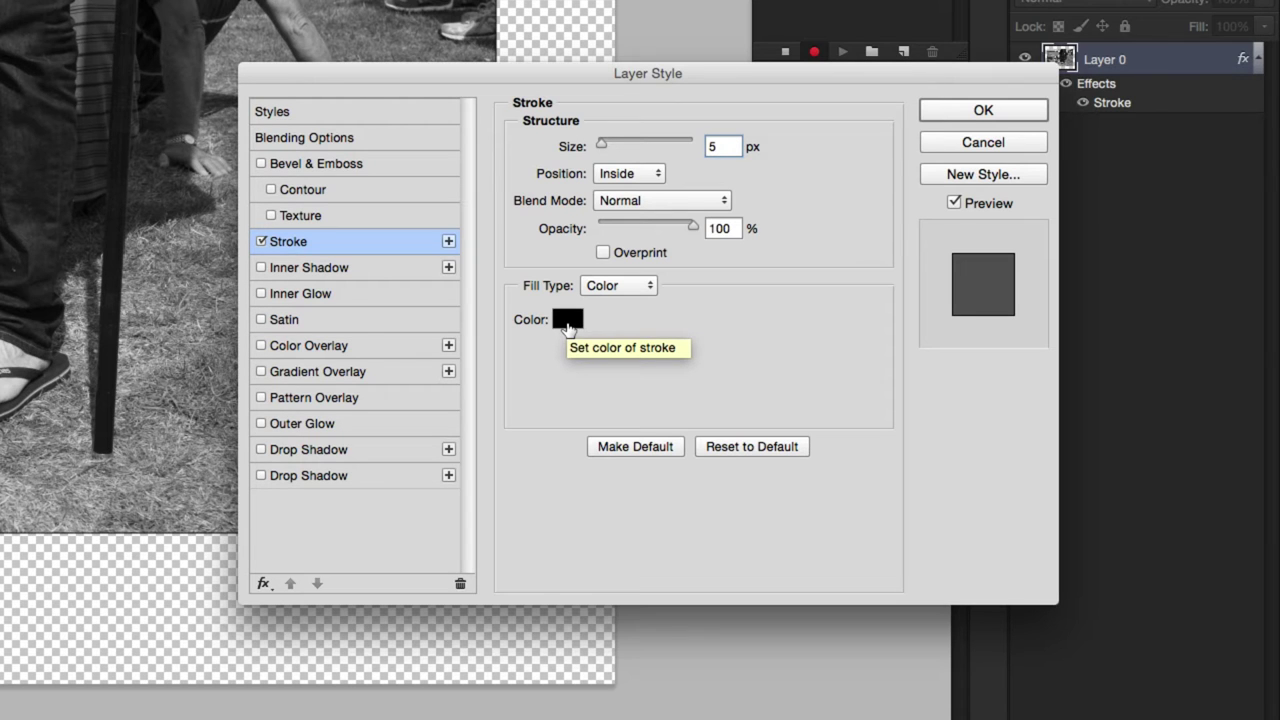
left_click(974, 110)
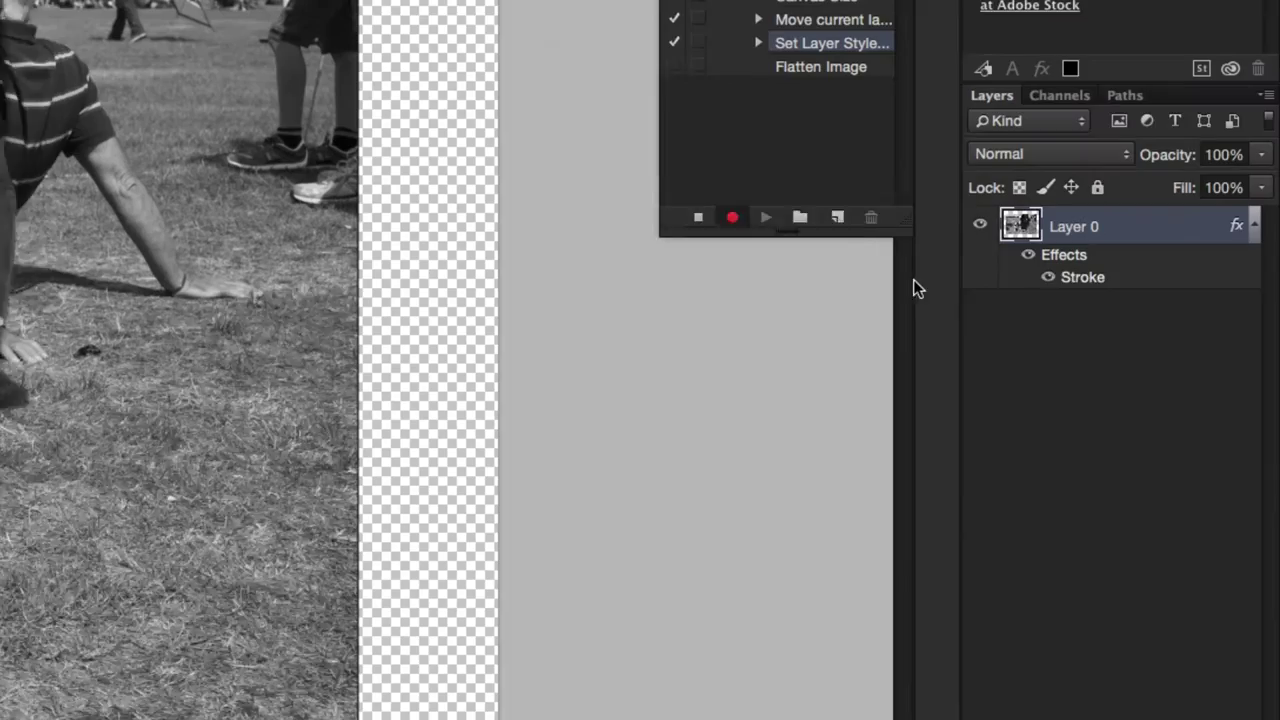
Step: Stop recording, re-enable Flatten Image, play 16x12 border, then switch off its stroke step
left_click(661, 287)
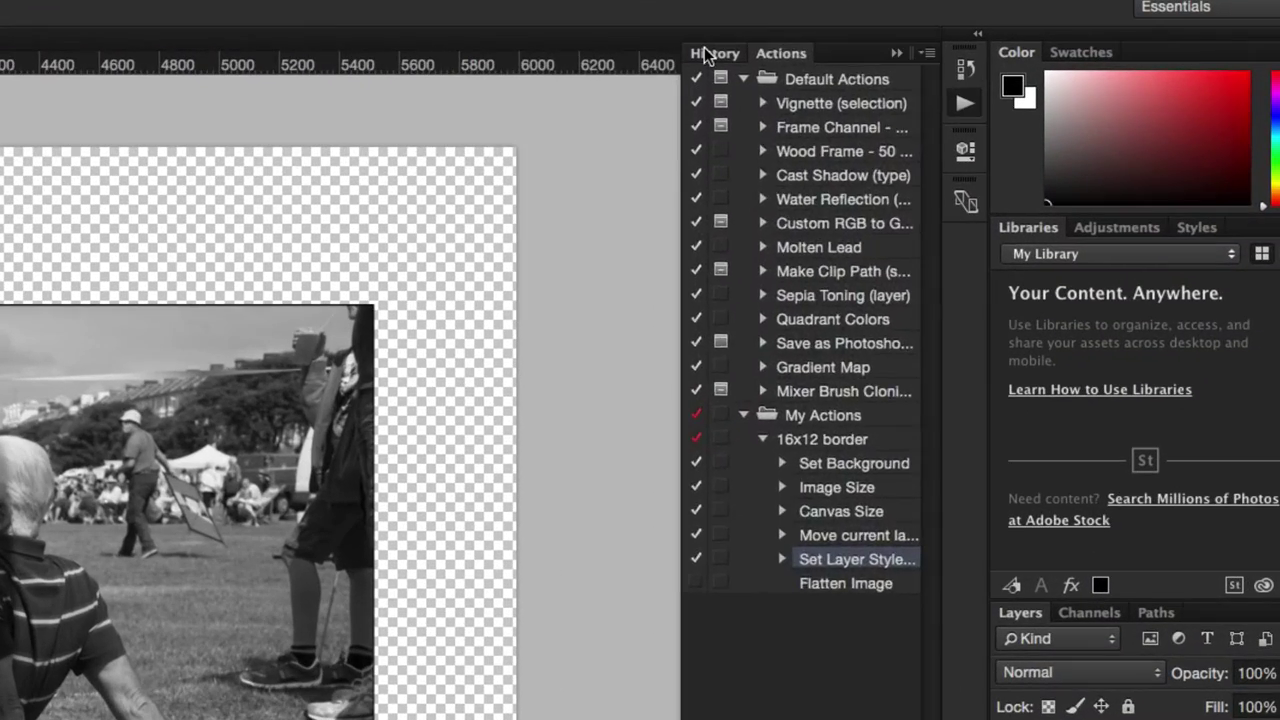
left_click(1029, 51)
left_click(775, 53)
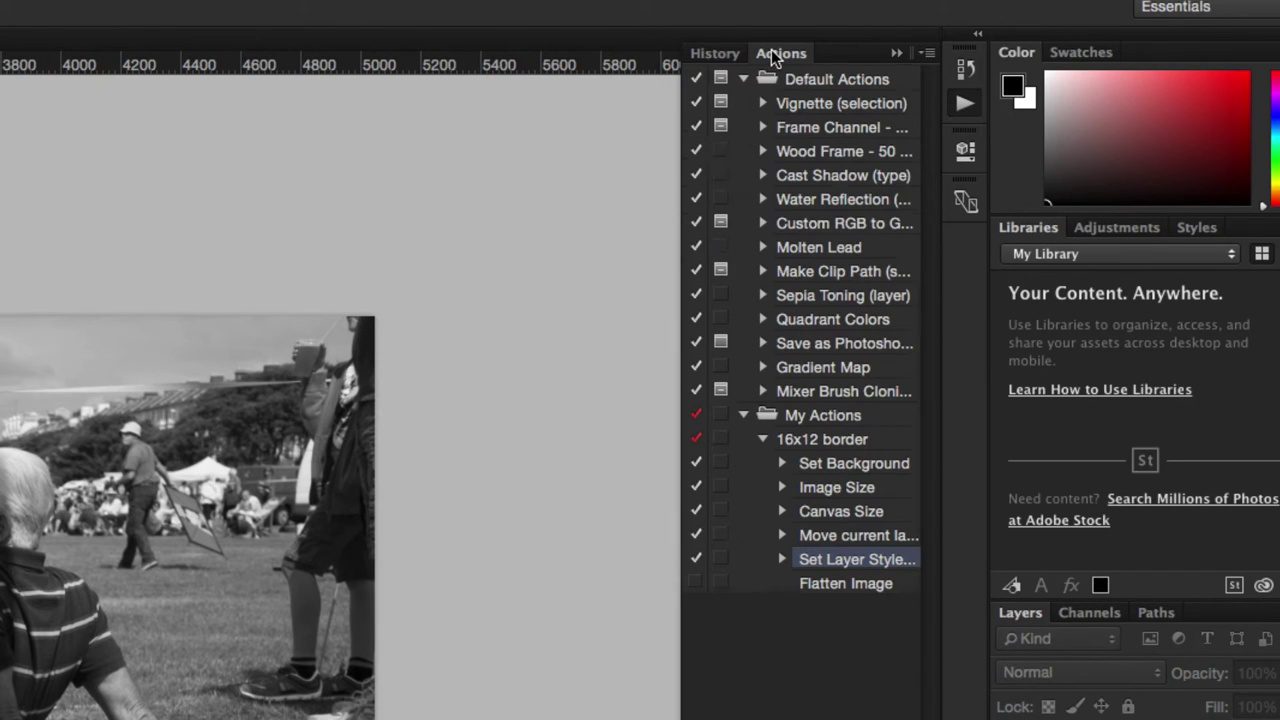
left_click(696, 584)
left_click(820, 442)
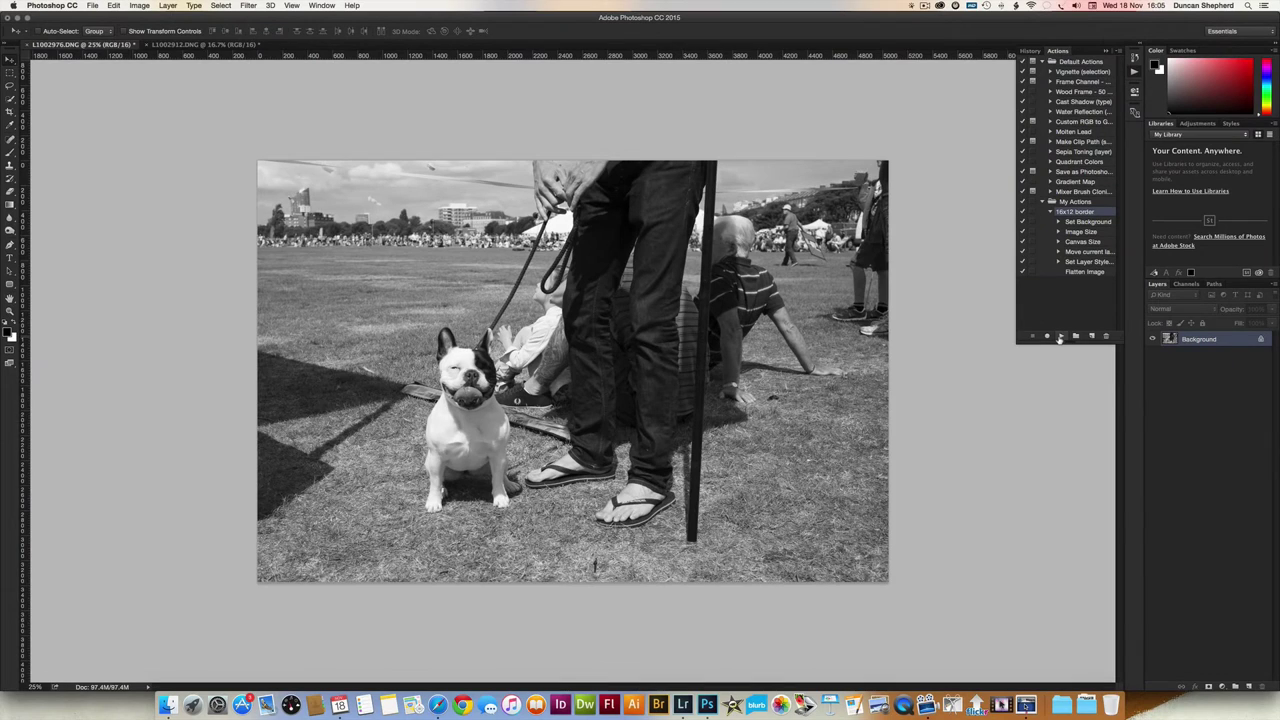
left_click(1059, 337)
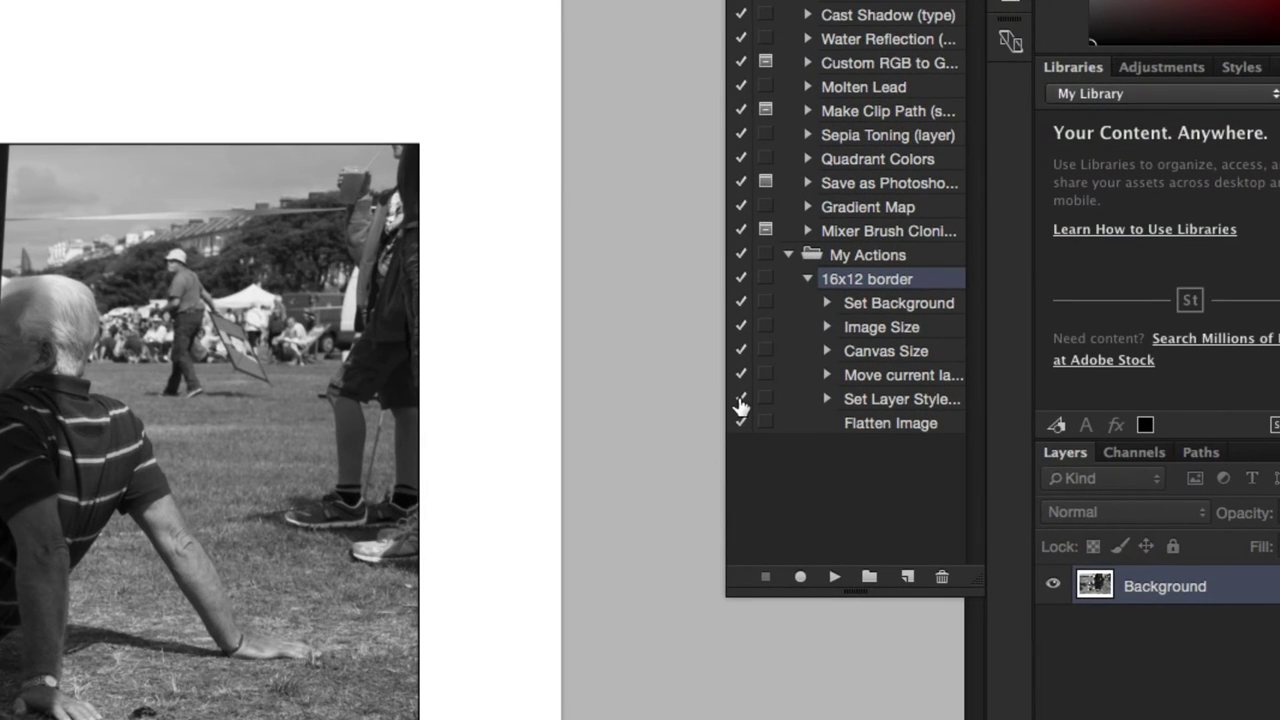
left_click(741, 400)
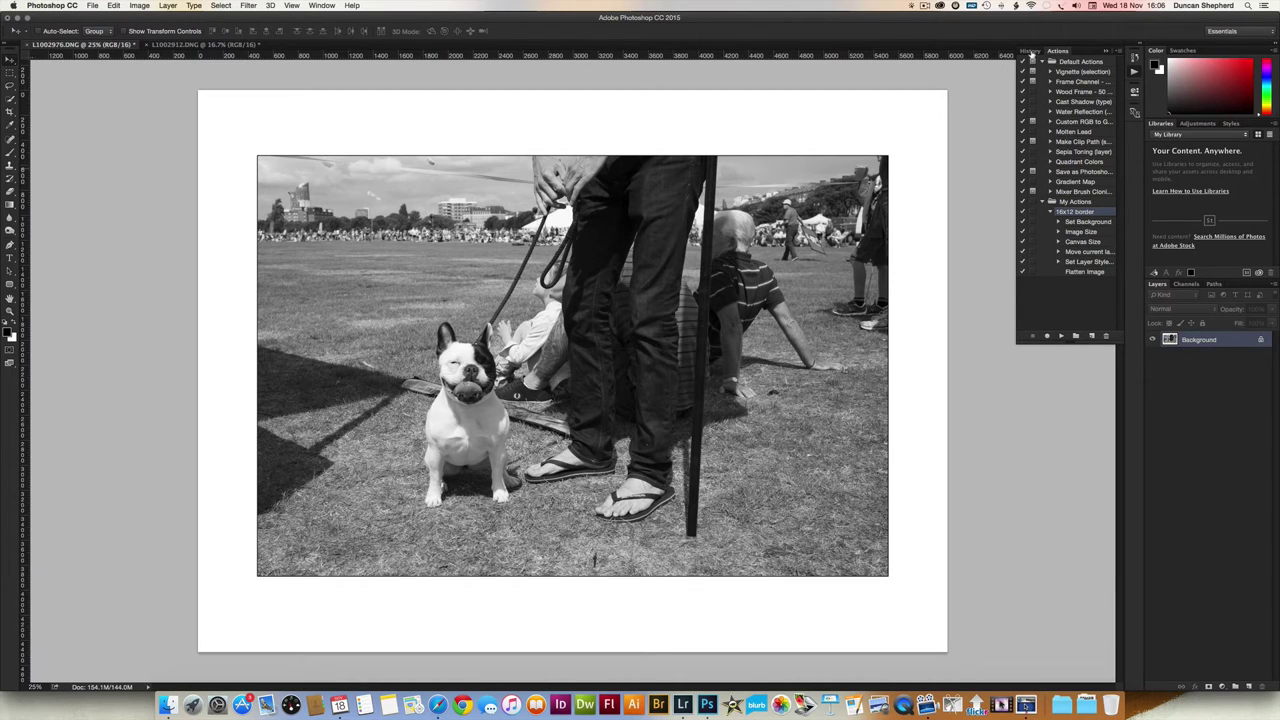
Step: Revert the bulldog photo to its original History snapshot
left_click(1030, 51)
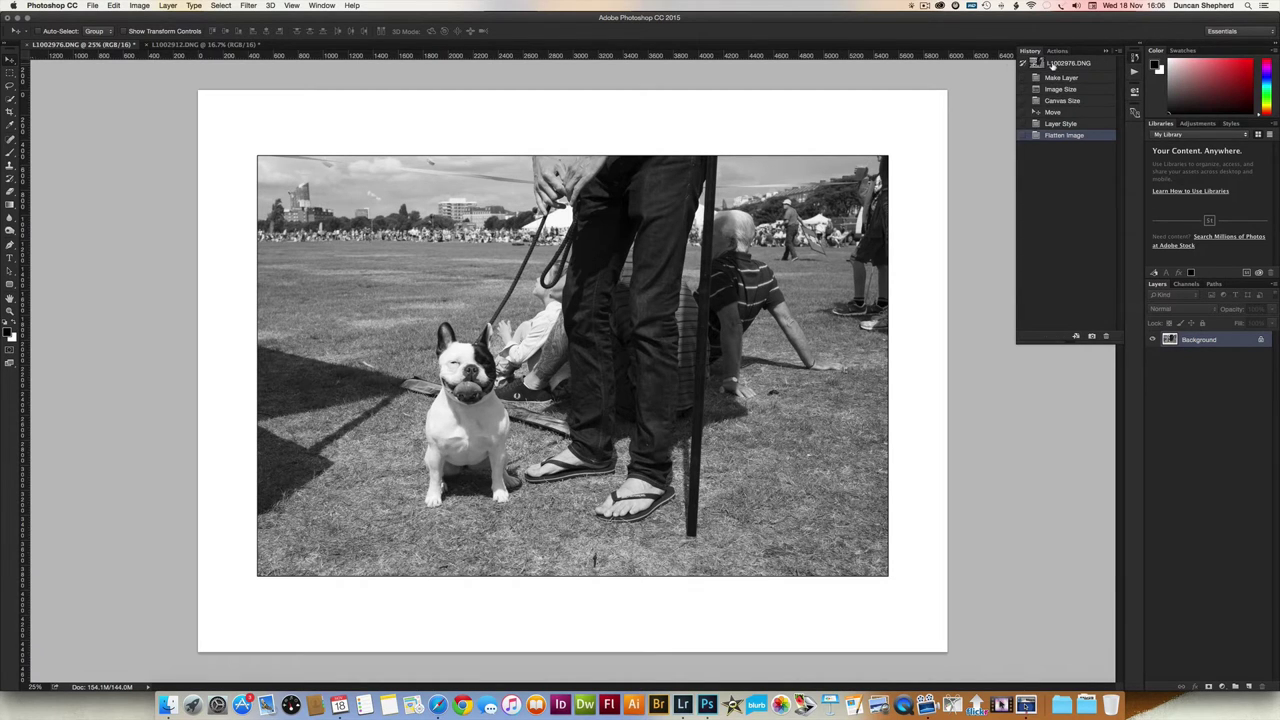
left_click(1050, 64)
left_click(1058, 51)
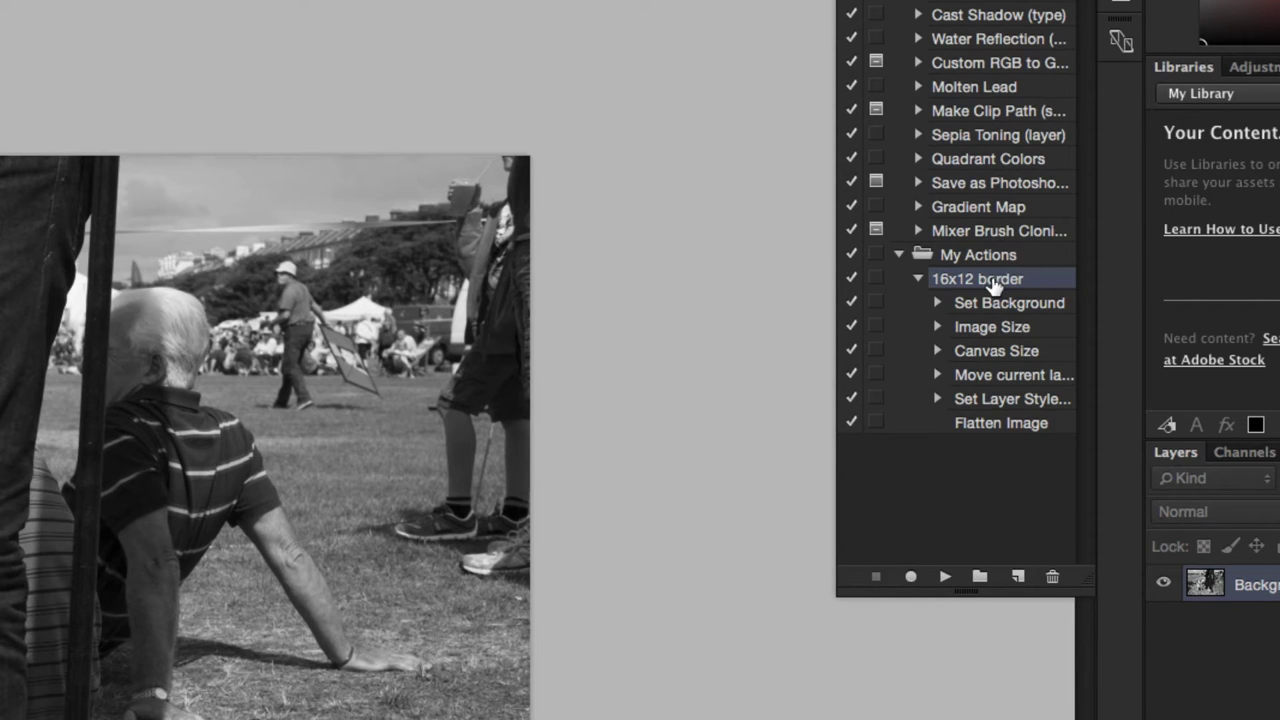
Step: Duplicate the 16x12 border action and rename the copy '10x8 border'
left_click_drag(995, 285, 1021, 572)
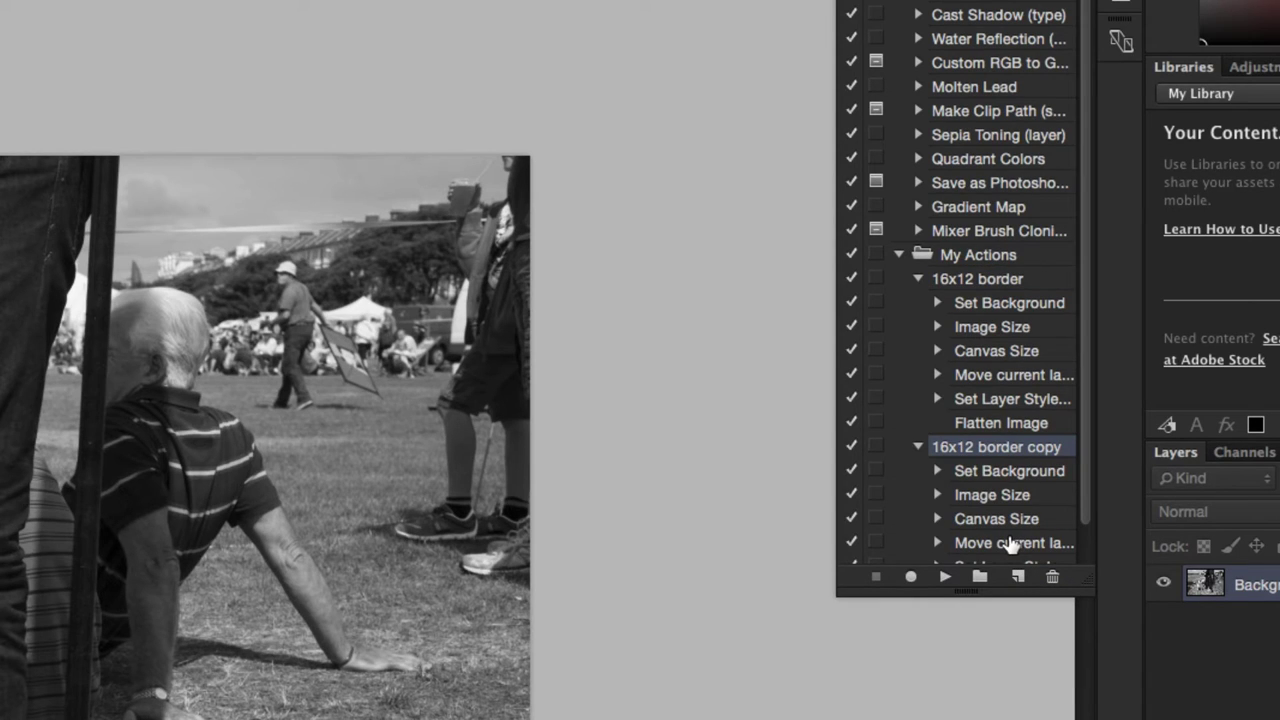
double_click(990, 450)
type("10x")
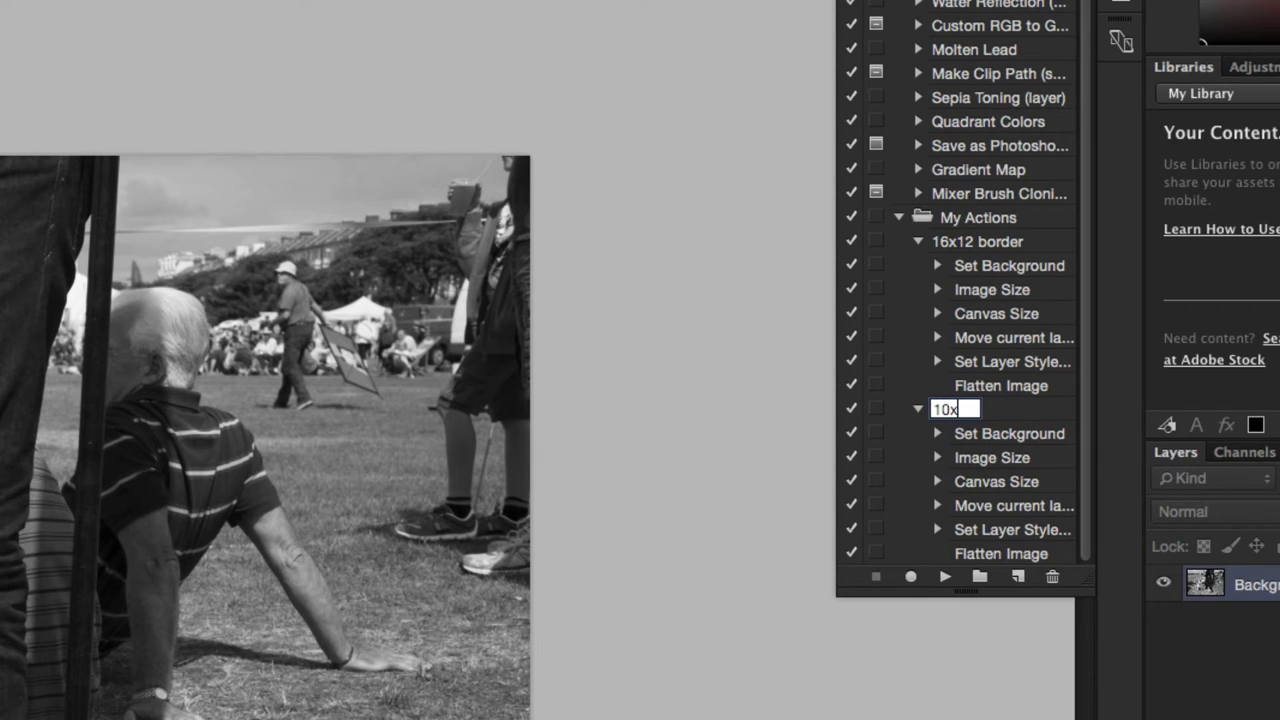
type("8 border")
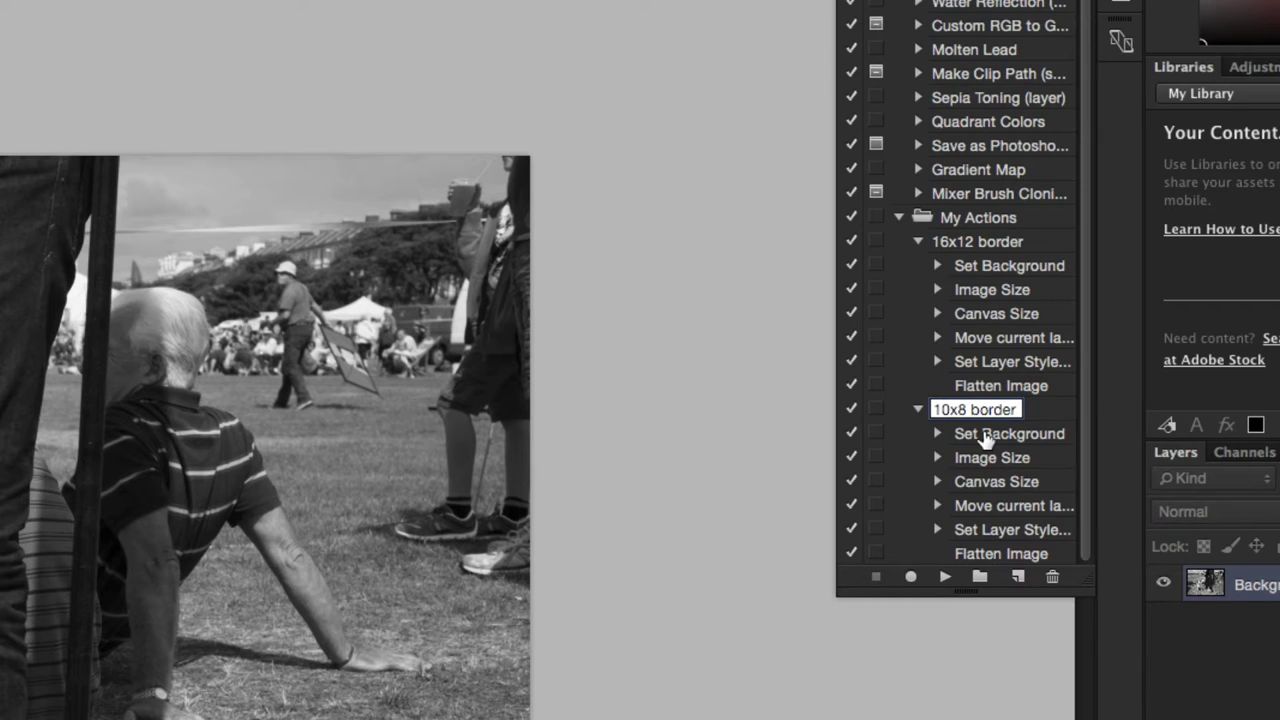
Step: Name the action '10x8 border' and set its recorded Image Size width to 7.5
left_click(985, 437)
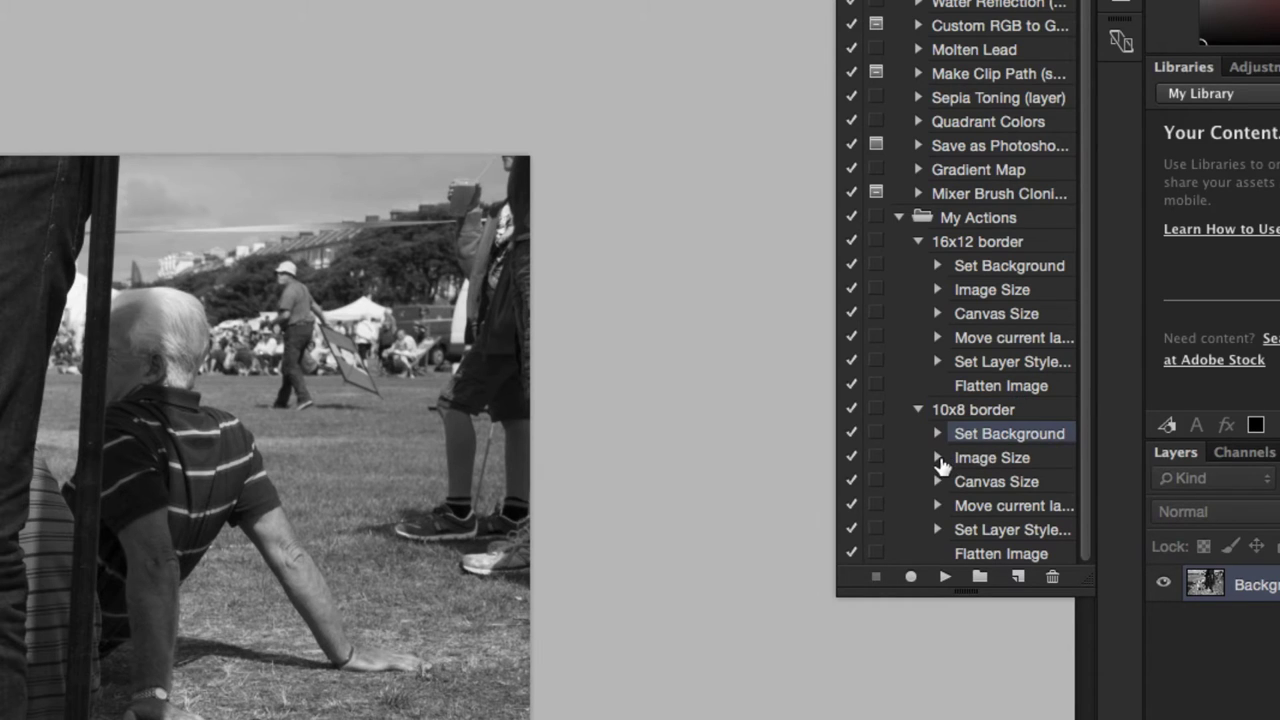
left_click(938, 458)
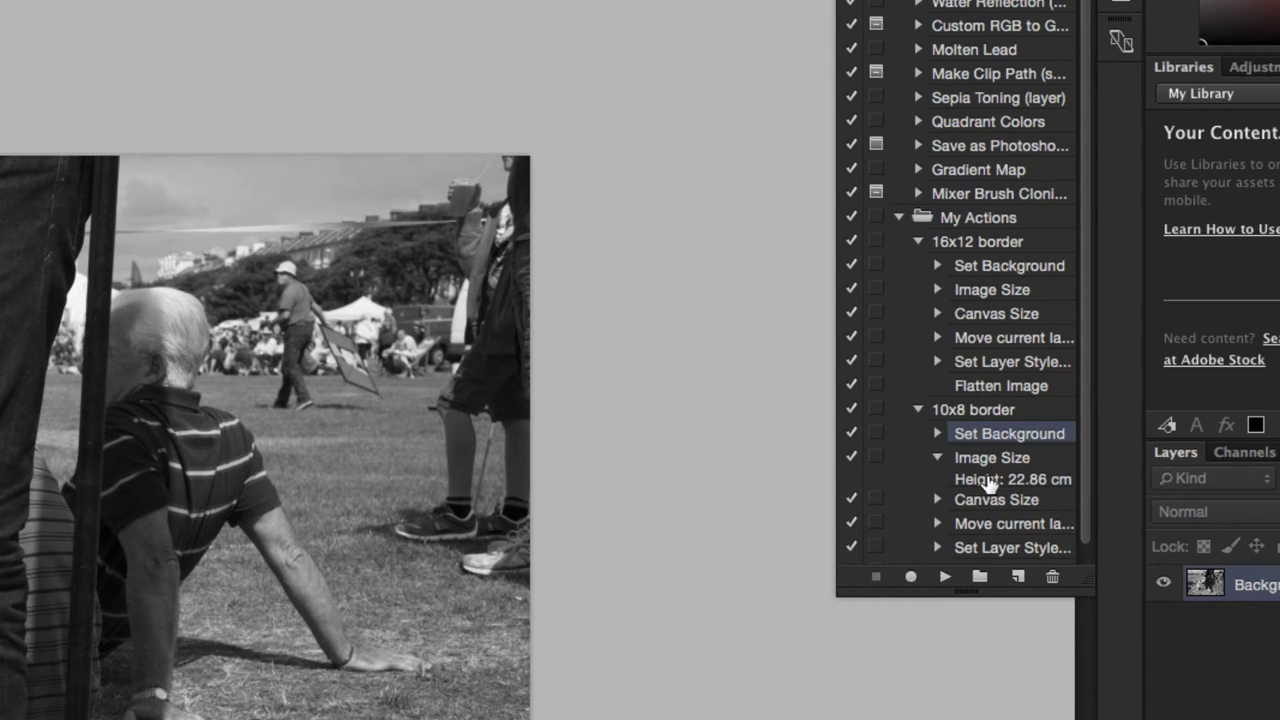
double_click(988, 481)
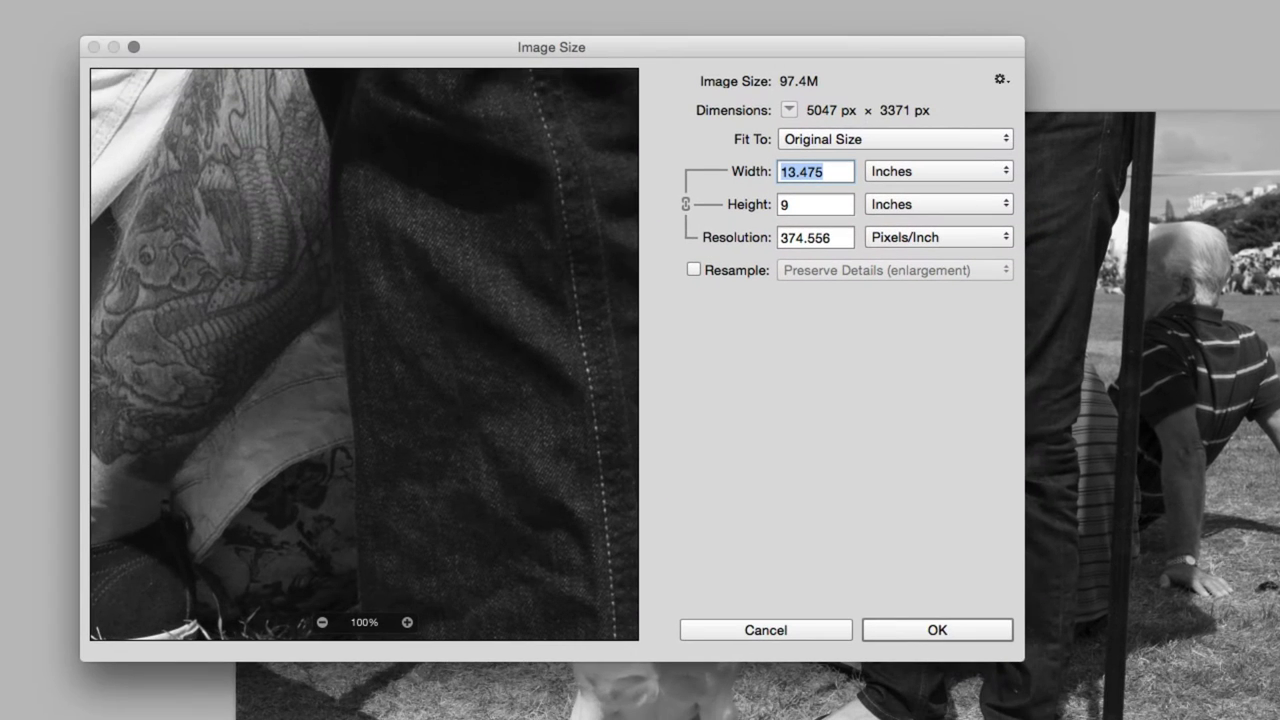
type("7")
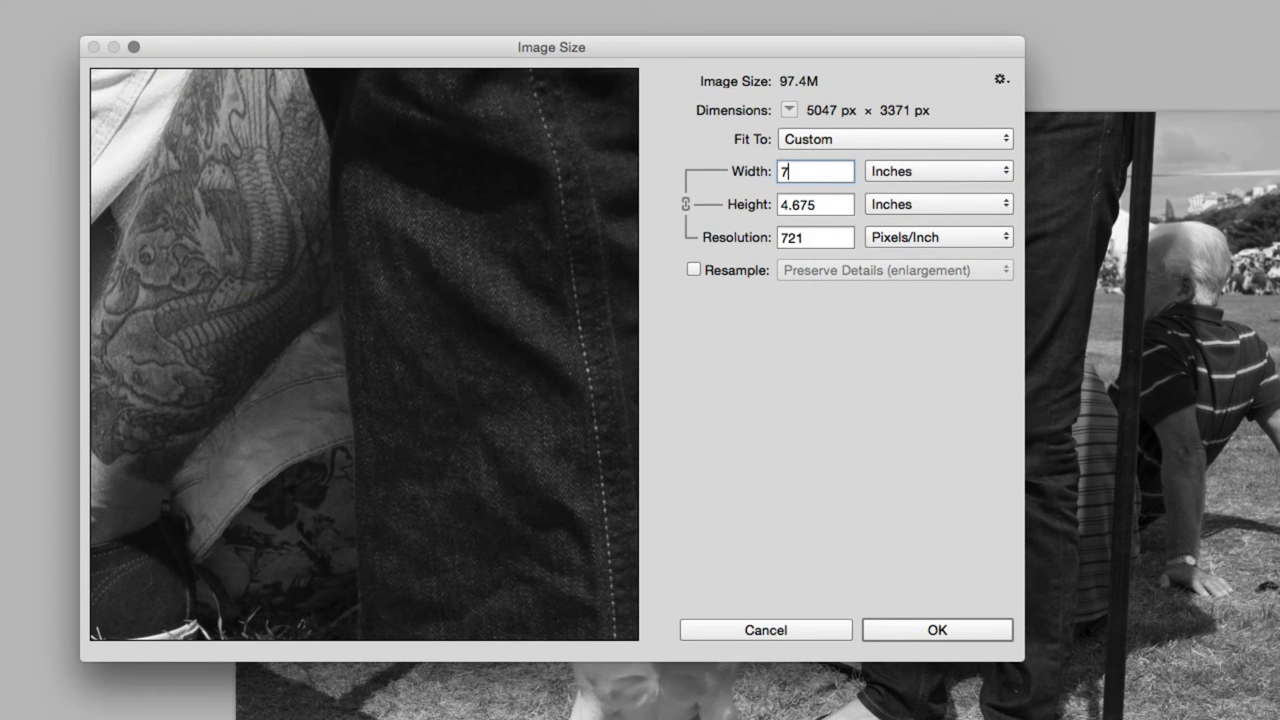
type(".5")
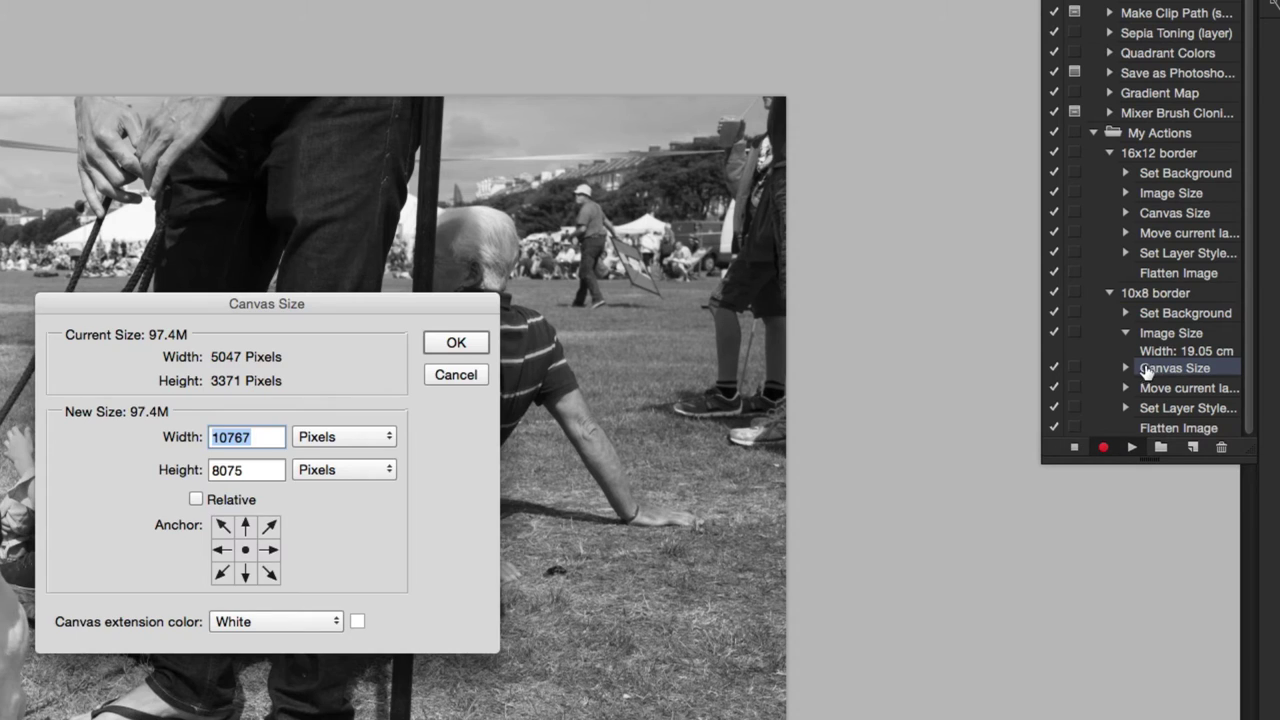
Step: Set the canvas size to 10 × 8 inches with a white extension
left_click(346, 437)
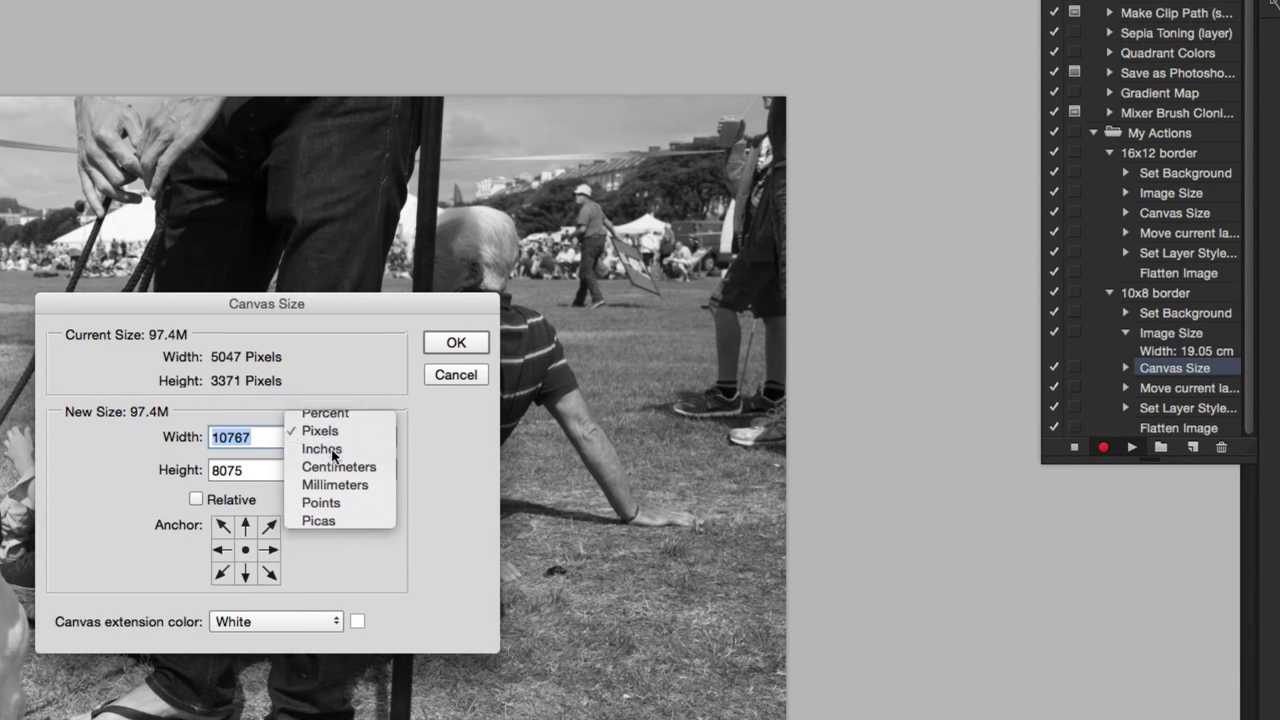
left_click(331, 448)
type("10")
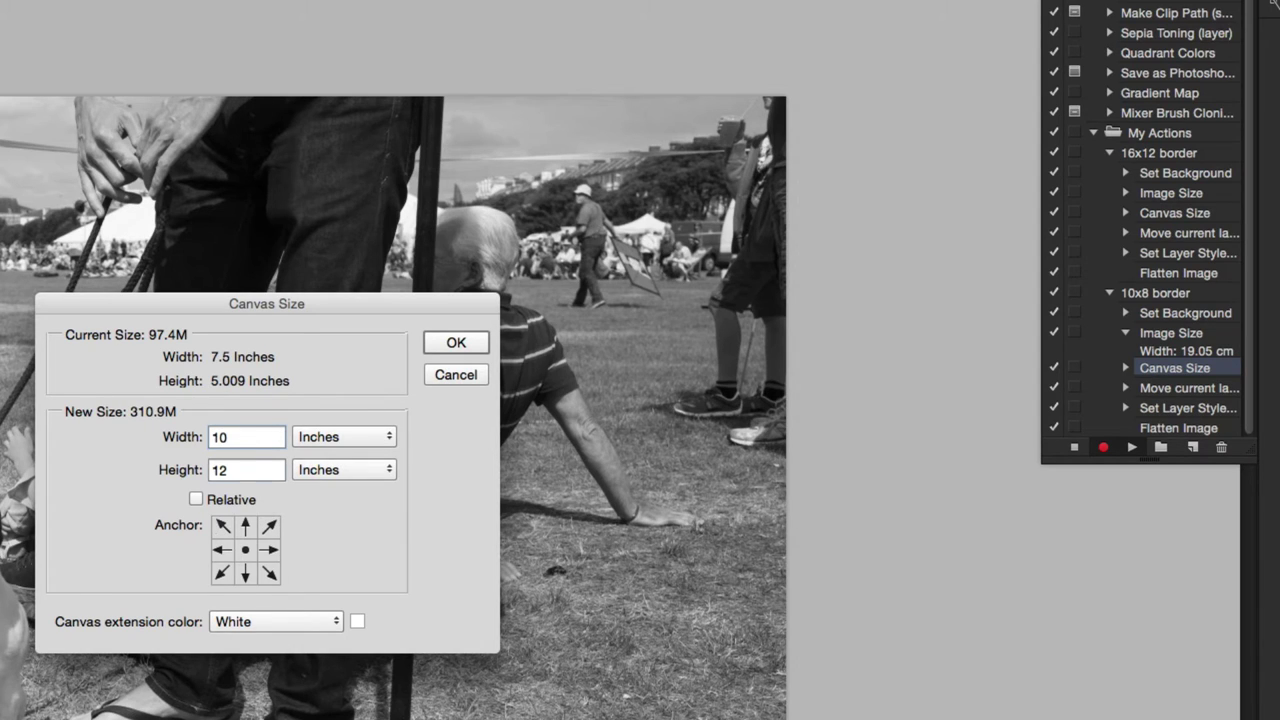
key("Tab")
type("8")
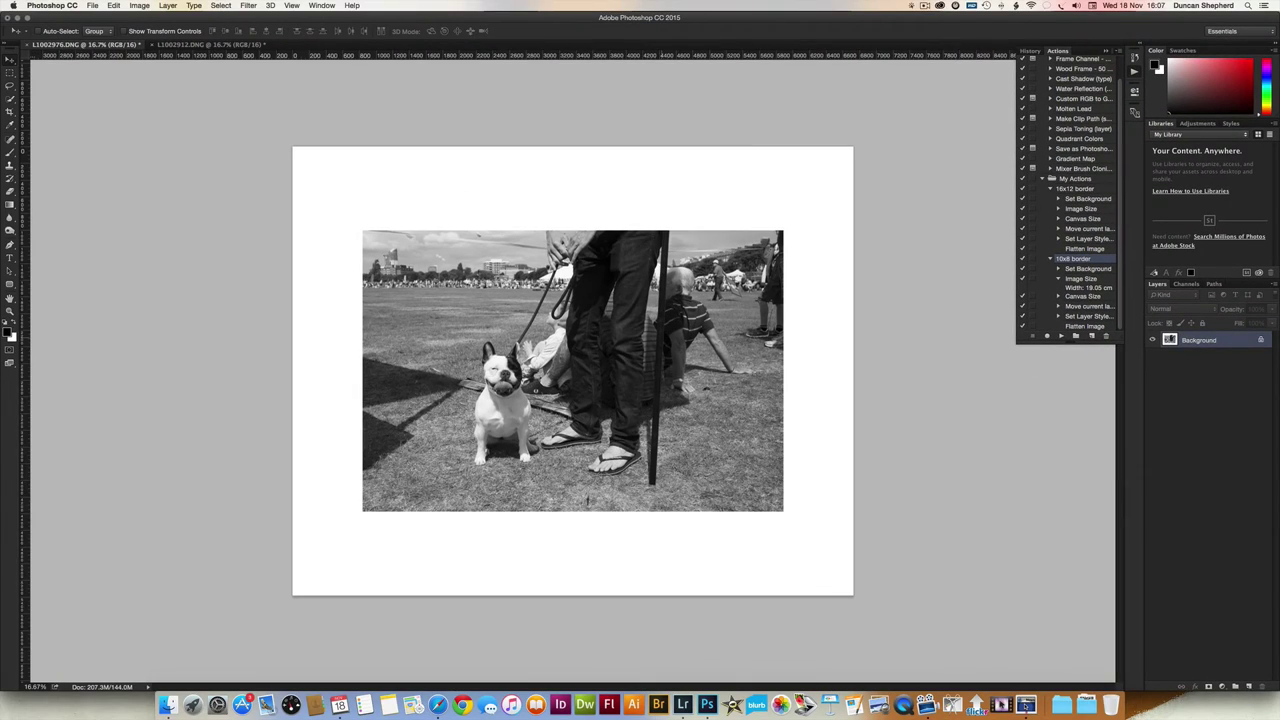
Step: Revert the L1002912 dog photo to its opening snapshot and play the 10x8 border action
left_click(192, 47)
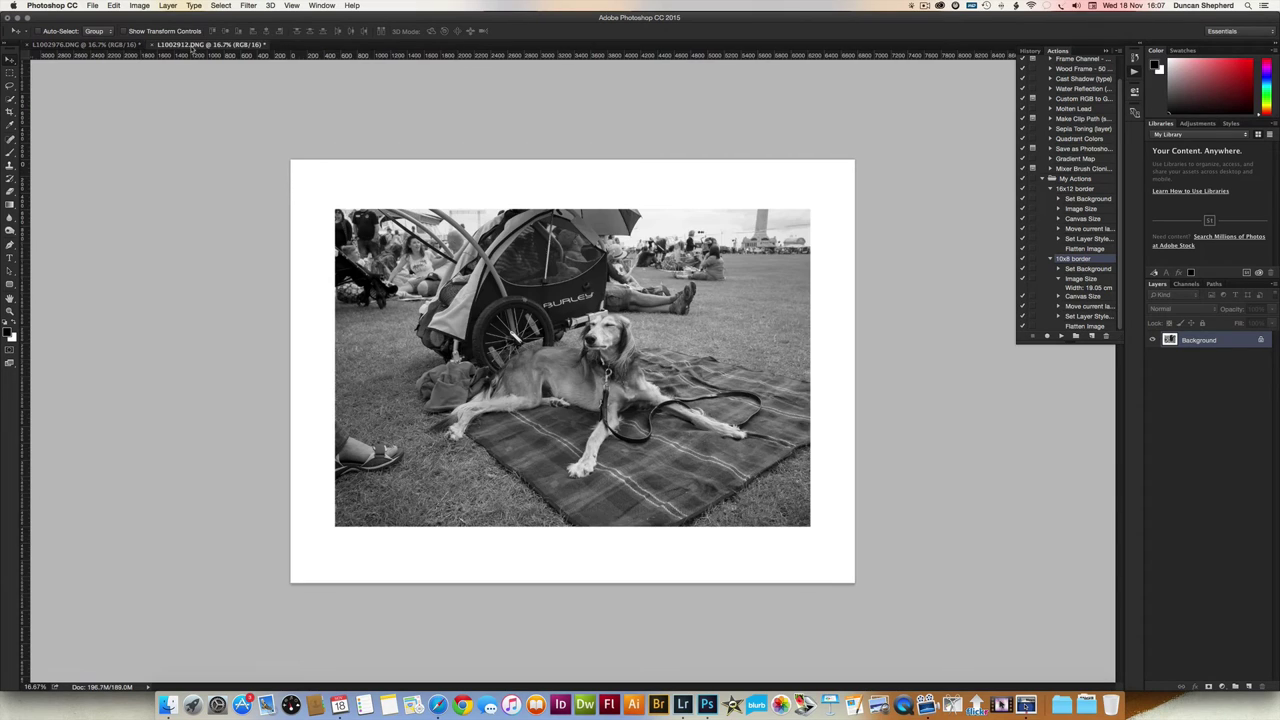
left_click(1030, 50)
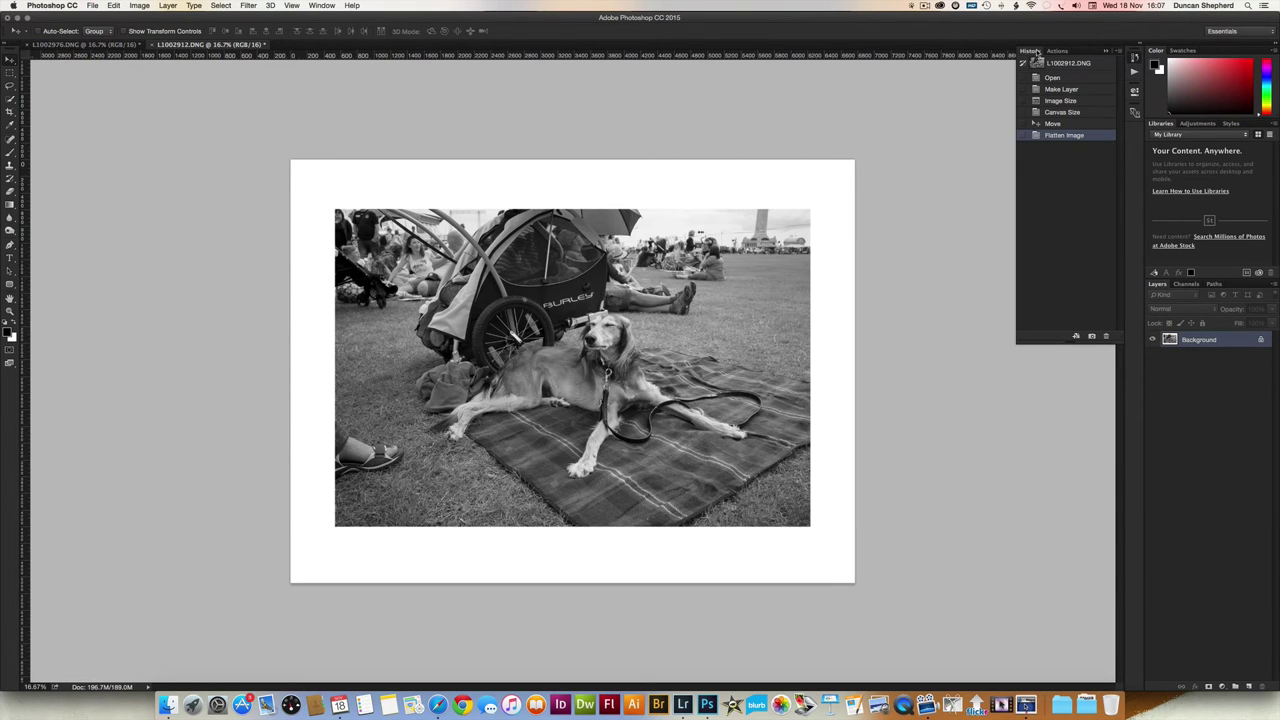
left_click(1065, 63)
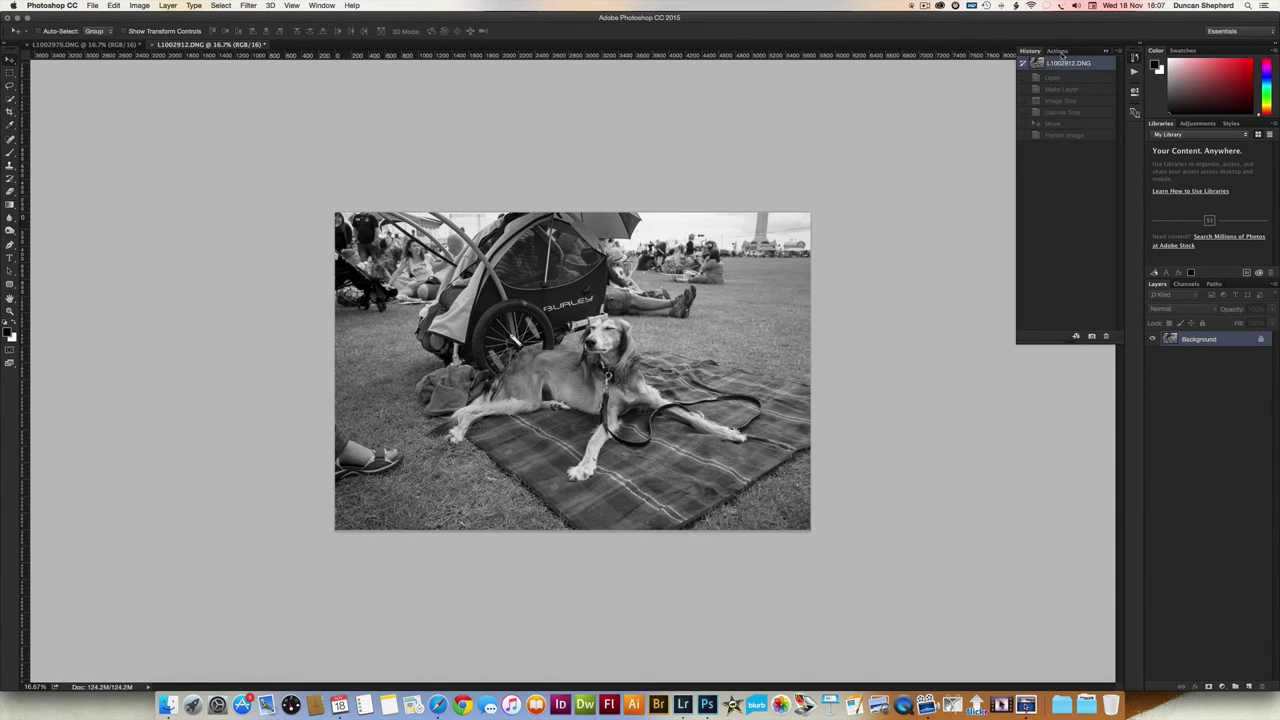
left_click(1058, 50)
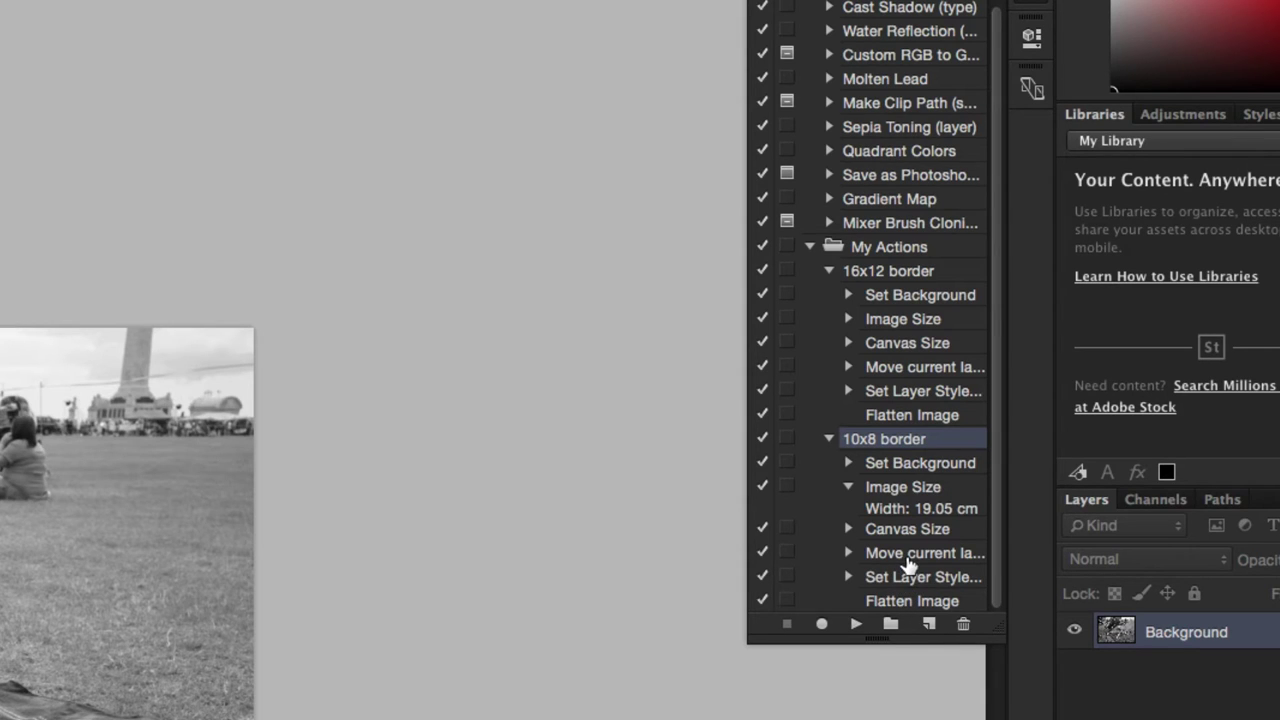
left_click(858, 627)
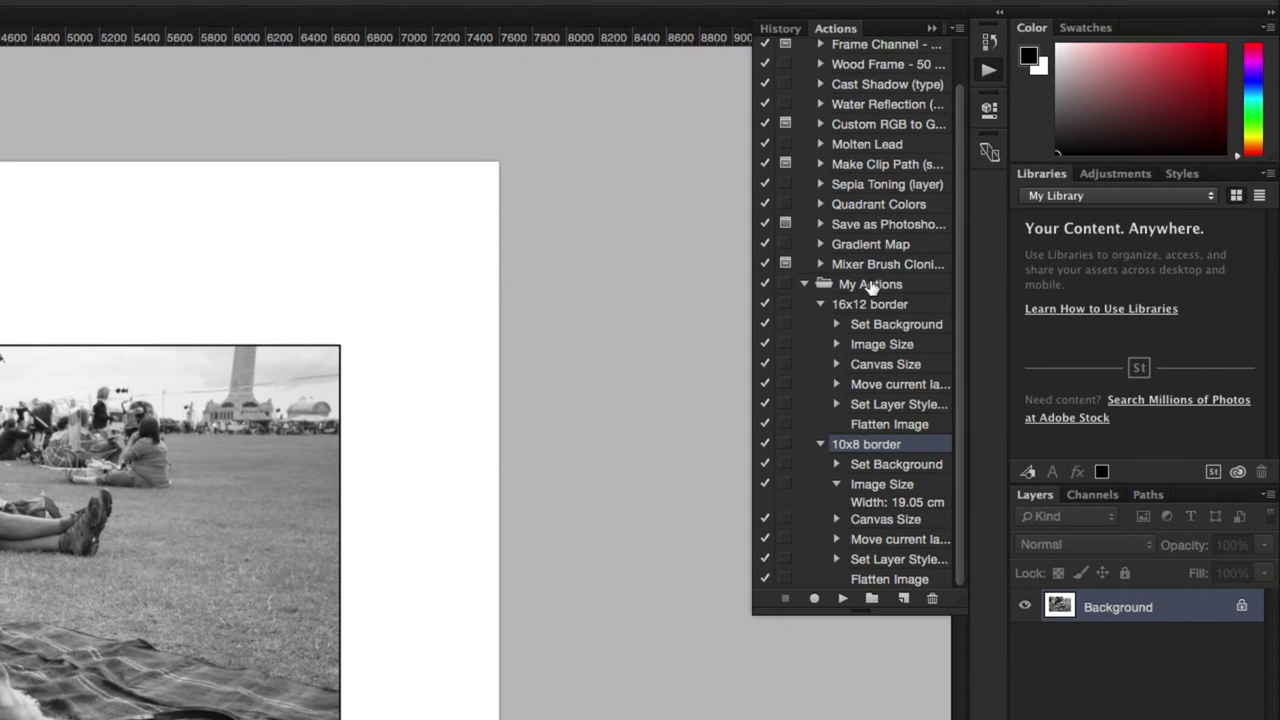
Step: Save the My Actions set as 'Duncans Borders' in the Desktop folder
left_click(871, 286)
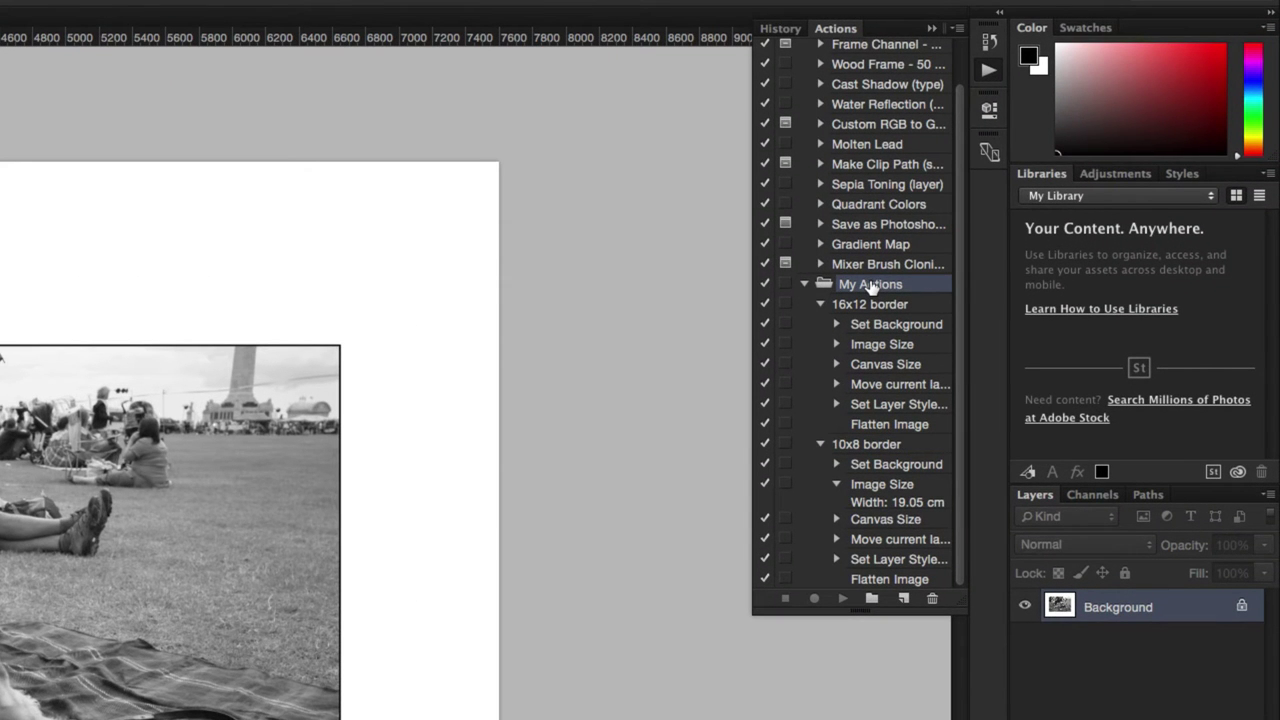
left_click(957, 28)
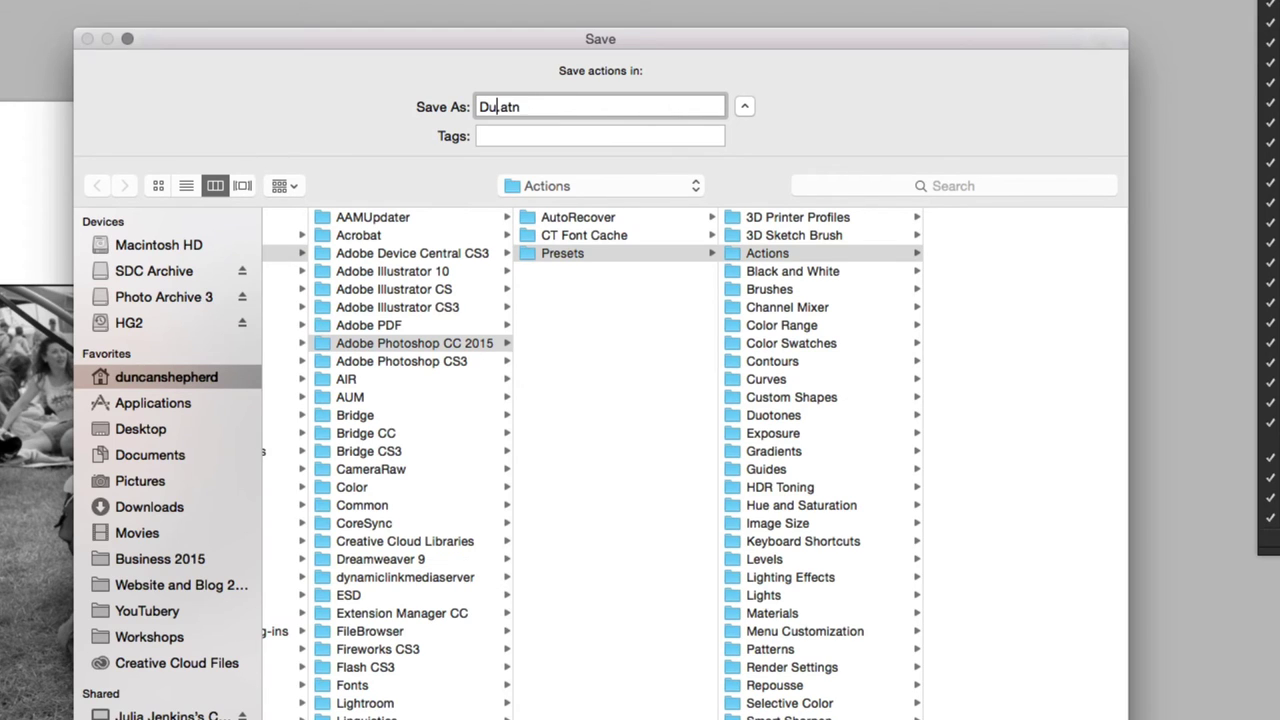
type("ncans Borders")
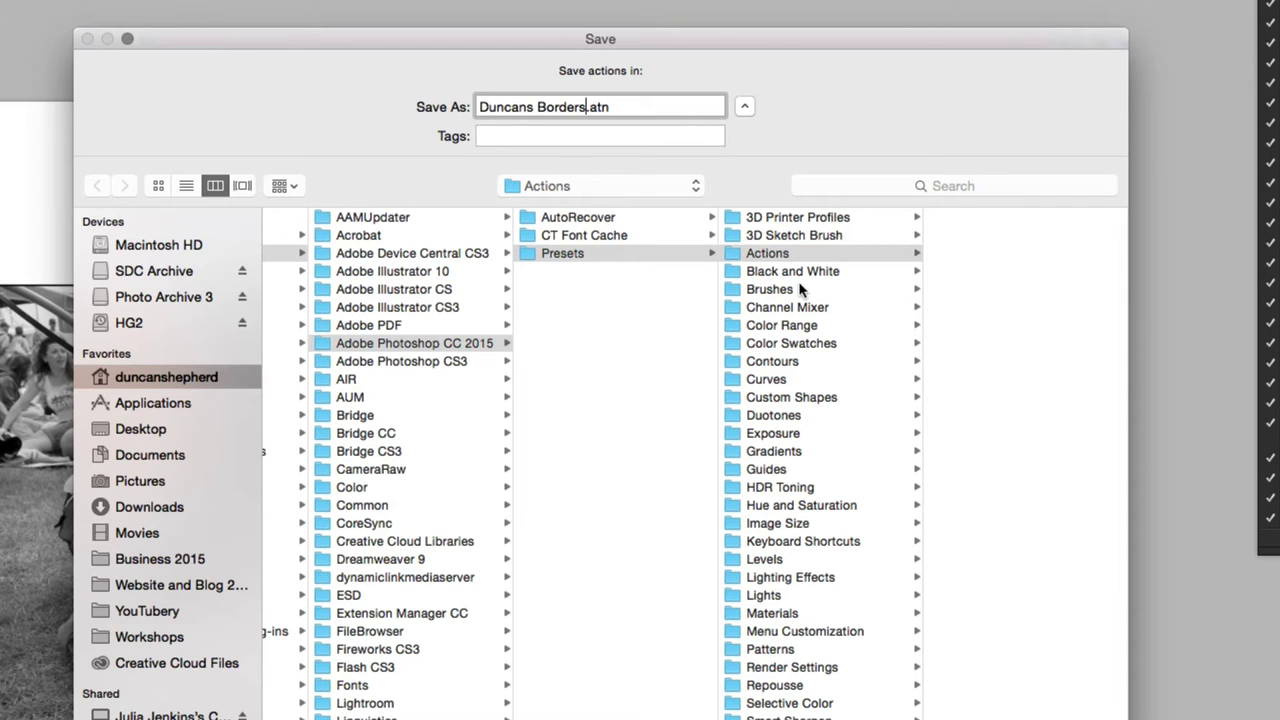
left_click(118, 430)
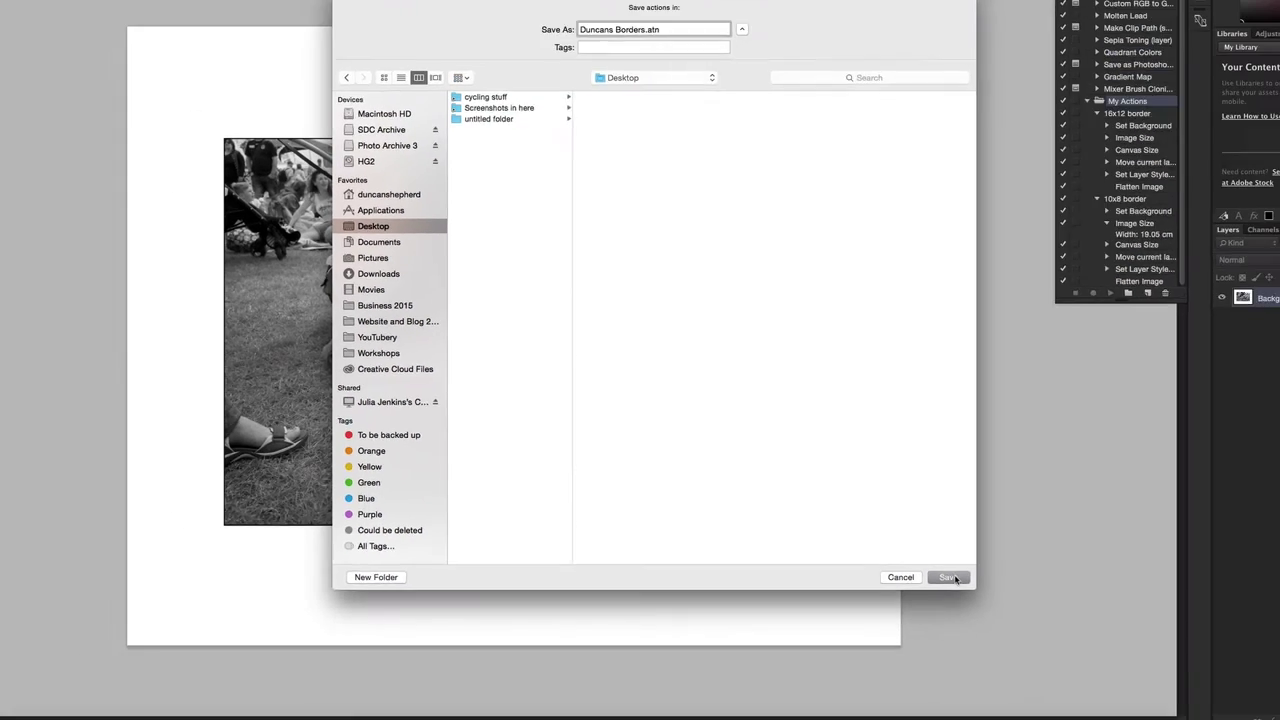
left_click(1025, 609)
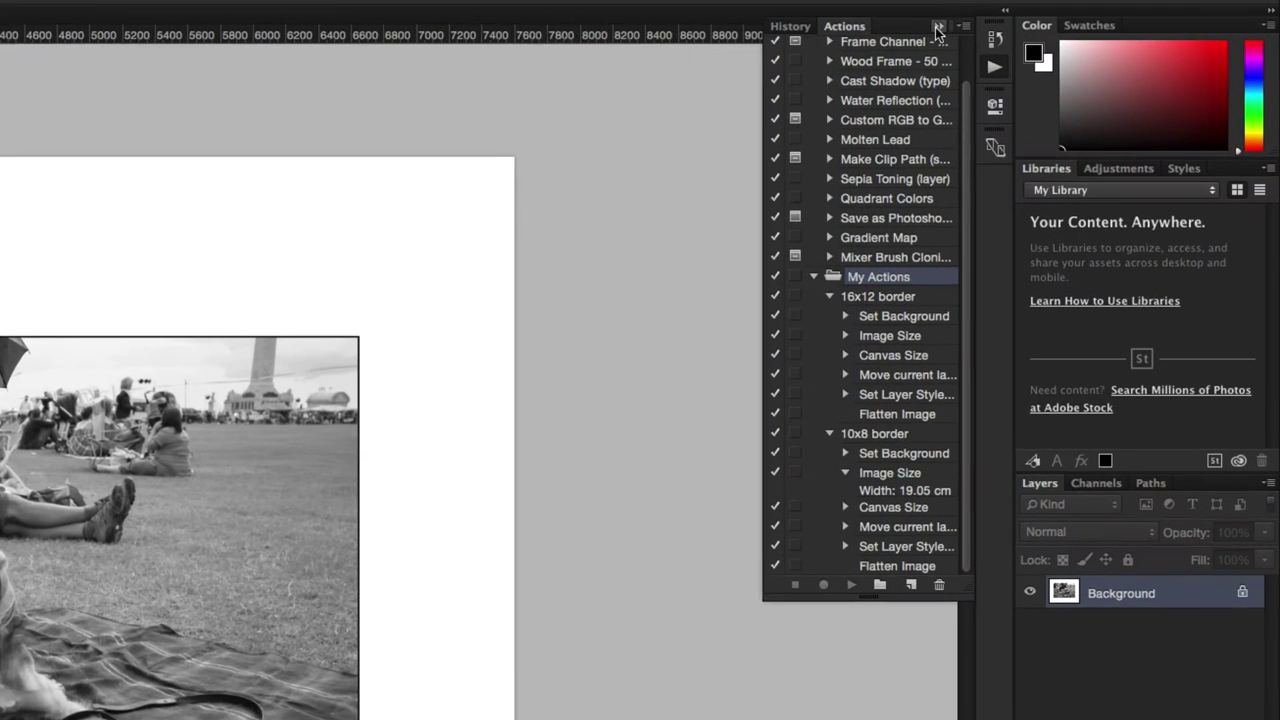
Step: Load Duncans Borders.atn from the Desktop with the Actions panel's Load Actions
left_click(956, 27)
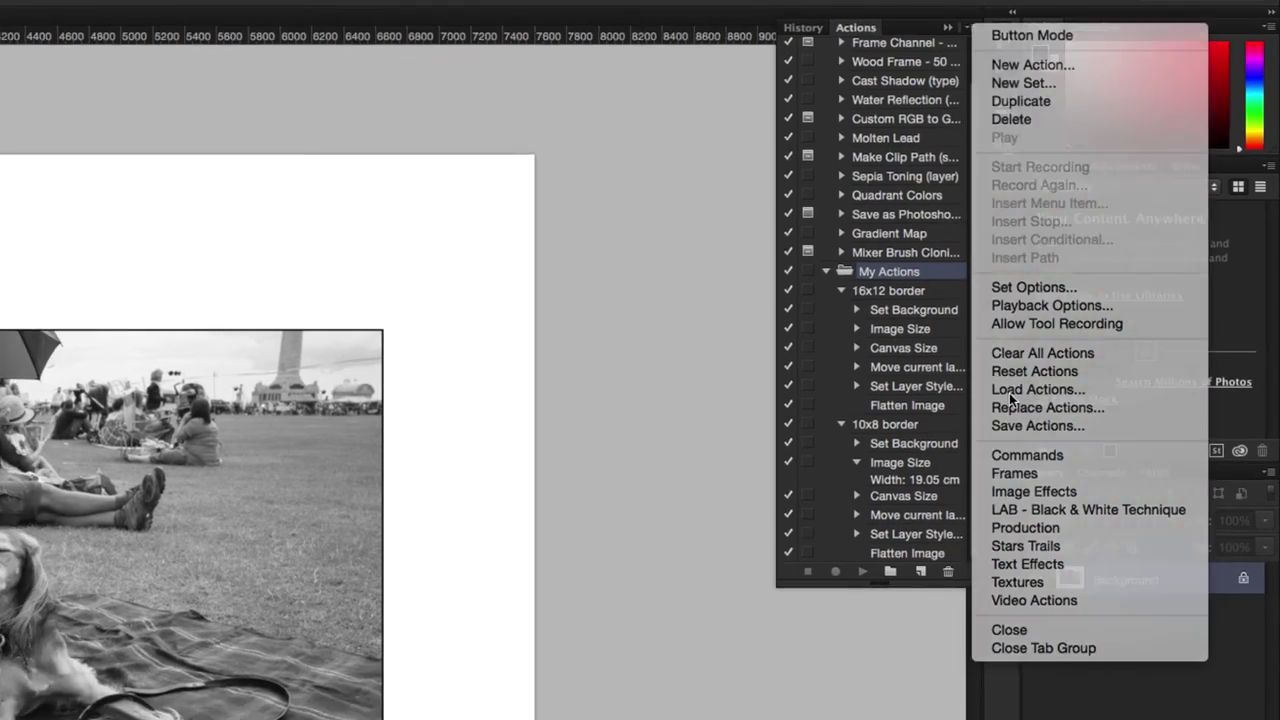
left_click(1000, 405)
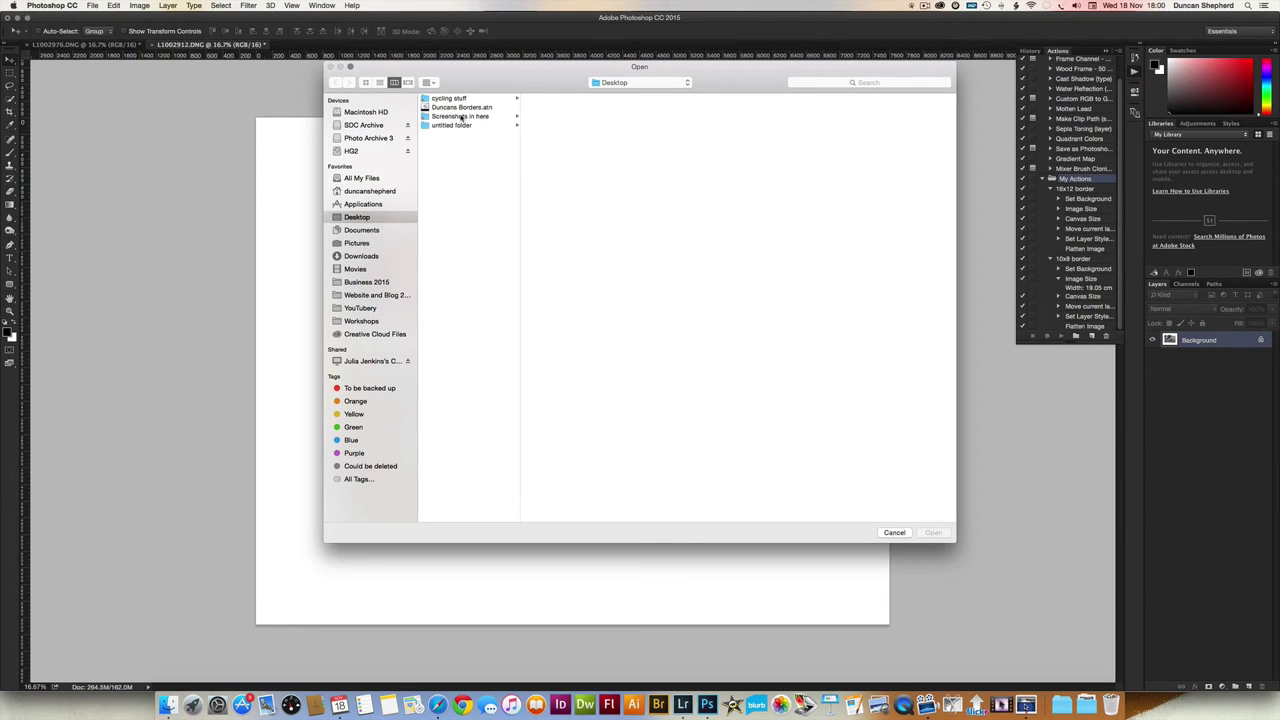
left_click(460, 107)
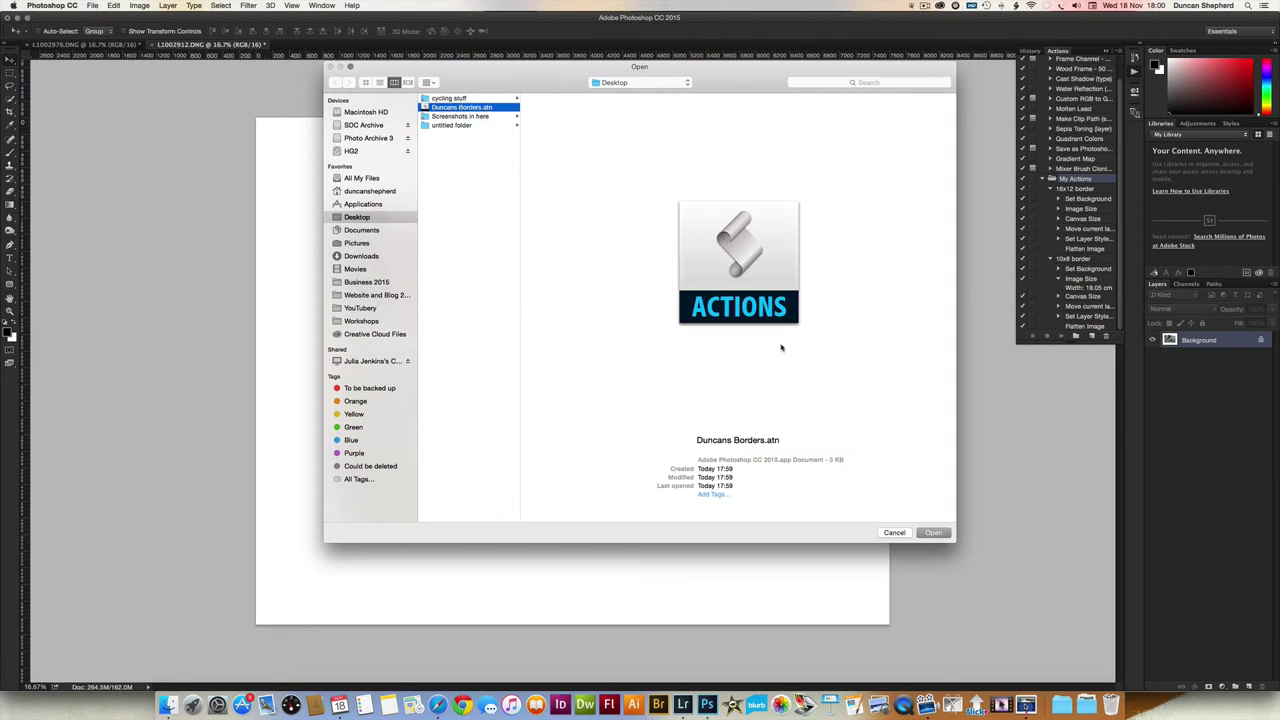
left_click(934, 533)
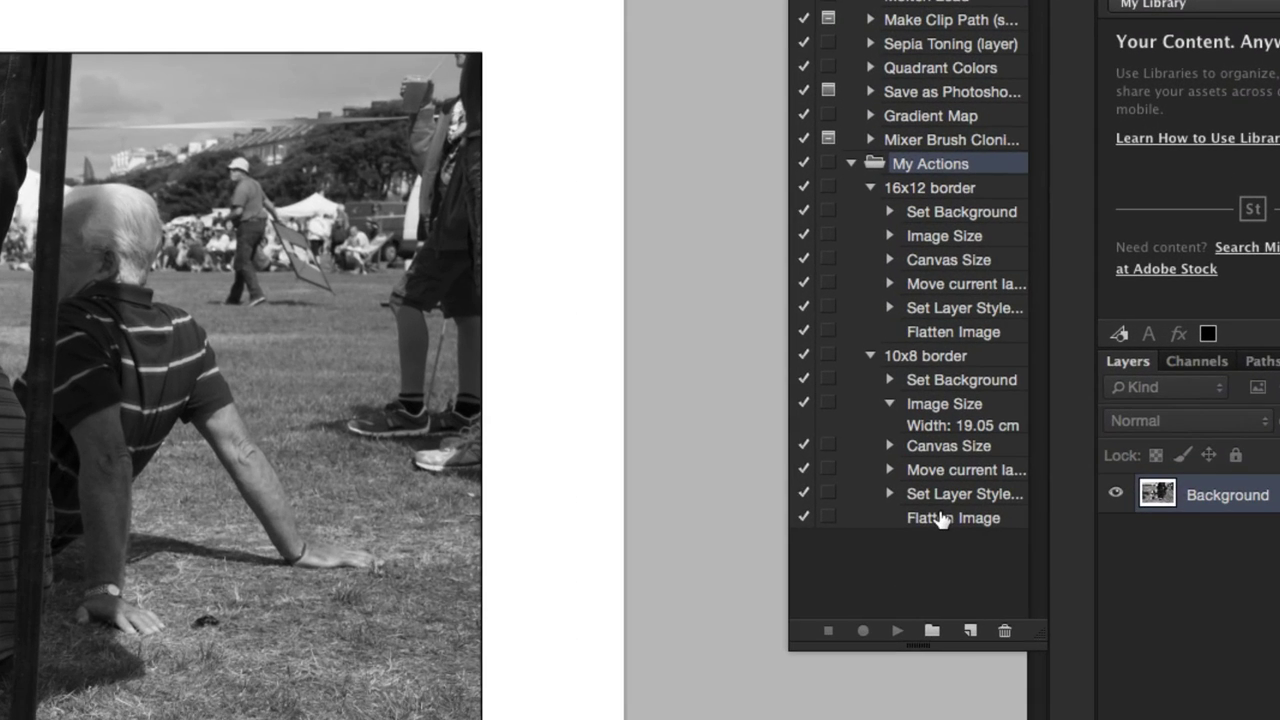
Step: After Flatten Image in 10x8 border, record a Save As to a quality 12 JPEG on the Desktop
left_click(1079, 349)
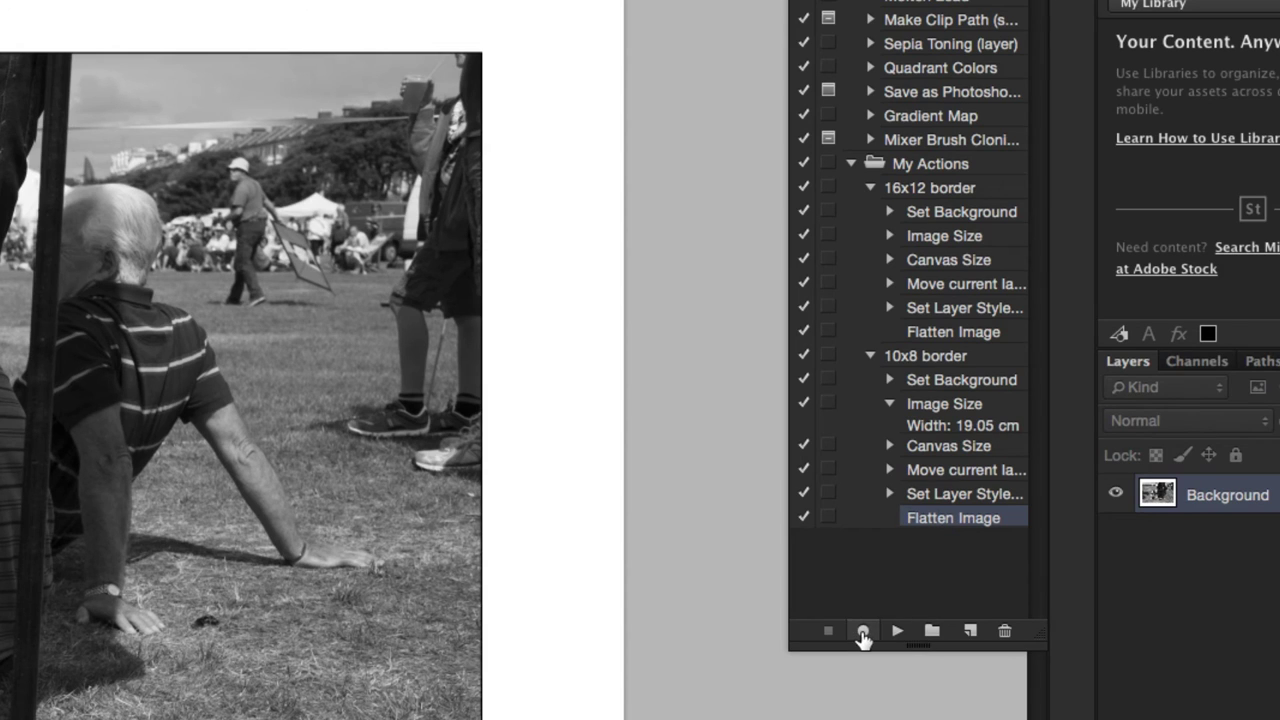
left_click(863, 632)
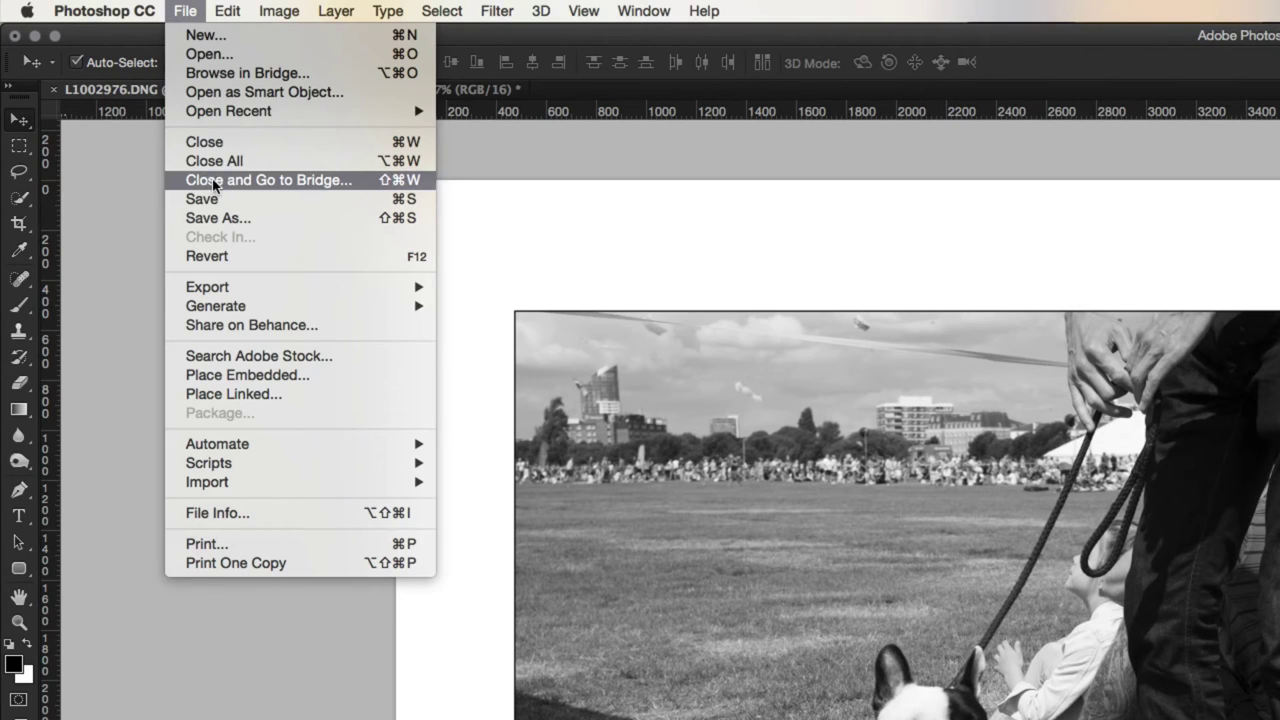
left_click(214, 218)
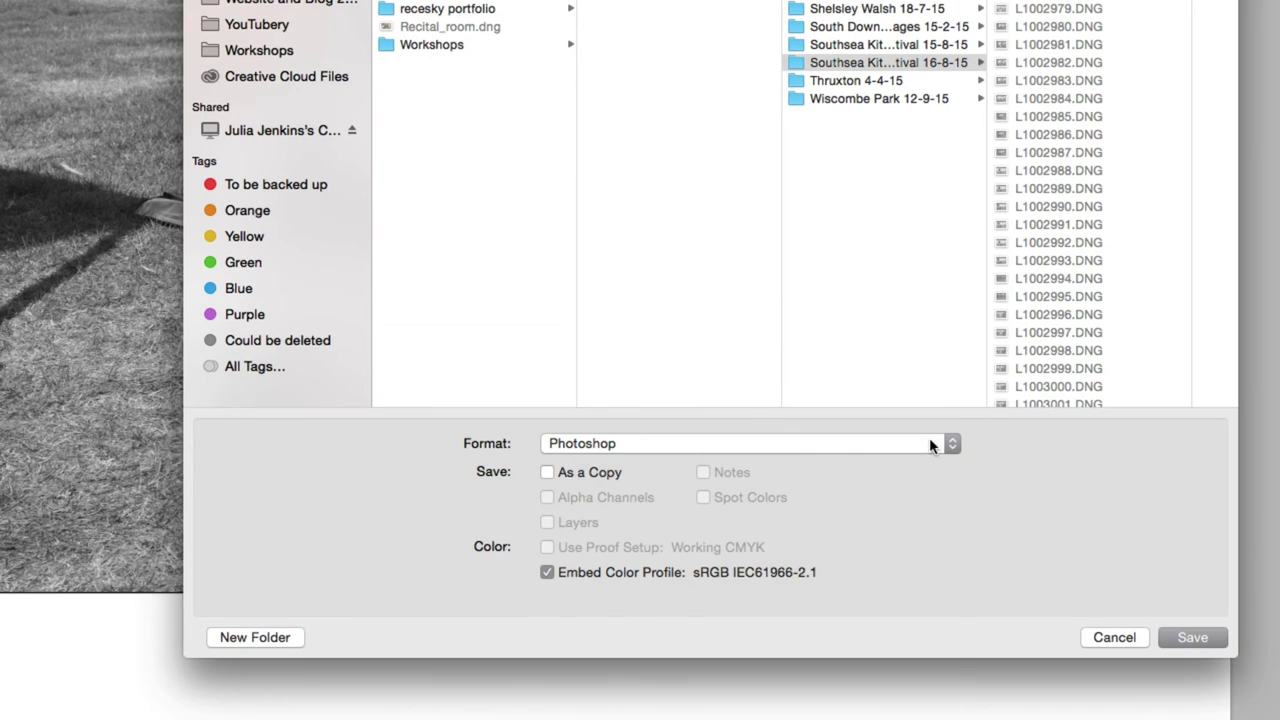
left_click(930, 444)
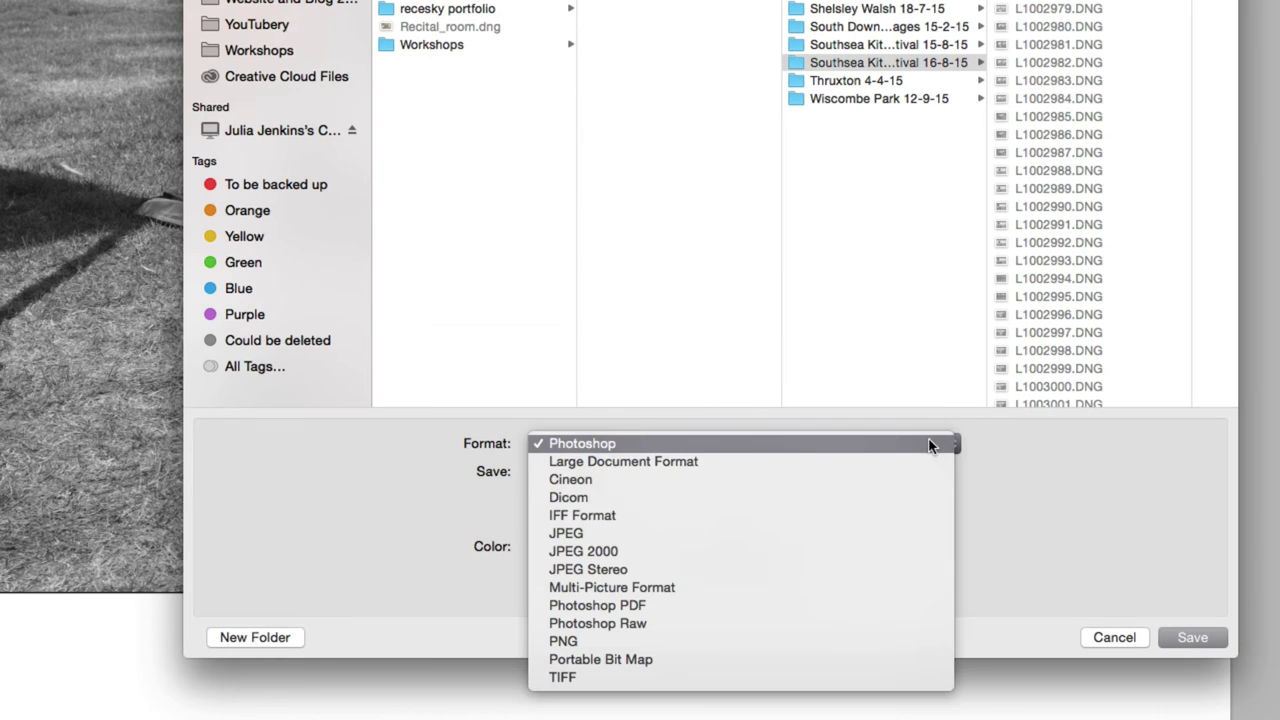
left_click(920, 537)
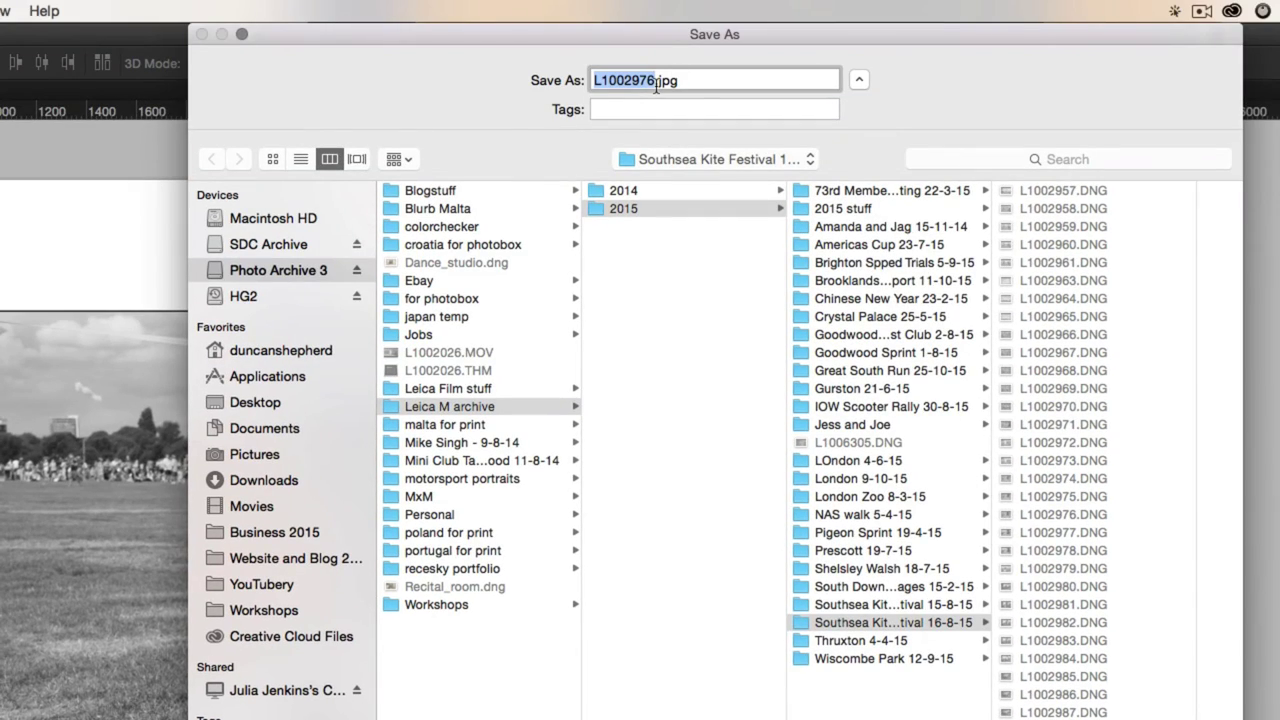
left_click(265, 404)
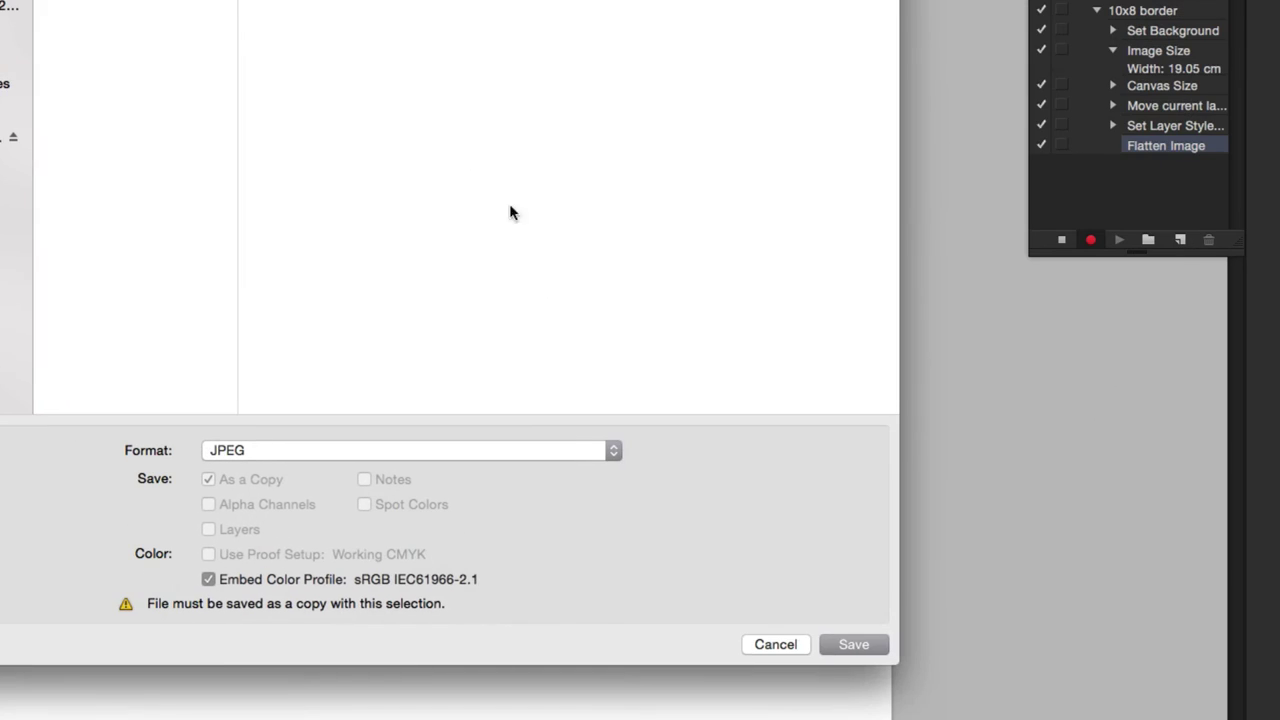
left_click(851, 644)
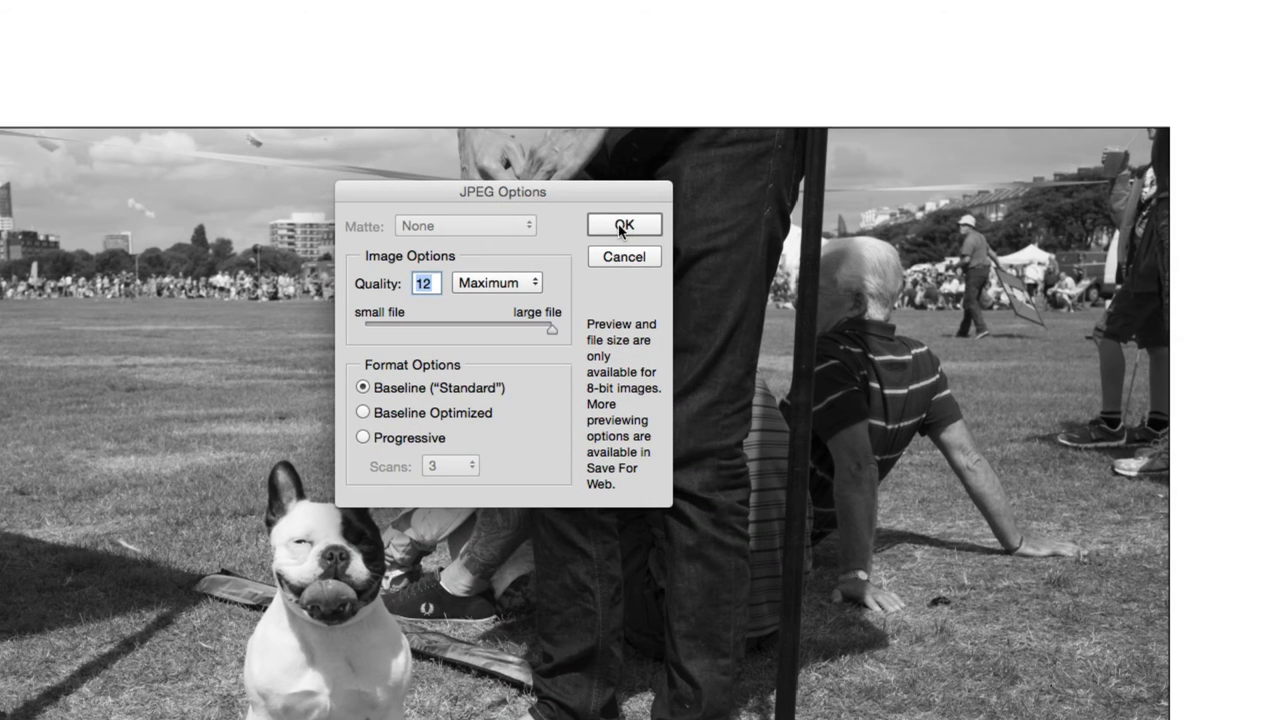
left_click(621, 228)
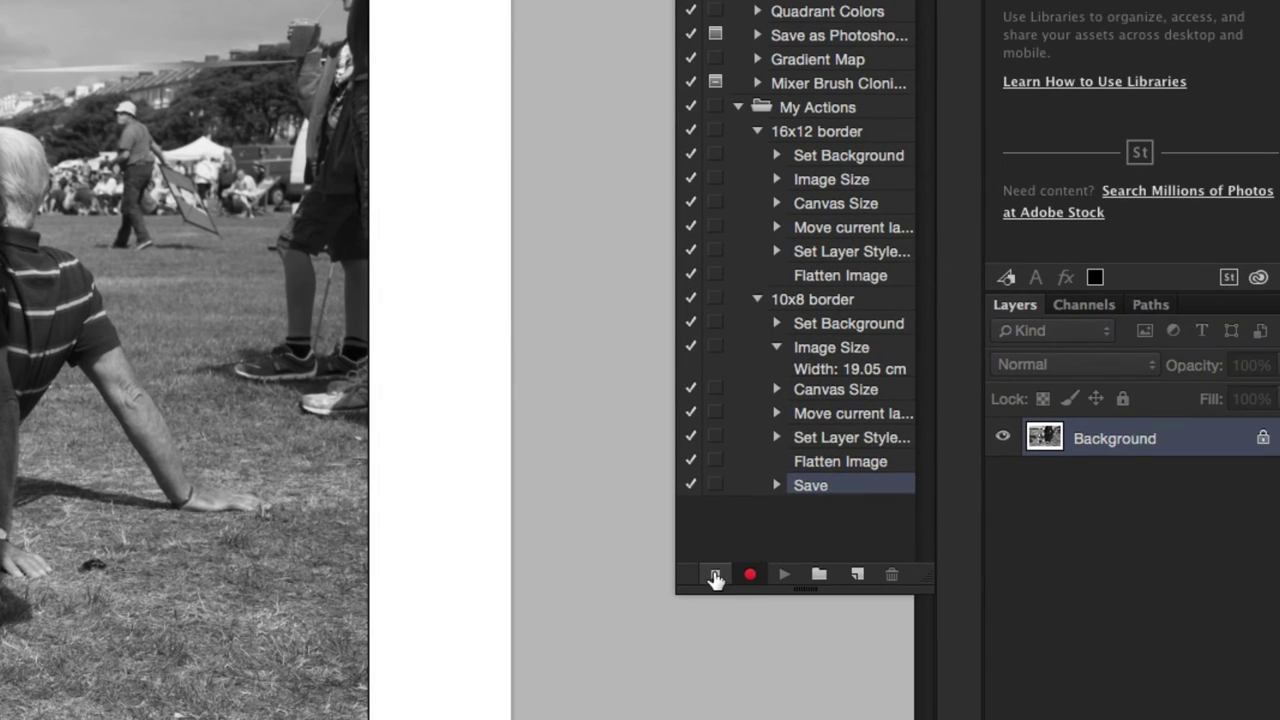
Step: Stop recording, then review the new Save step's settings and collapse it
left_click(715, 575)
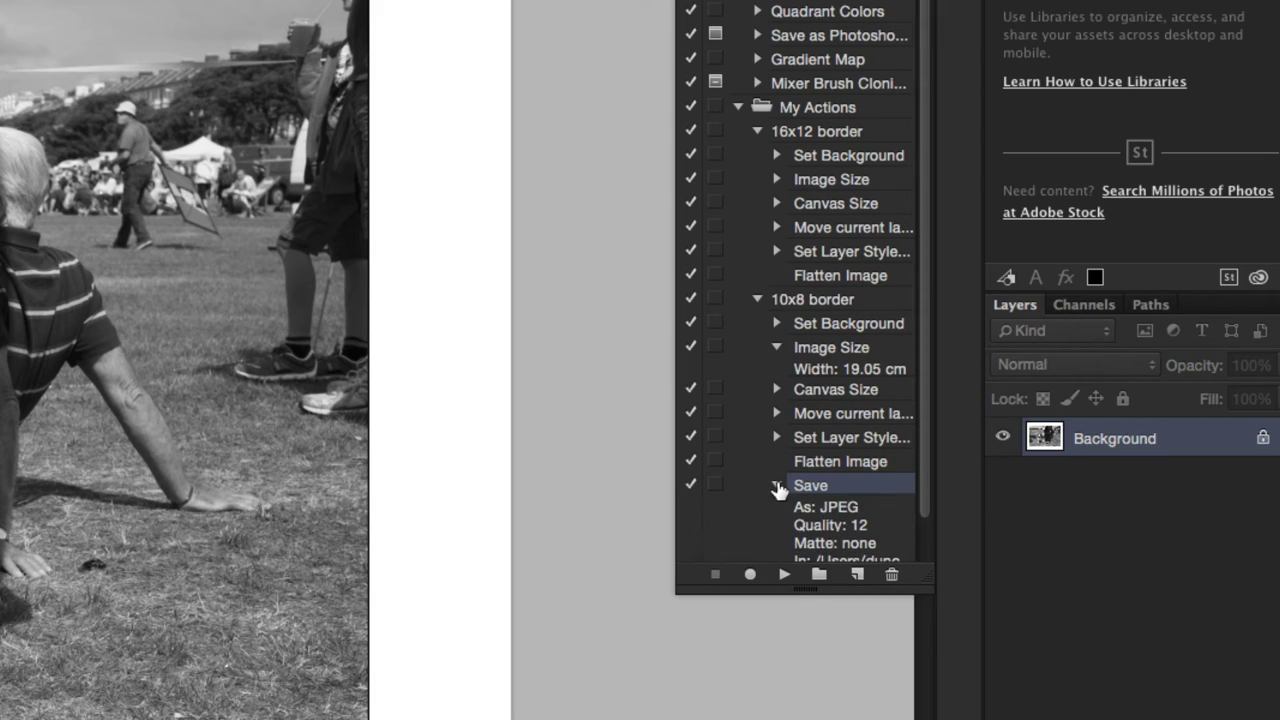
scroll(926, 500, "down", 2)
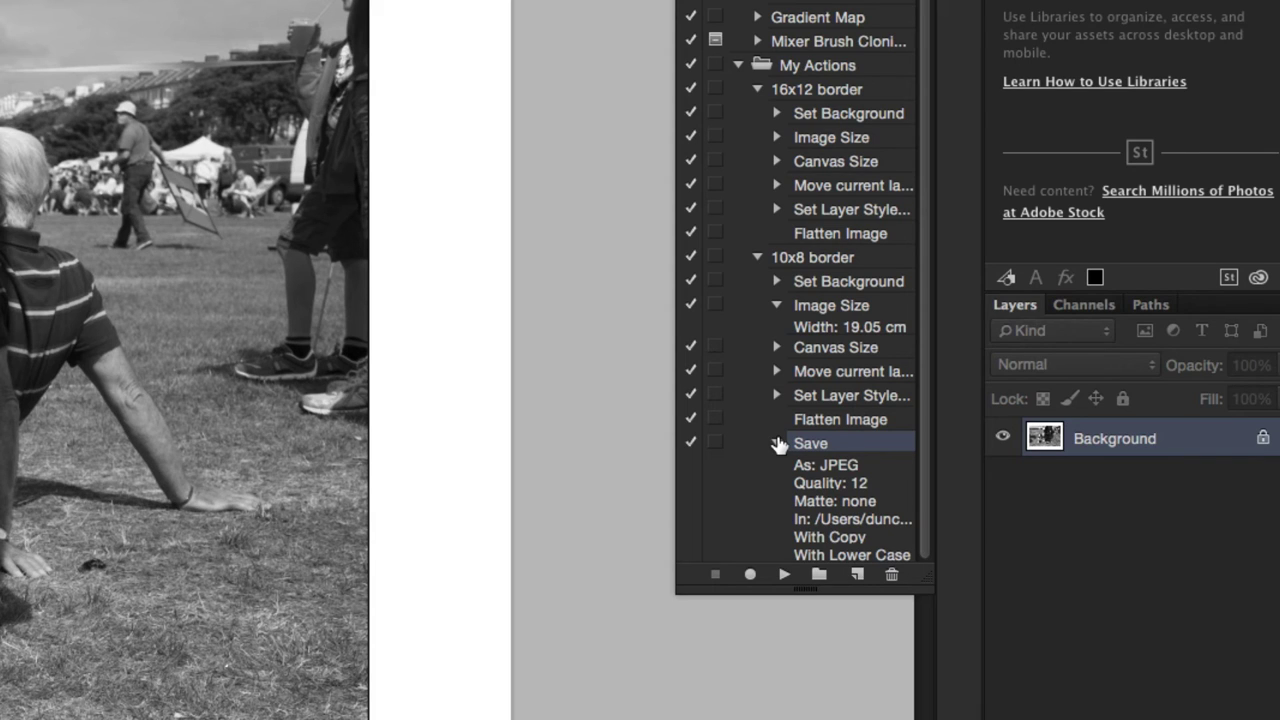
left_click(778, 443)
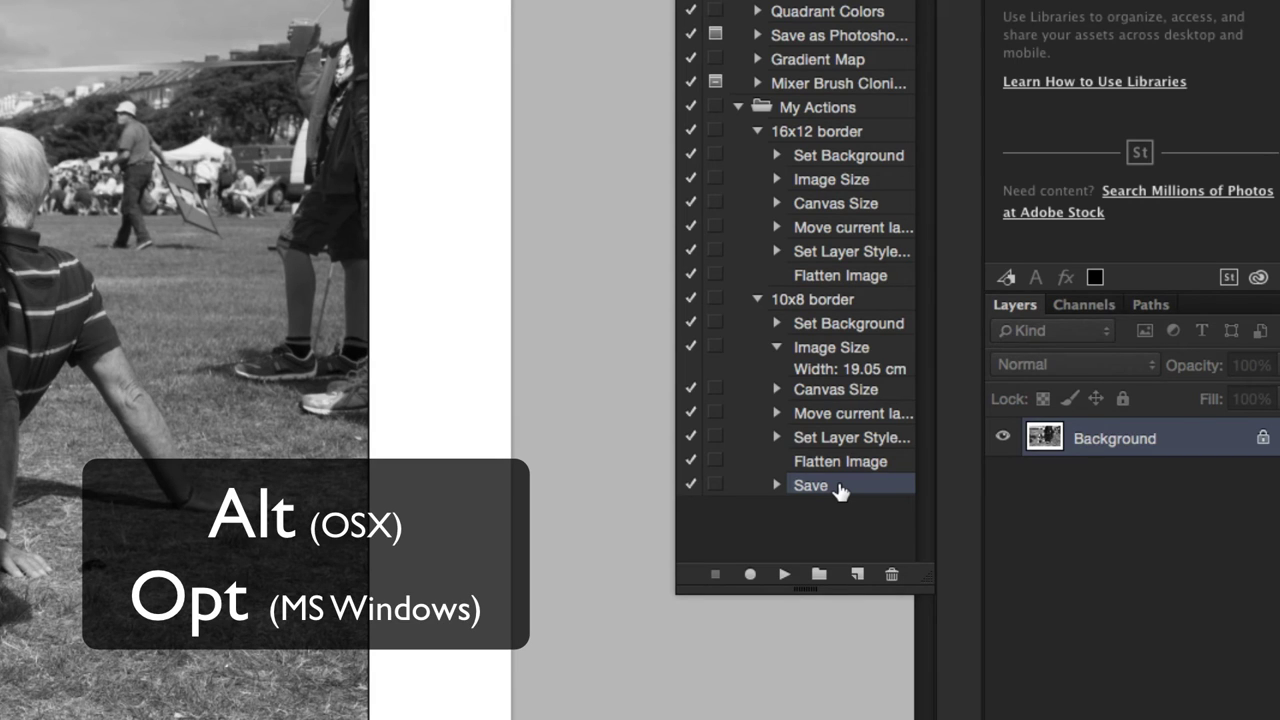
left_click_drag(838, 488, 845, 280)
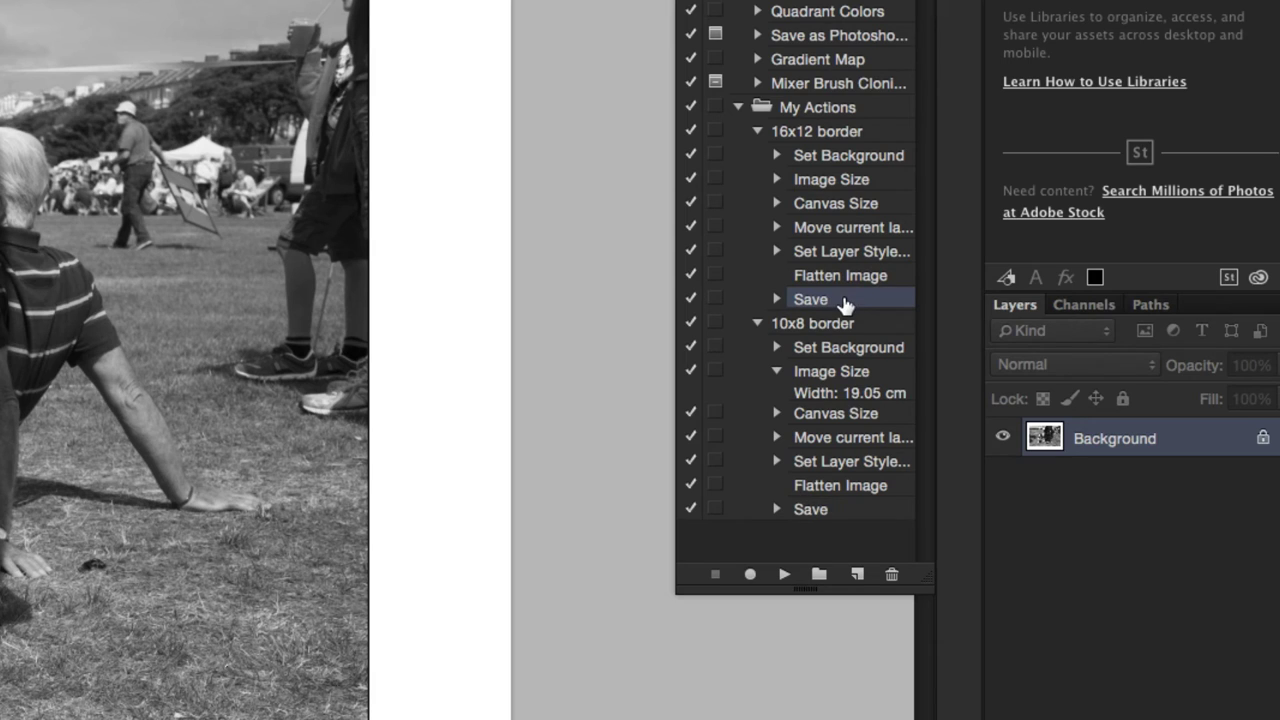
left_click(776, 300)
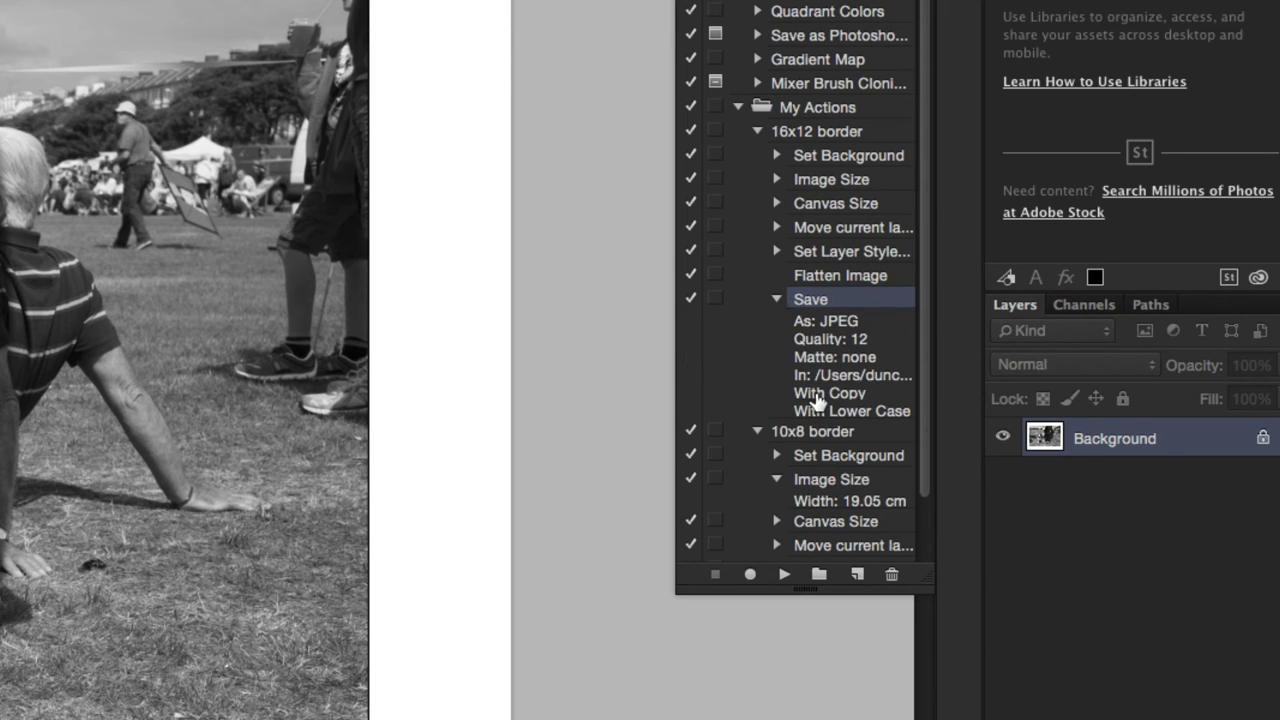
left_click(776, 300)
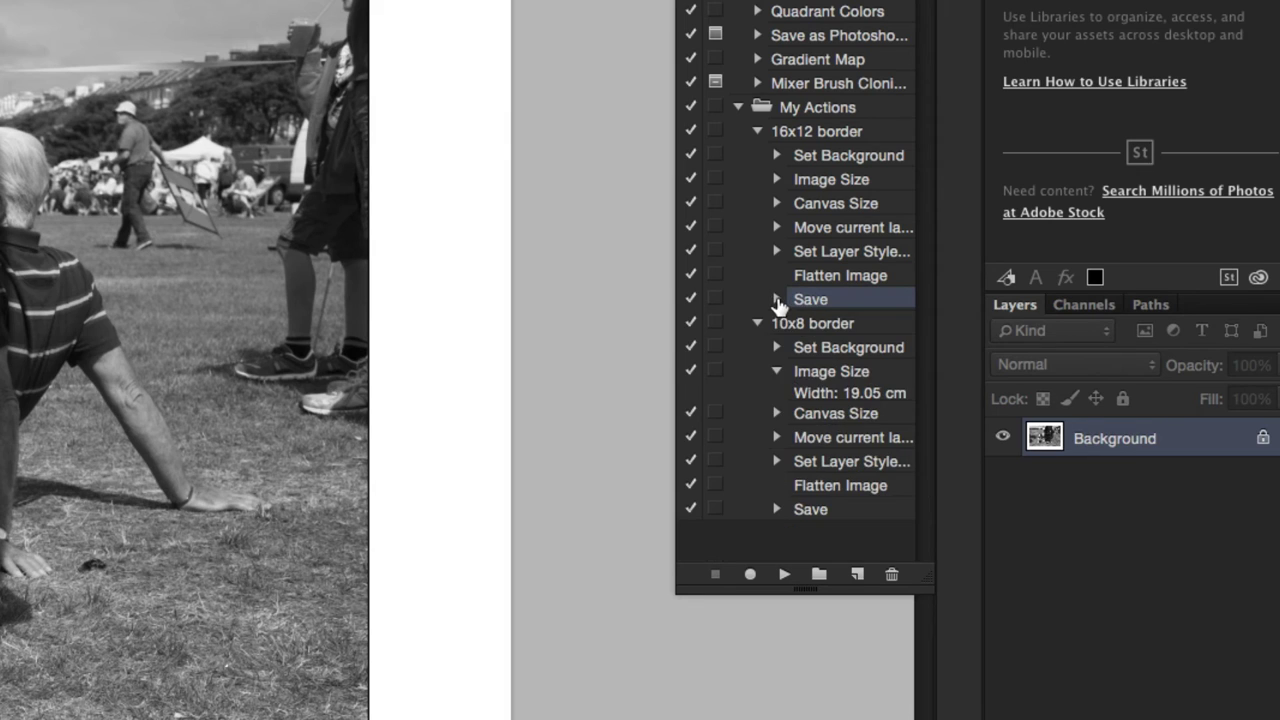
left_click(777, 510)
left_click(778, 510)
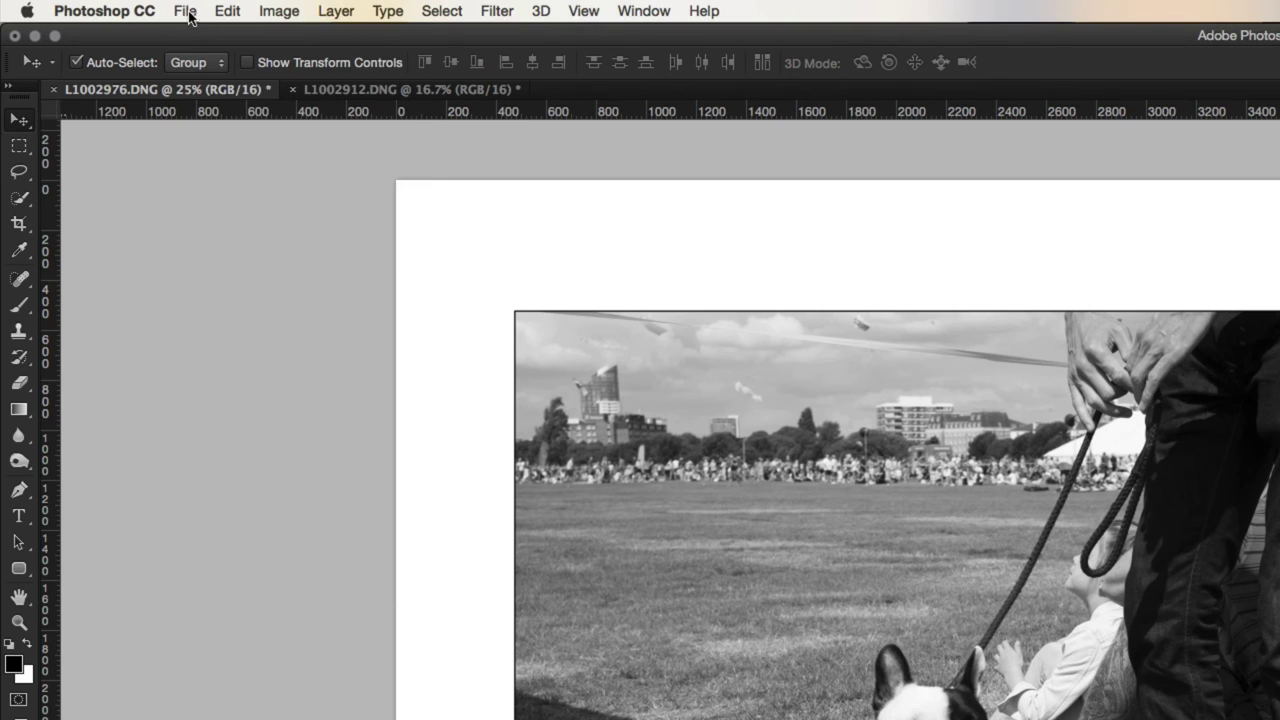
Step: Open File > Automate > Batch and choose the 10x8 border action
left_click(92, 5)
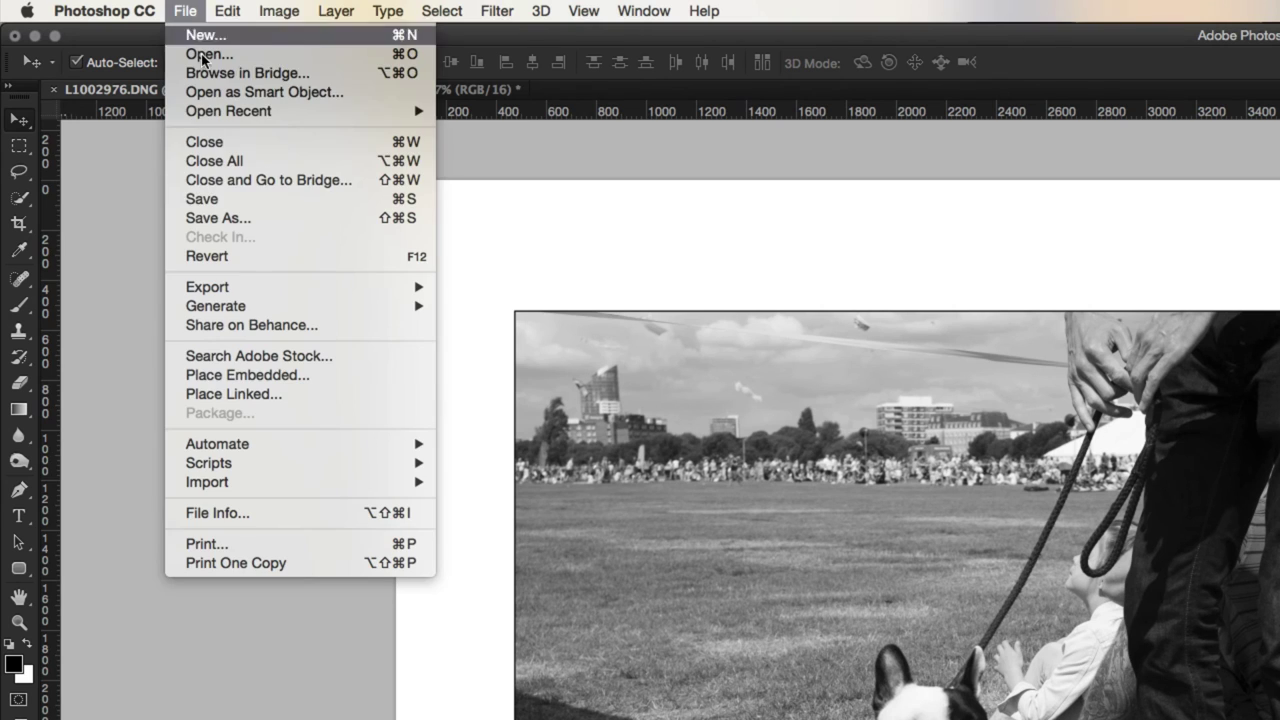
mouse_move(297, 440)
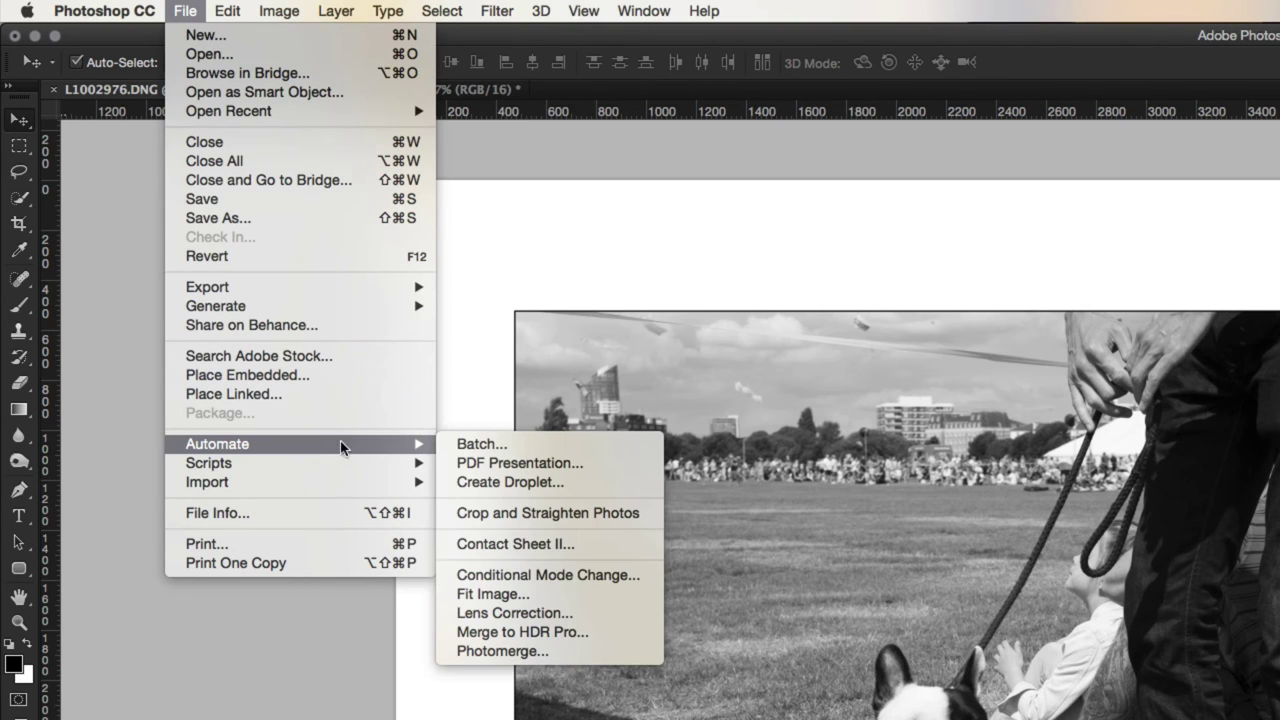
left_click(464, 446)
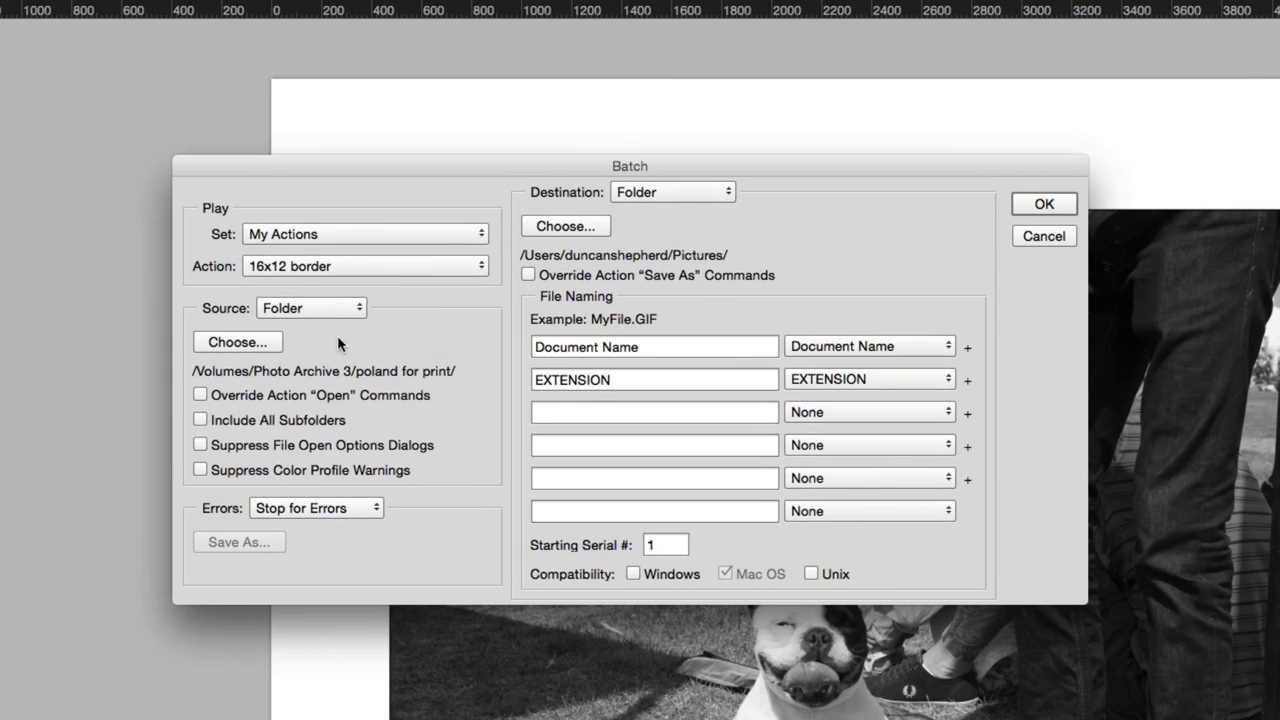
left_click(328, 266)
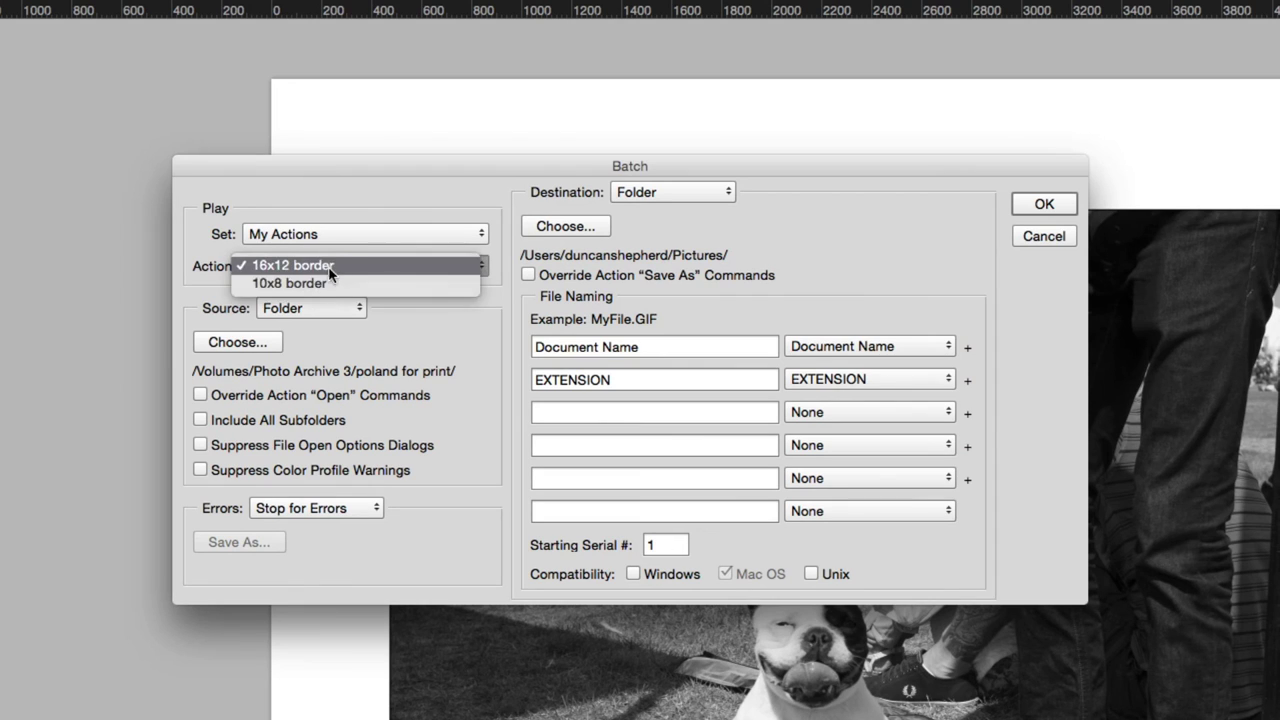
left_click(333, 286)
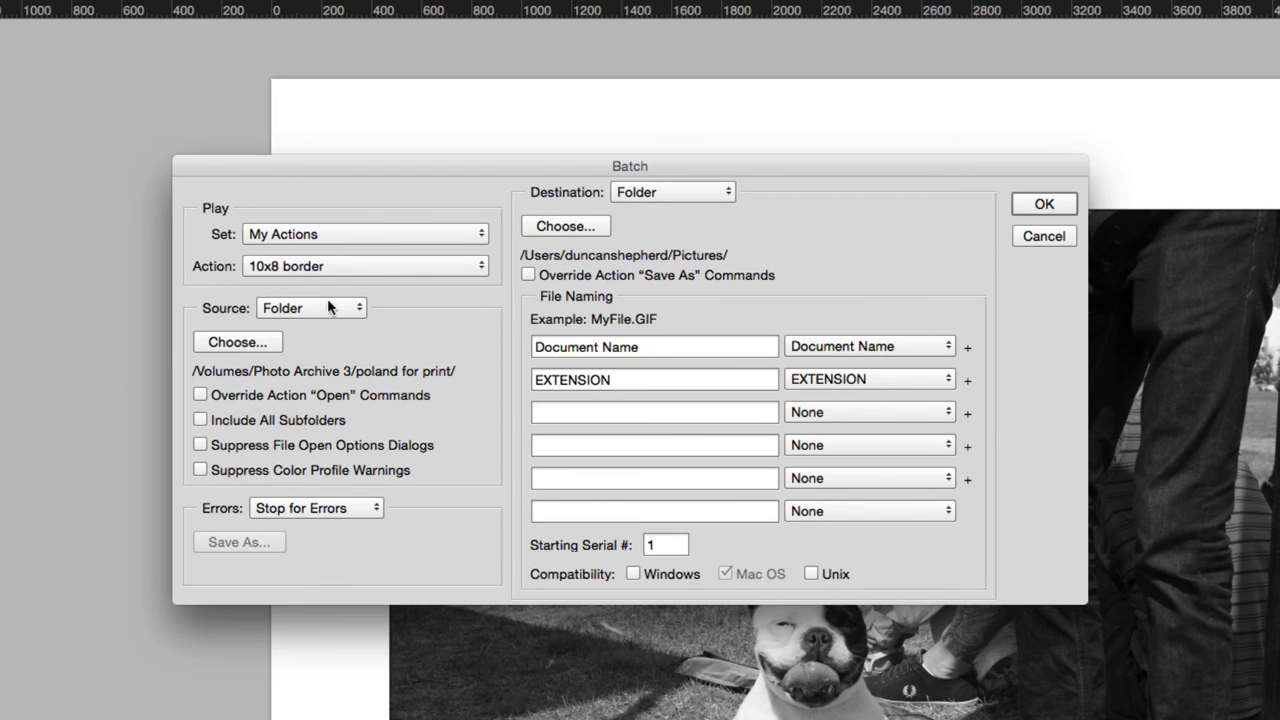
Step: Set the batch source folder to IOW Scooter Rally 2015 on the Desktop
left_click(252, 343)
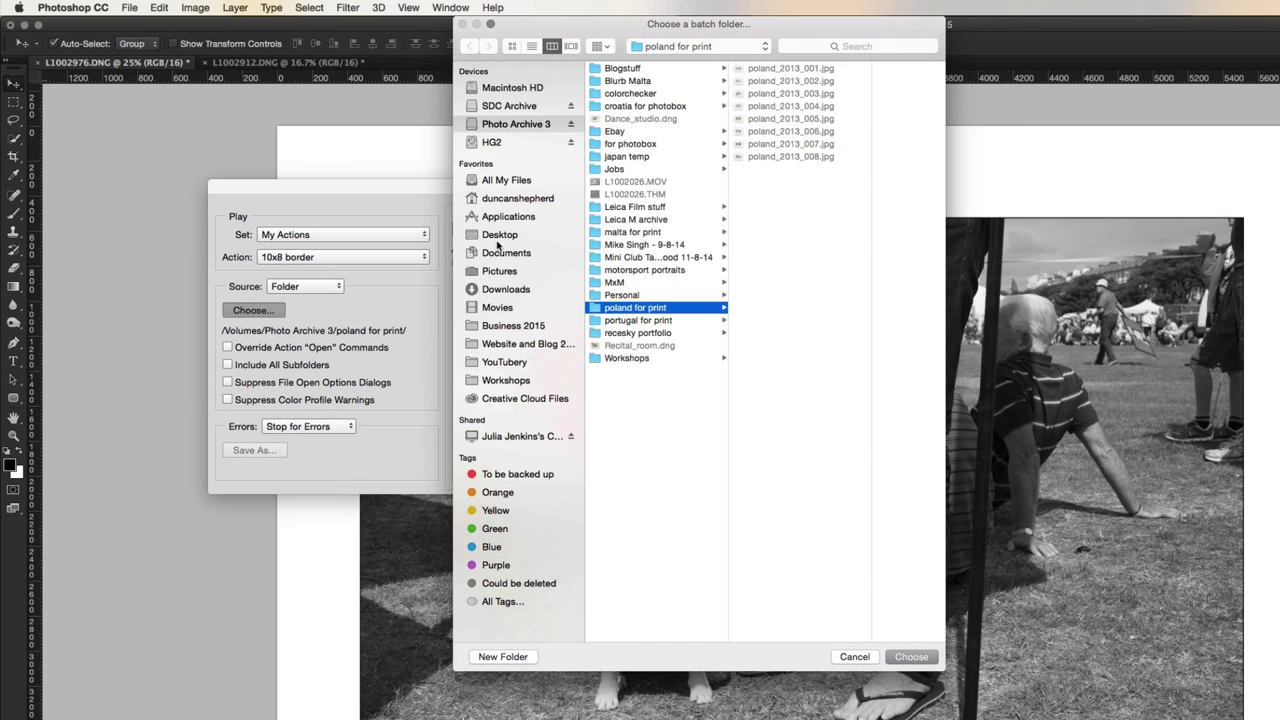
left_click(499, 236)
left_click(655, 93)
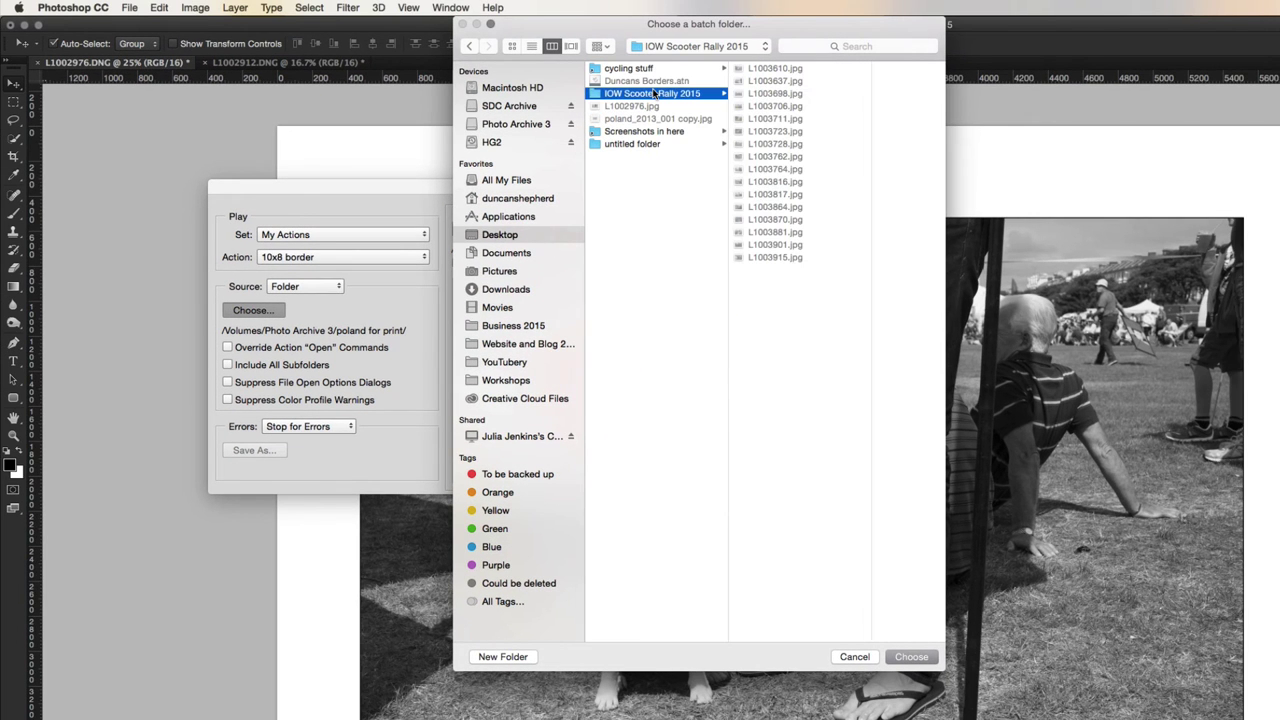
left_click(910, 658)
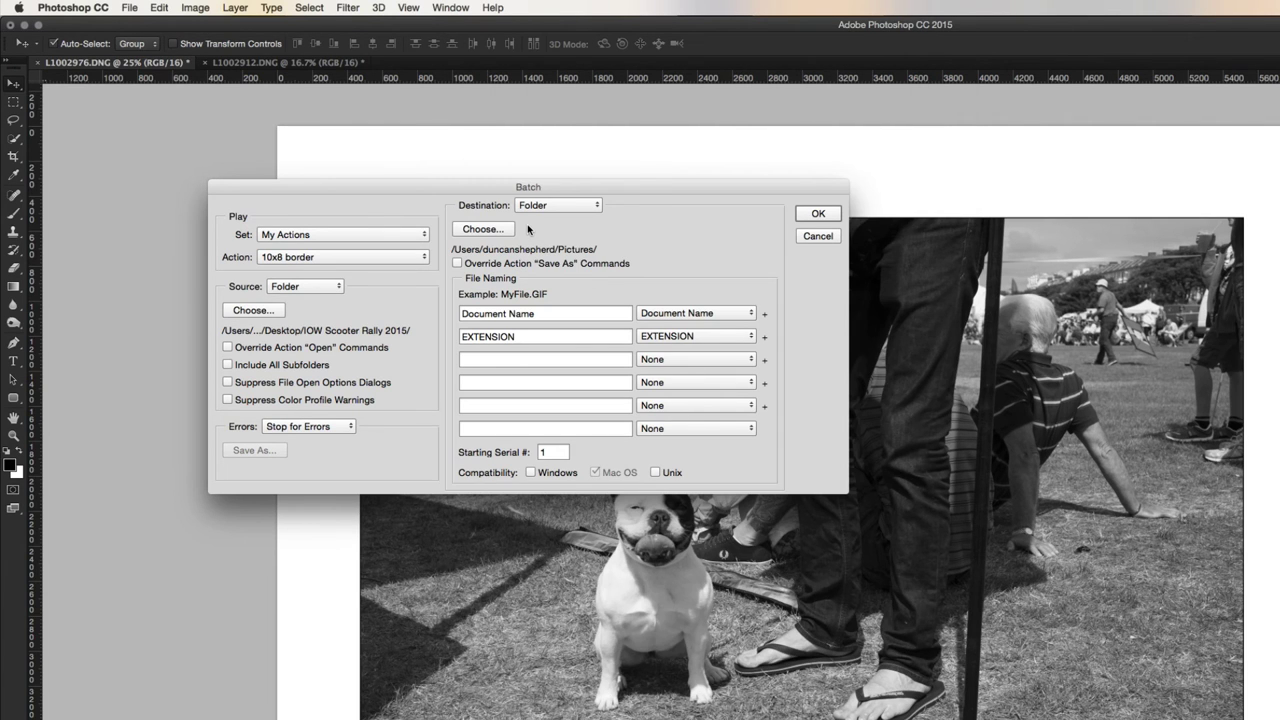
Step: Create a Desktop folder 'Scooters with Borders 10x8' and choose it as the batch destination
left_click(500, 230)
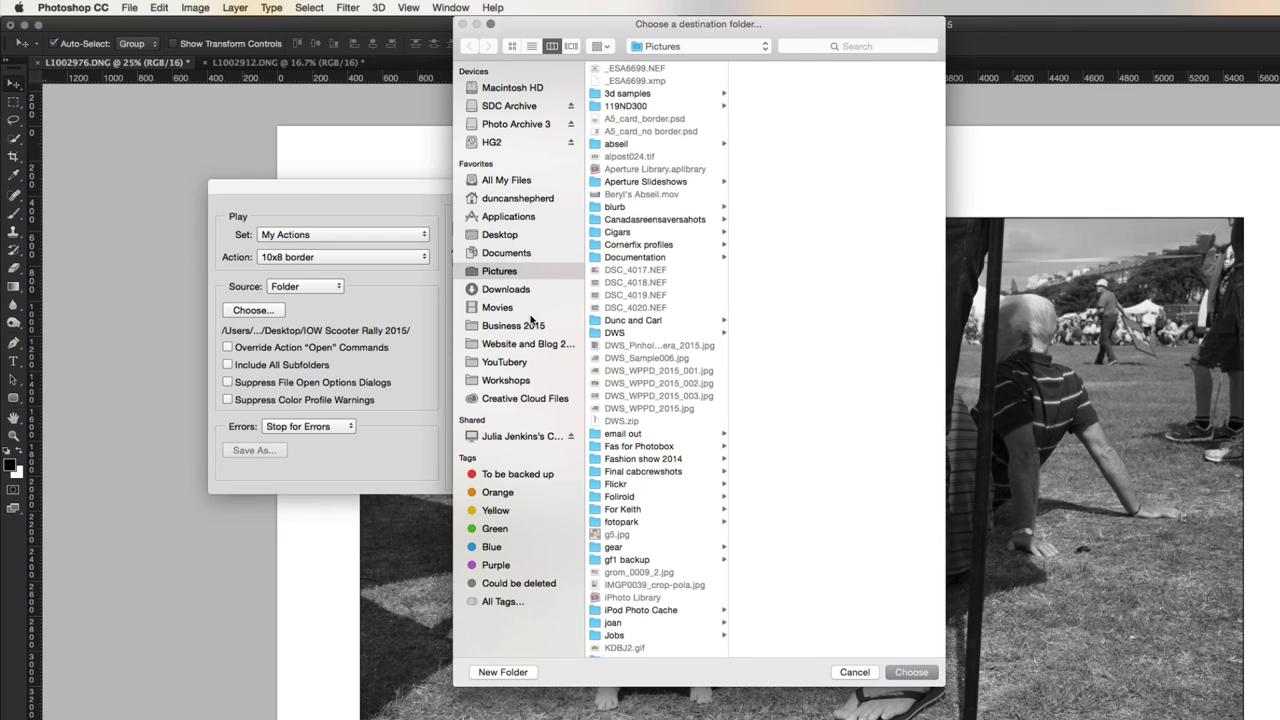
left_click(500, 234)
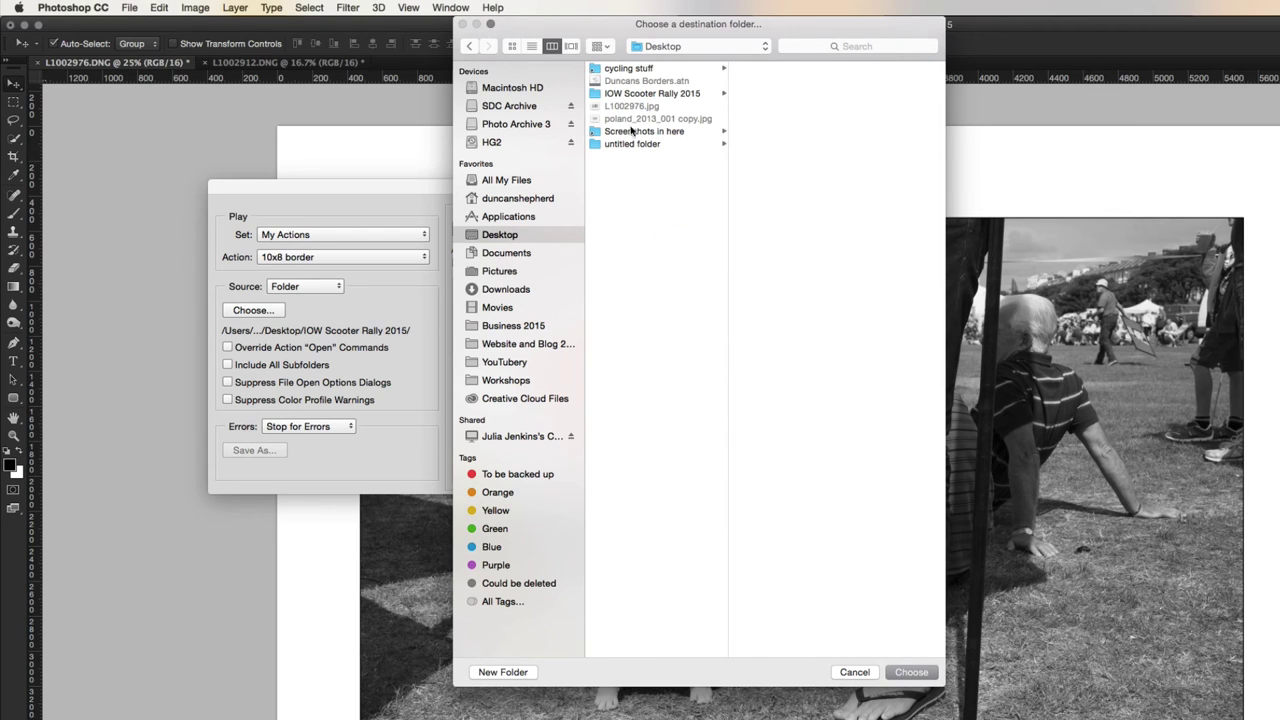
left_click(503, 672)
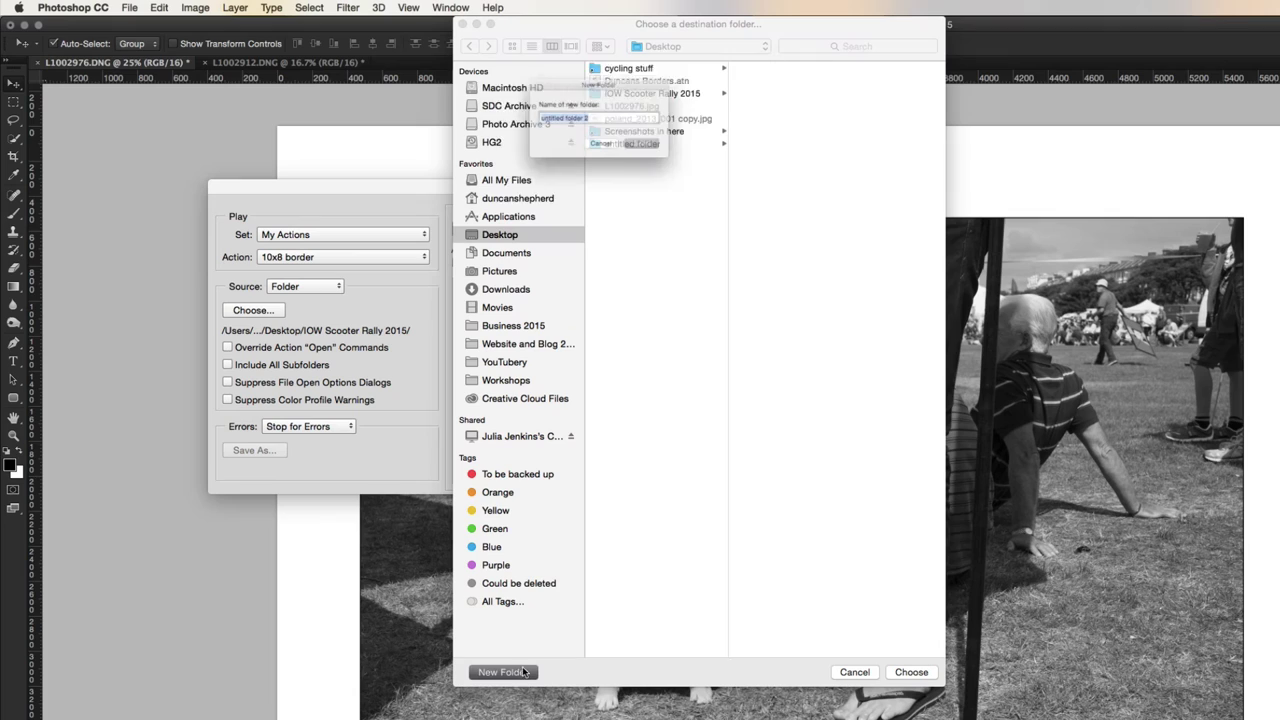
type("Scoo")
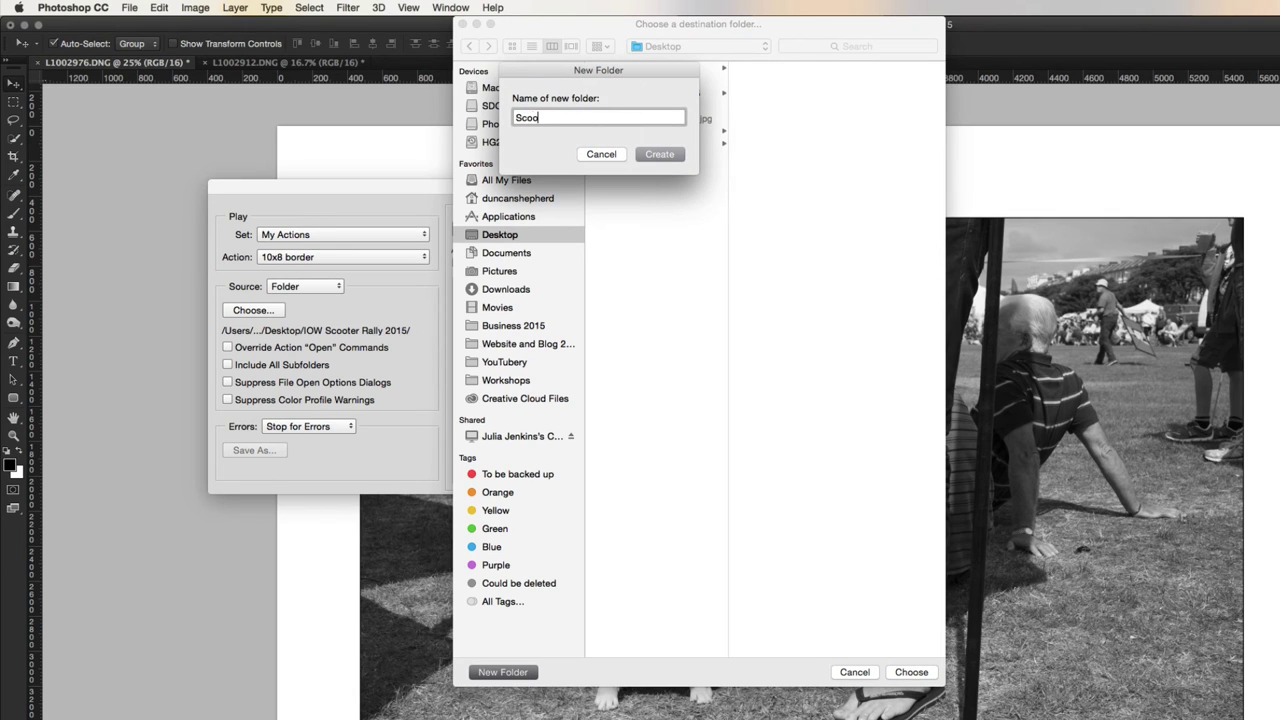
type("ters with Borders 10x8")
key("Return")
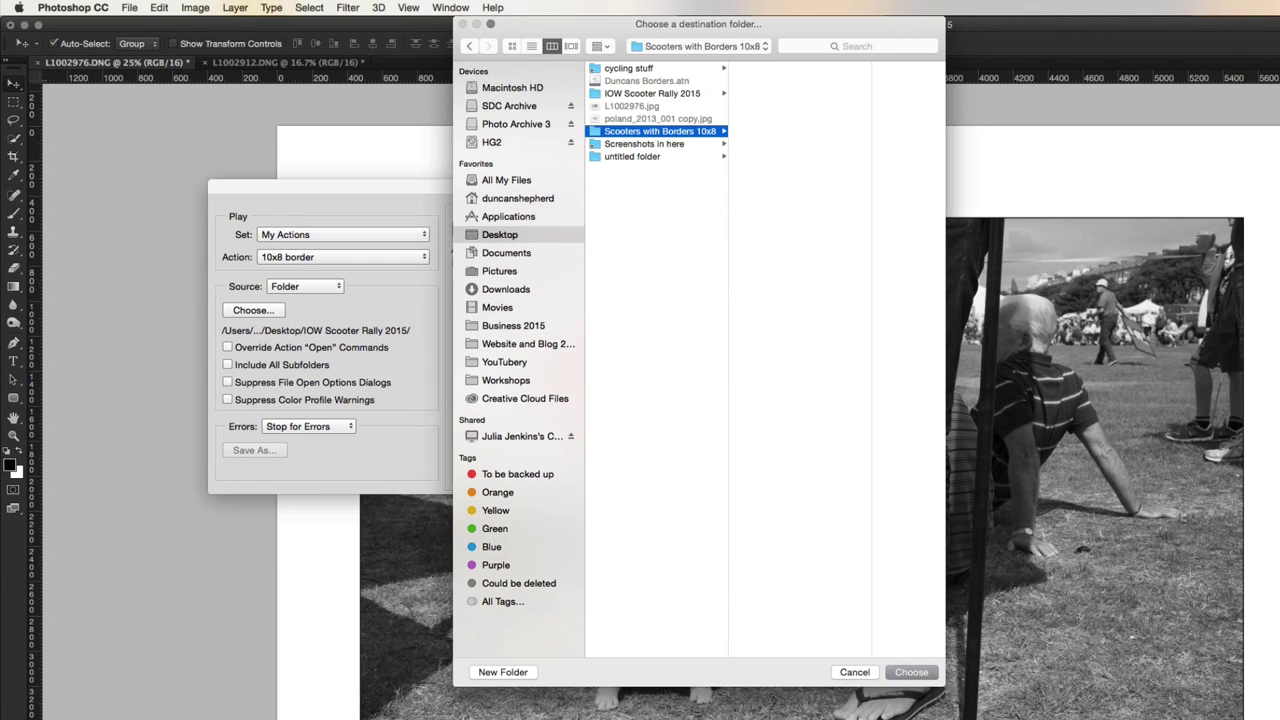
left_click(905, 670)
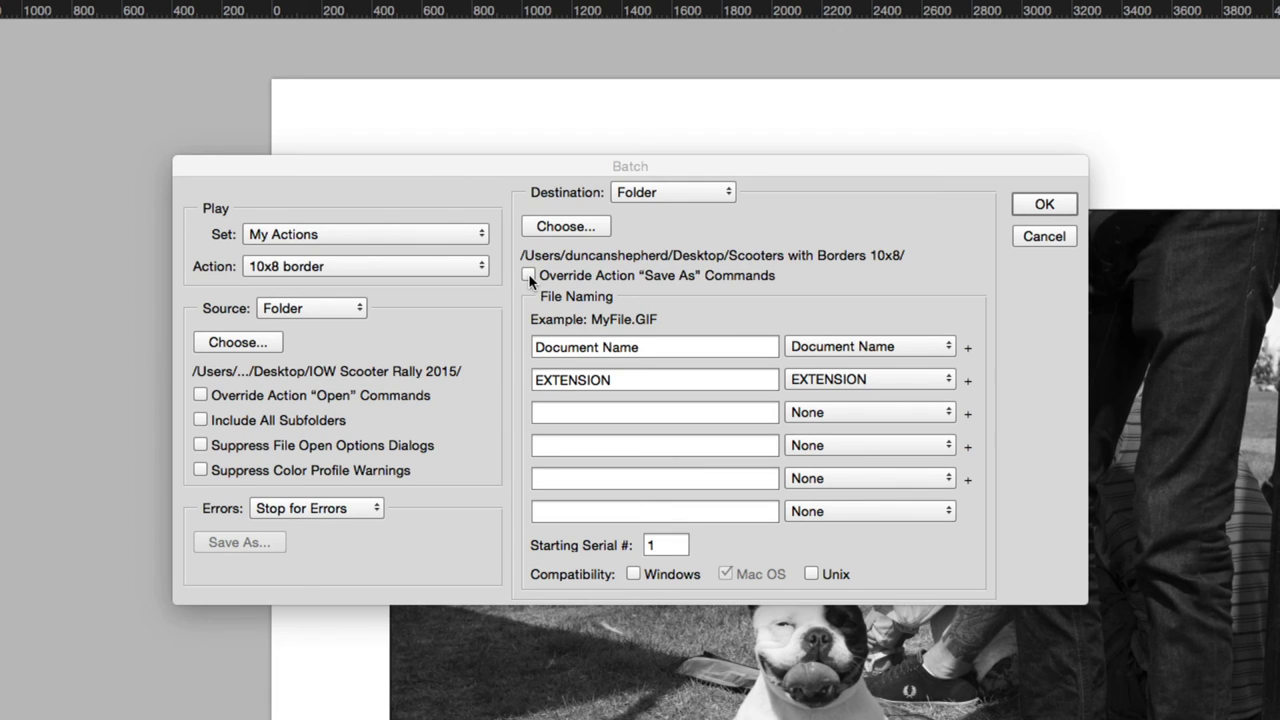
Step: Tick Override Action Save As and change the first naming part to IOW_scooters_10x8_
left_click(528, 275)
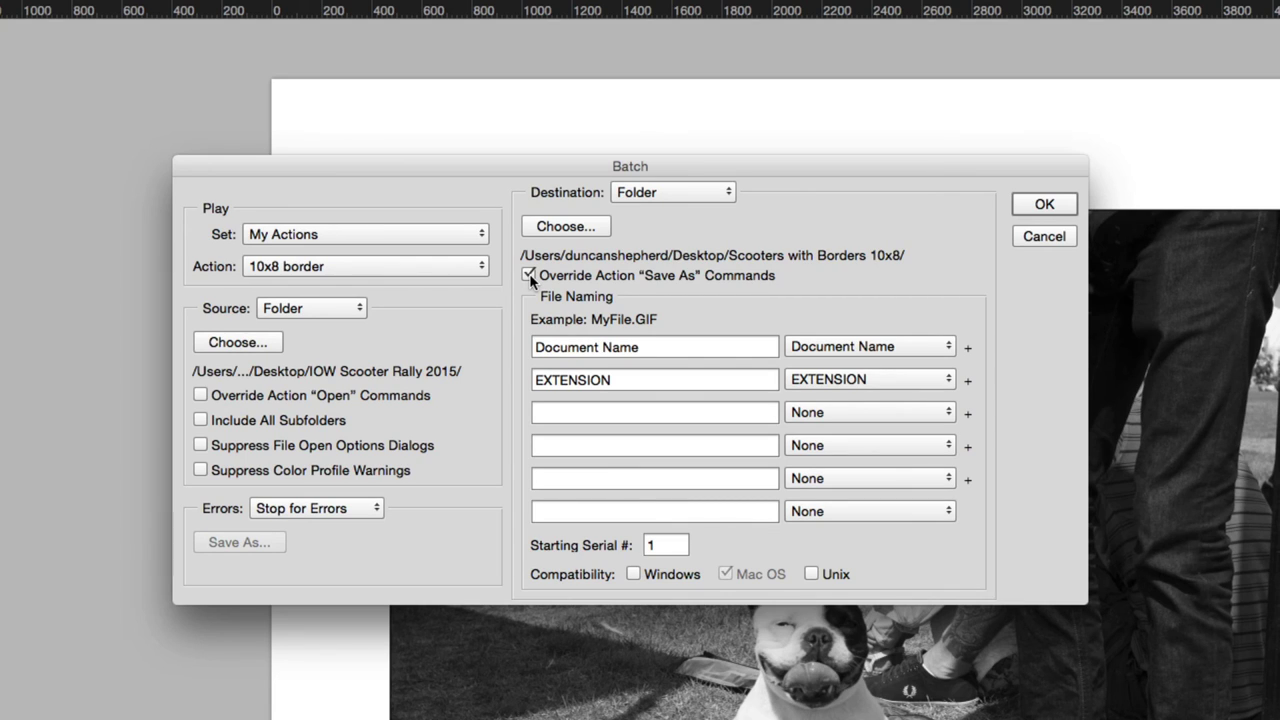
left_click(698, 347)
triple_click(698, 347)
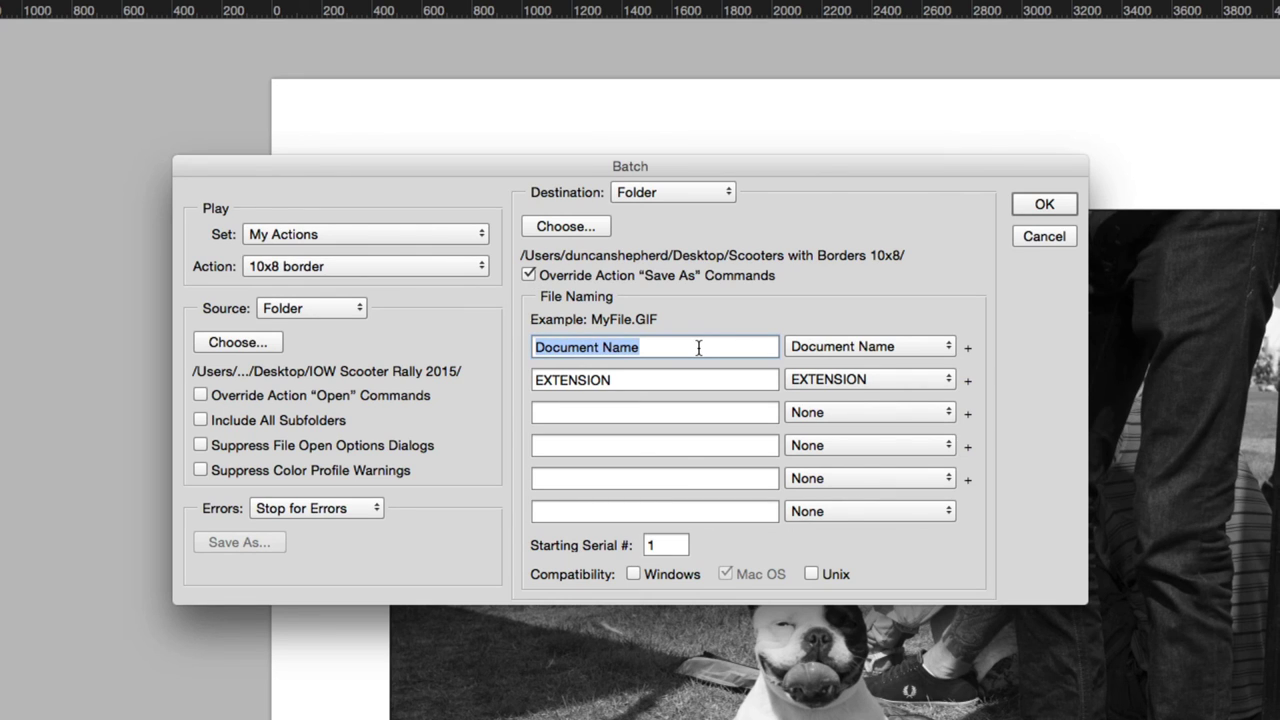
type("IOW")
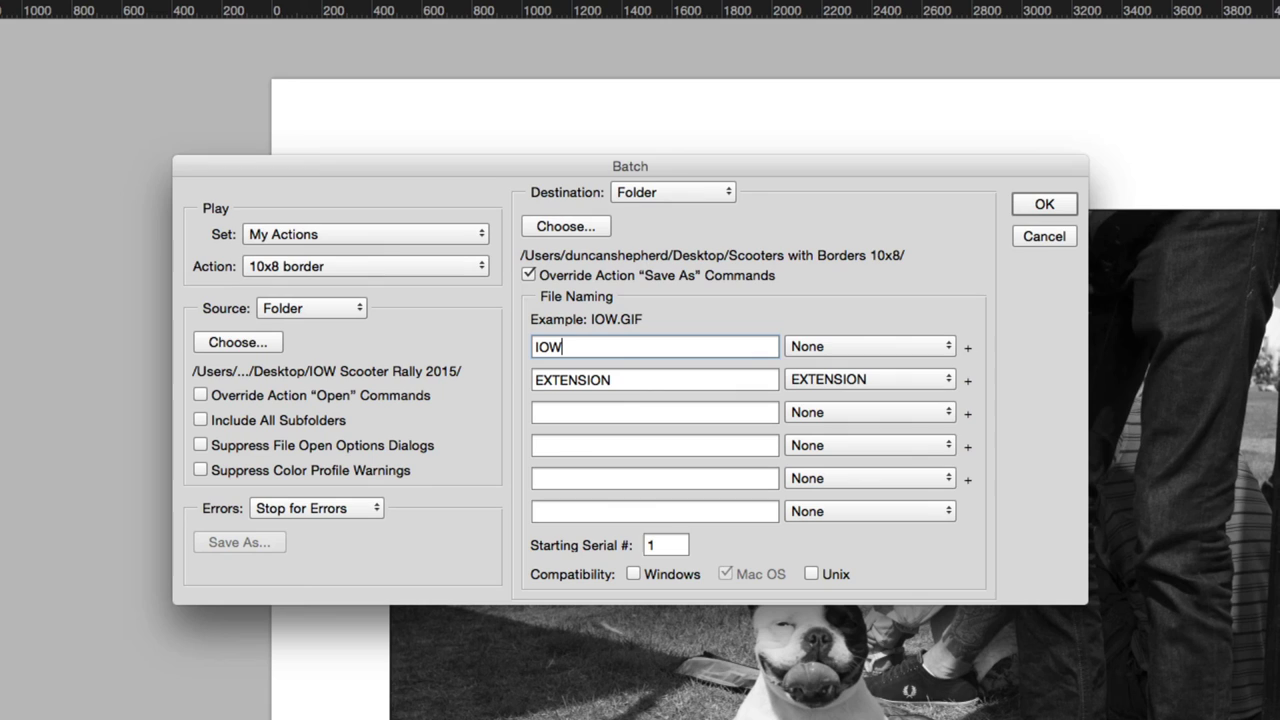
type("_scoo")
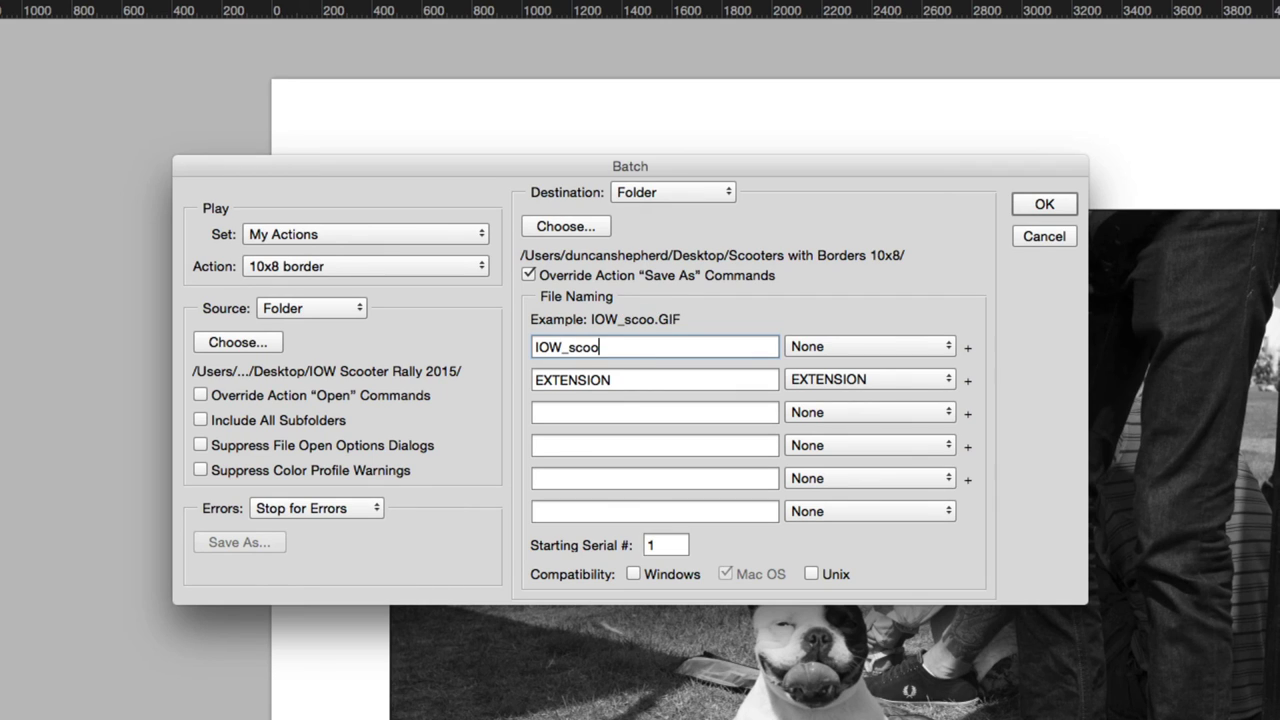
type("ters_10x")
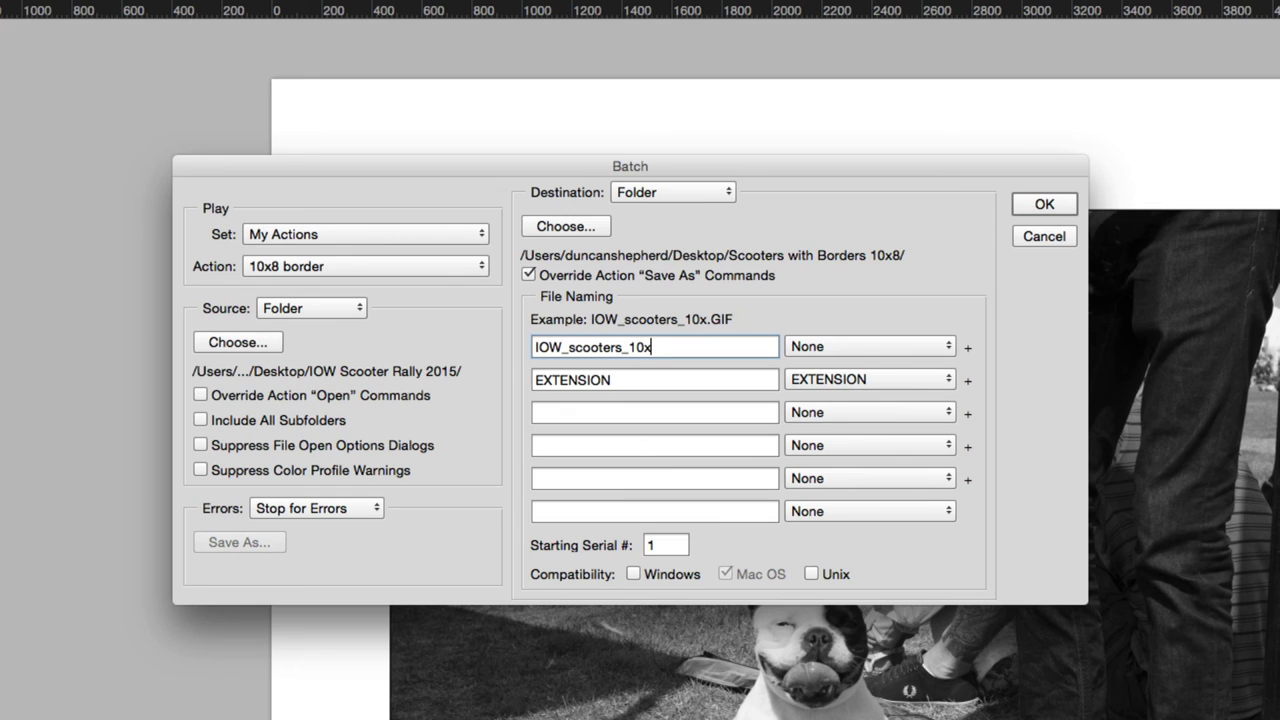
type("8_")
Step: Set the second and third naming parts to 3 Digit Serial Number and lowercase extension
left_click(824, 386)
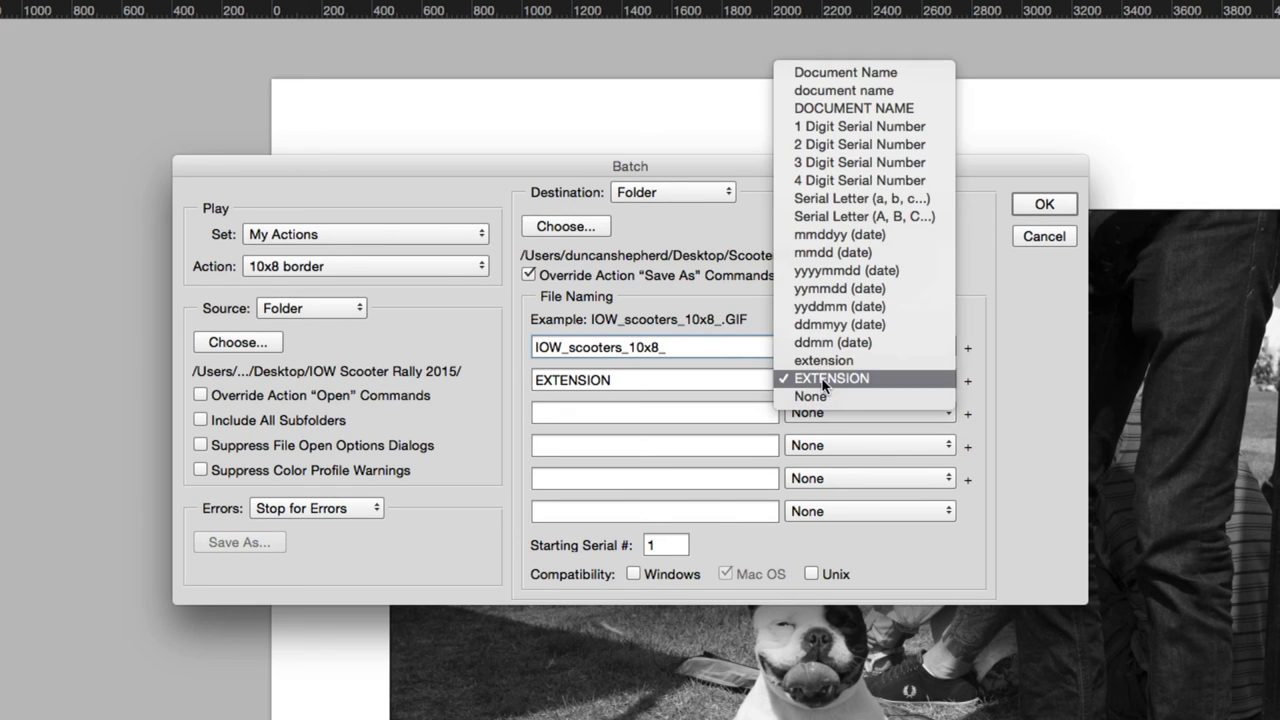
left_click(842, 165)
left_click(863, 411)
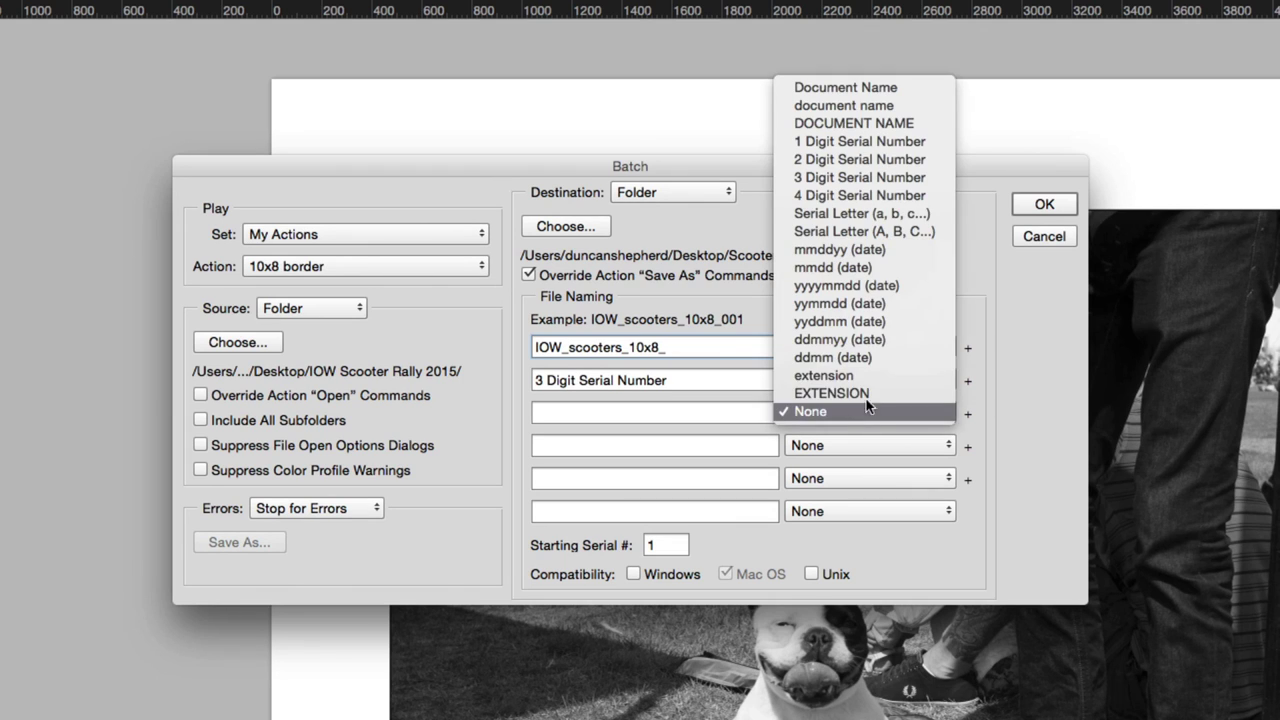
left_click(870, 383)
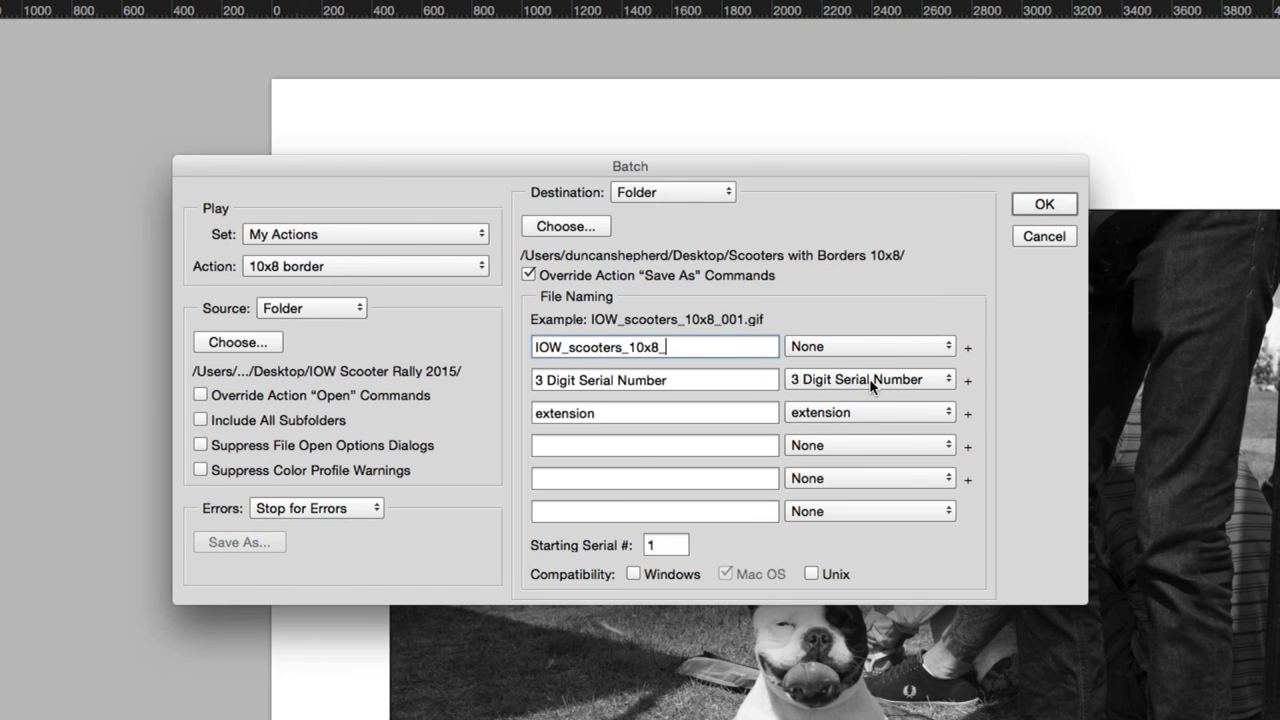
Step: Start the batch run on the scooter photos, then switch to another desktop space
left_click(1033, 205)
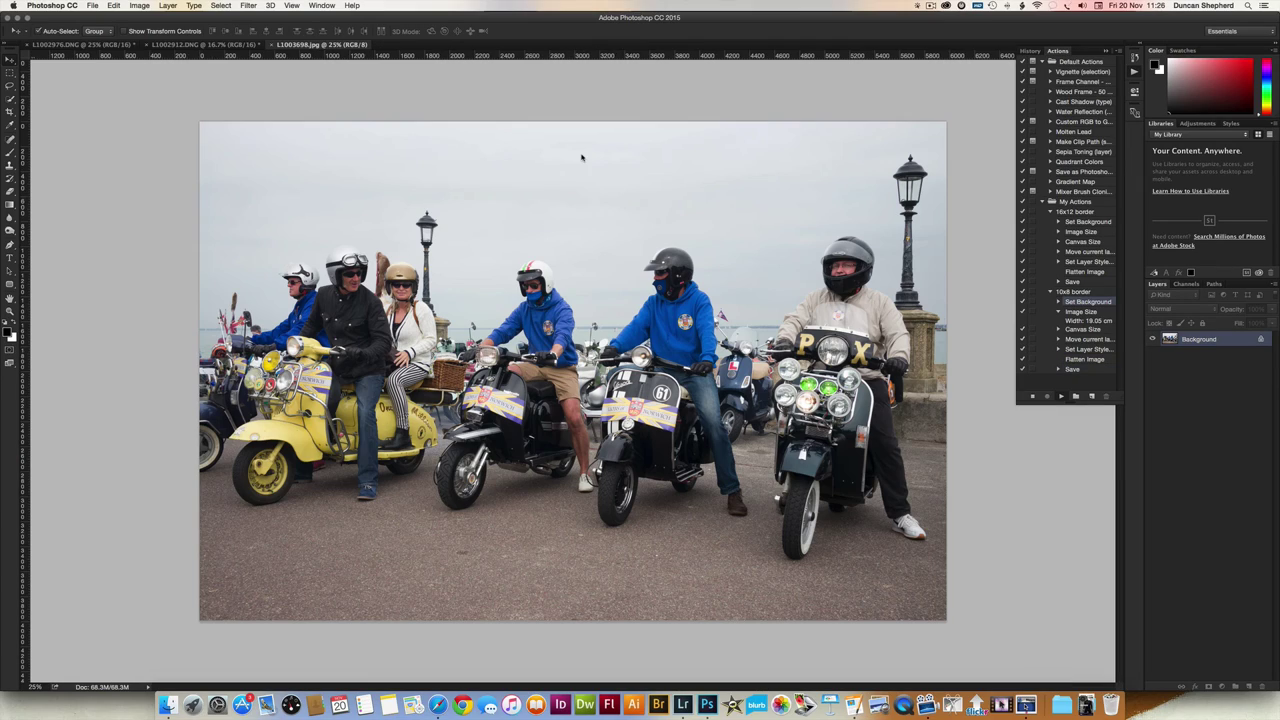
key("ctrl+Right")
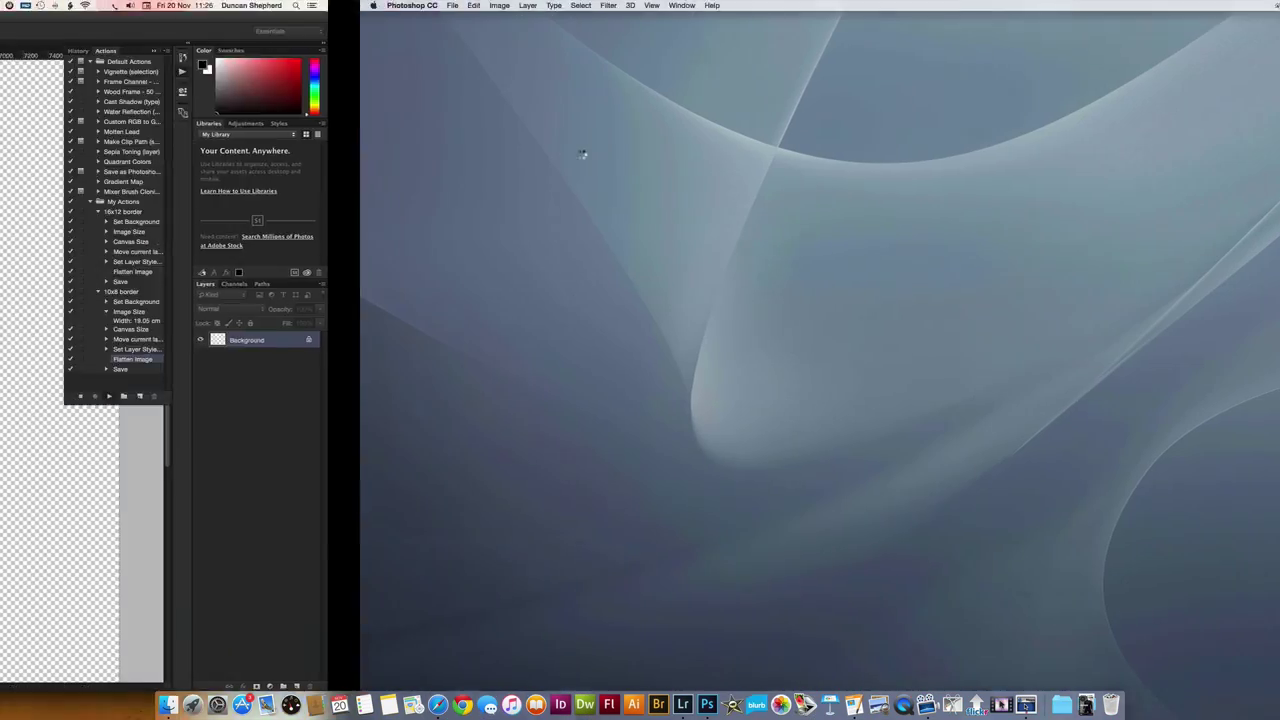
Step: Open the Scooters with Borders 10x8 folder and Quick Look IOW_scooters_10x8_005.jpg to check its white border
double_click(1254, 429)
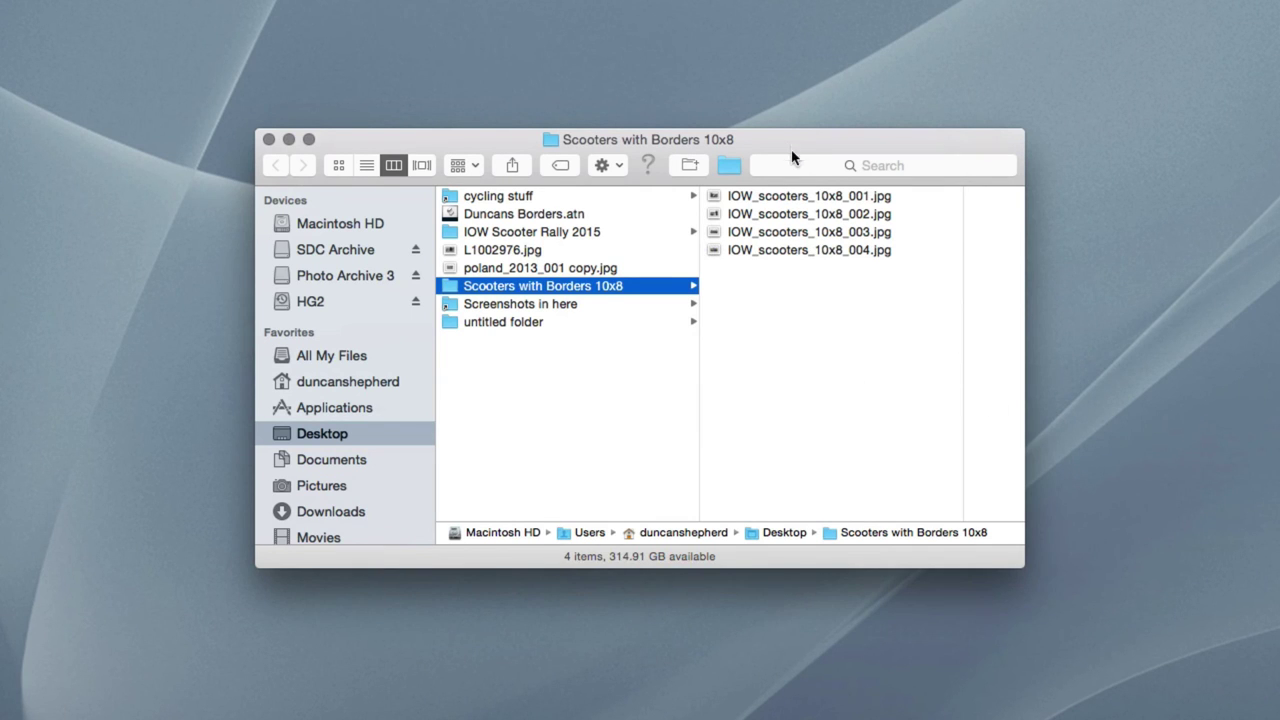
left_click_drag(791, 149, 647, 114)
left_click(657, 161)
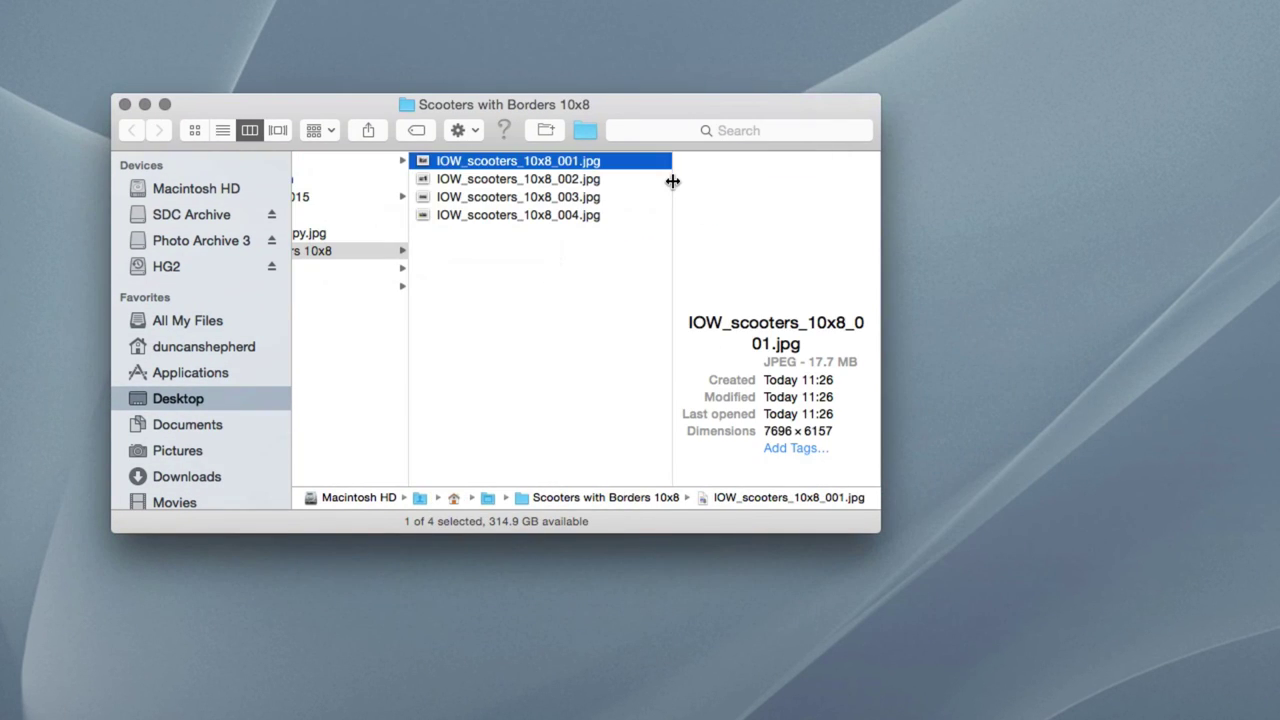
key("Down")
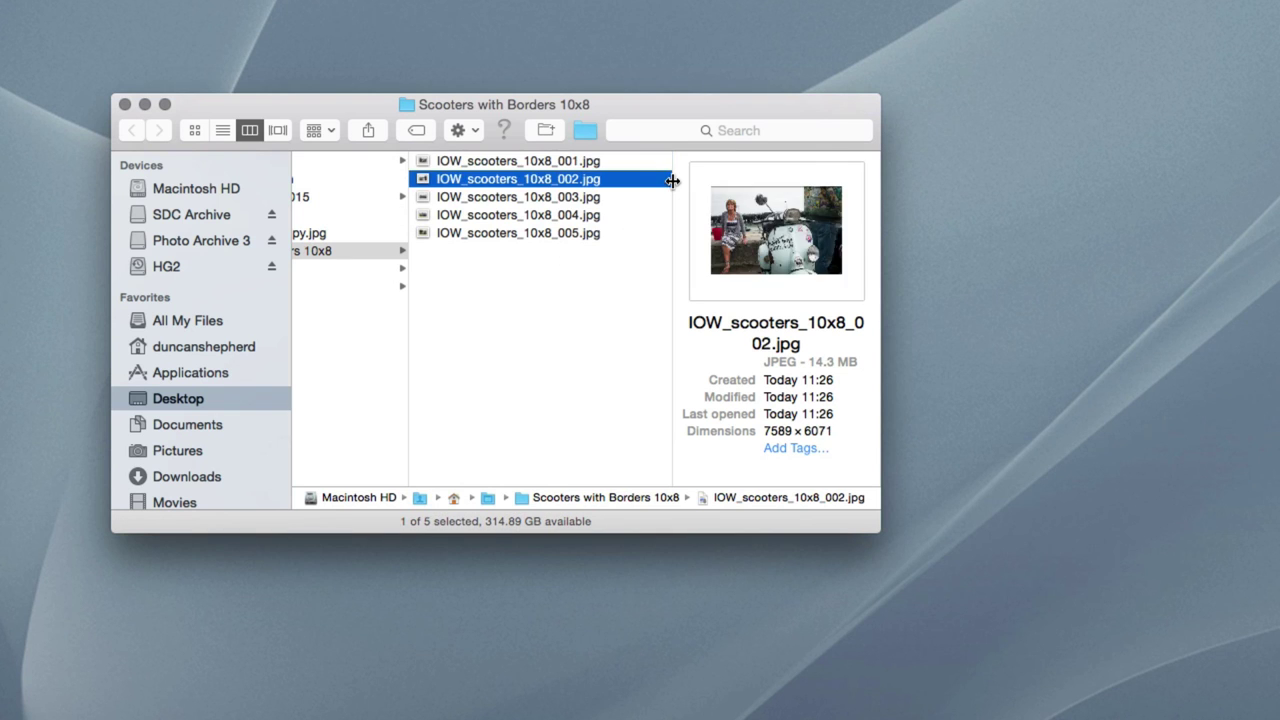
key("Down")
key("Down")
key("Down")
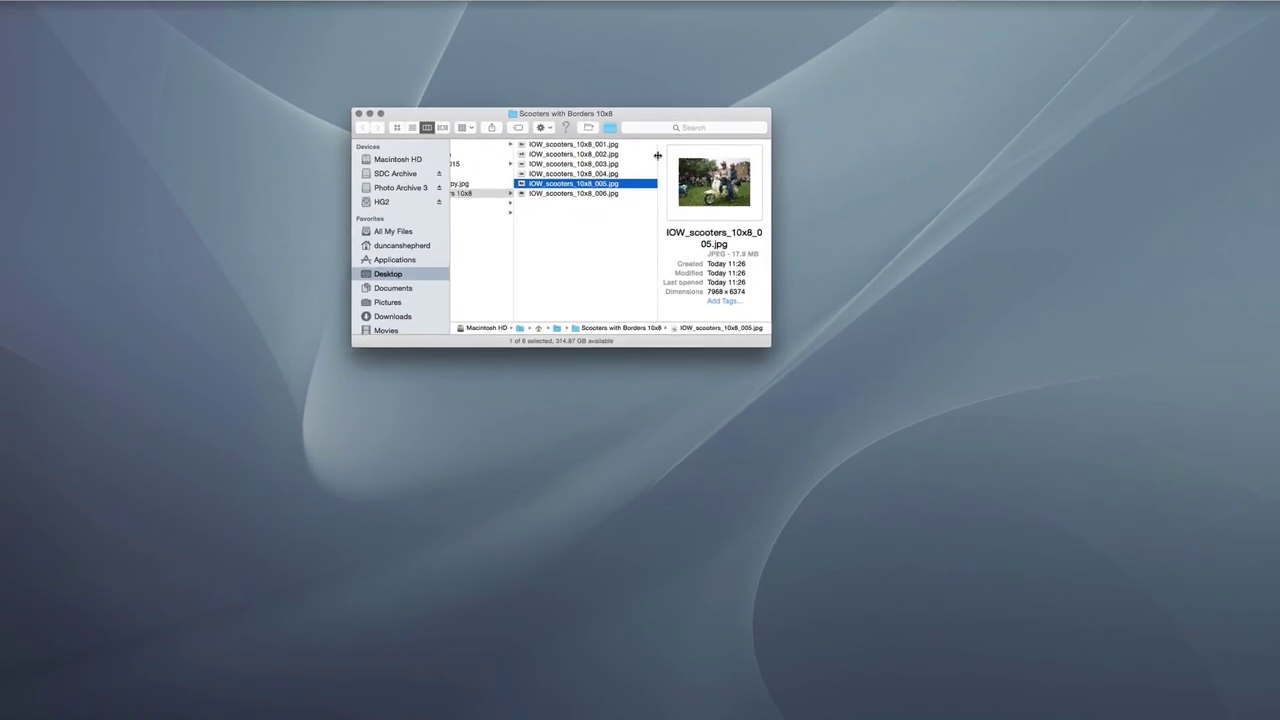
key("space")
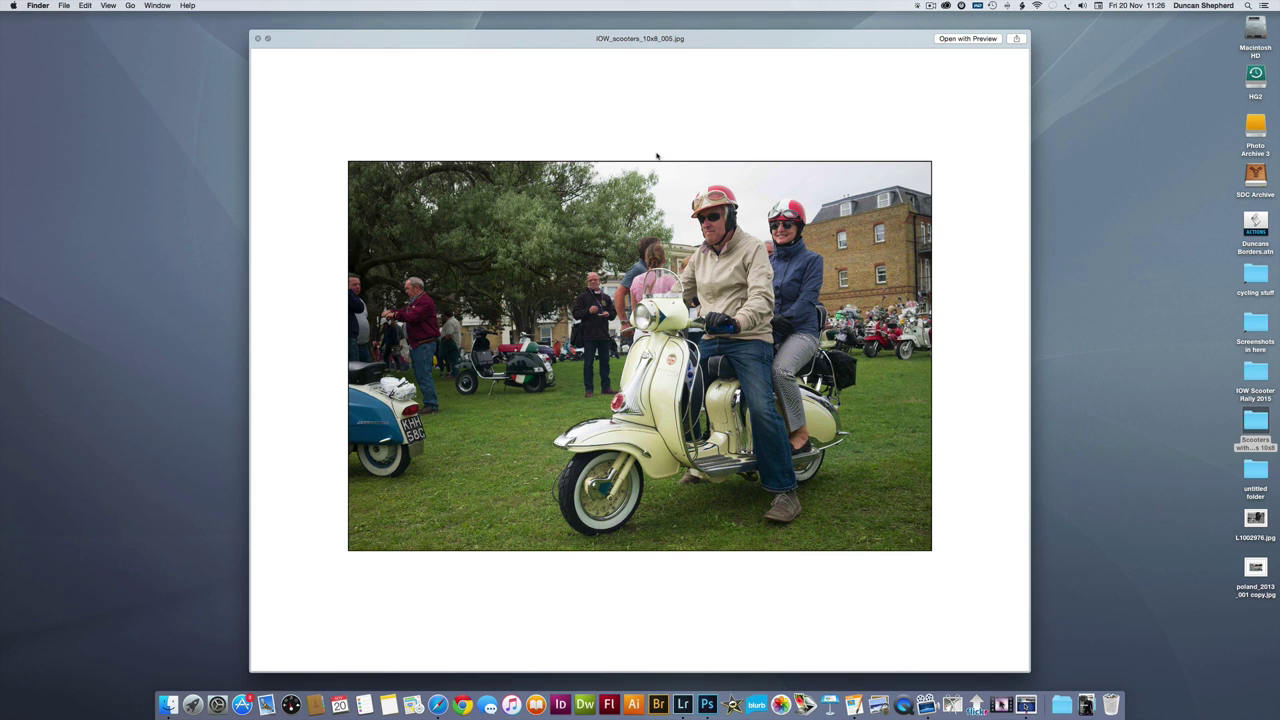